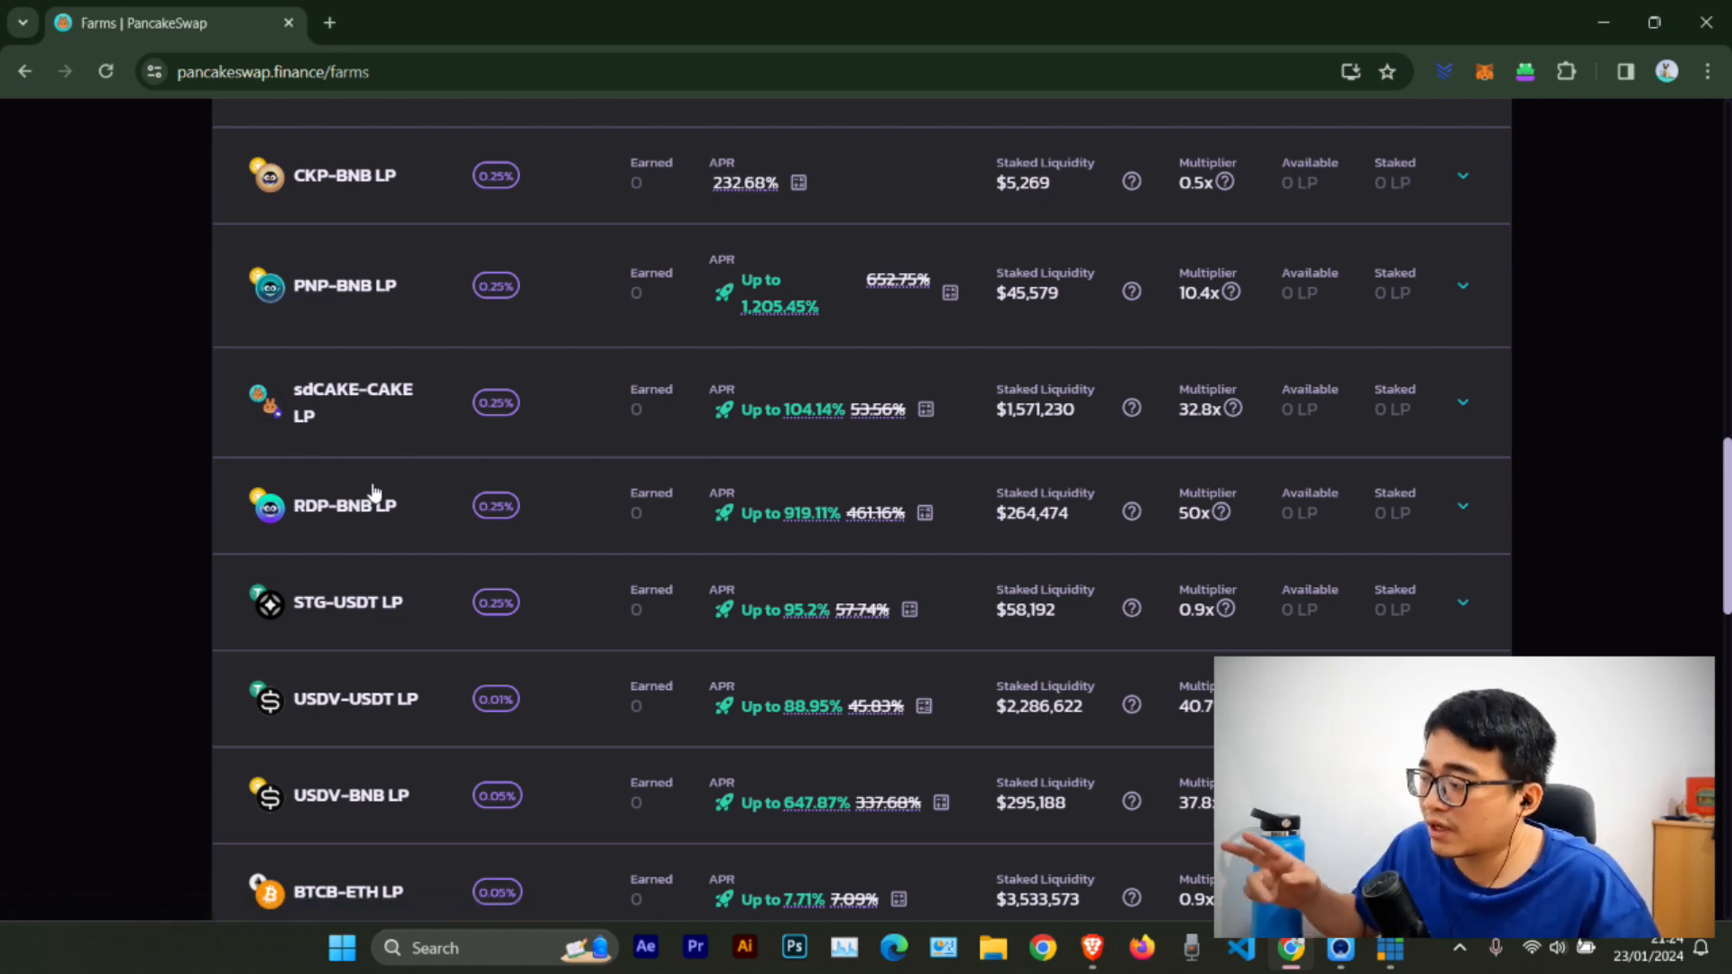
# Step: Find the USDT-BNB LP farm among the live farms, expand it and open its add-liquidity form
pyautogui.scroll(10, 375, 510)
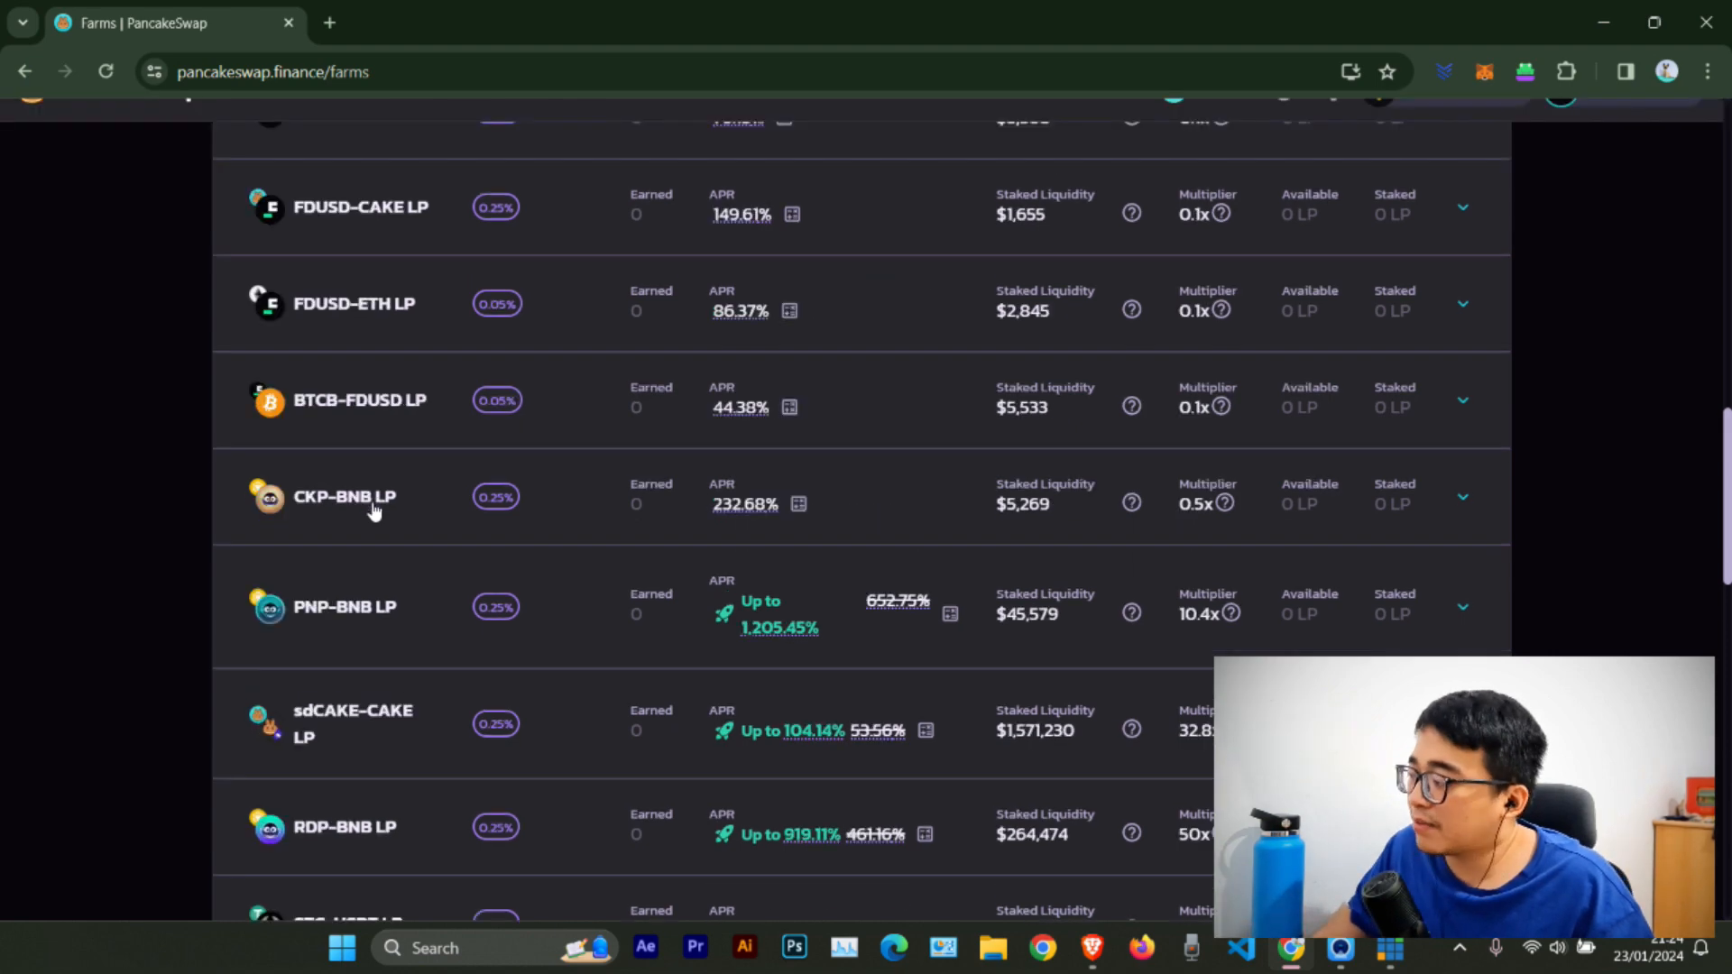
pyautogui.scroll(-3, 376, 522)
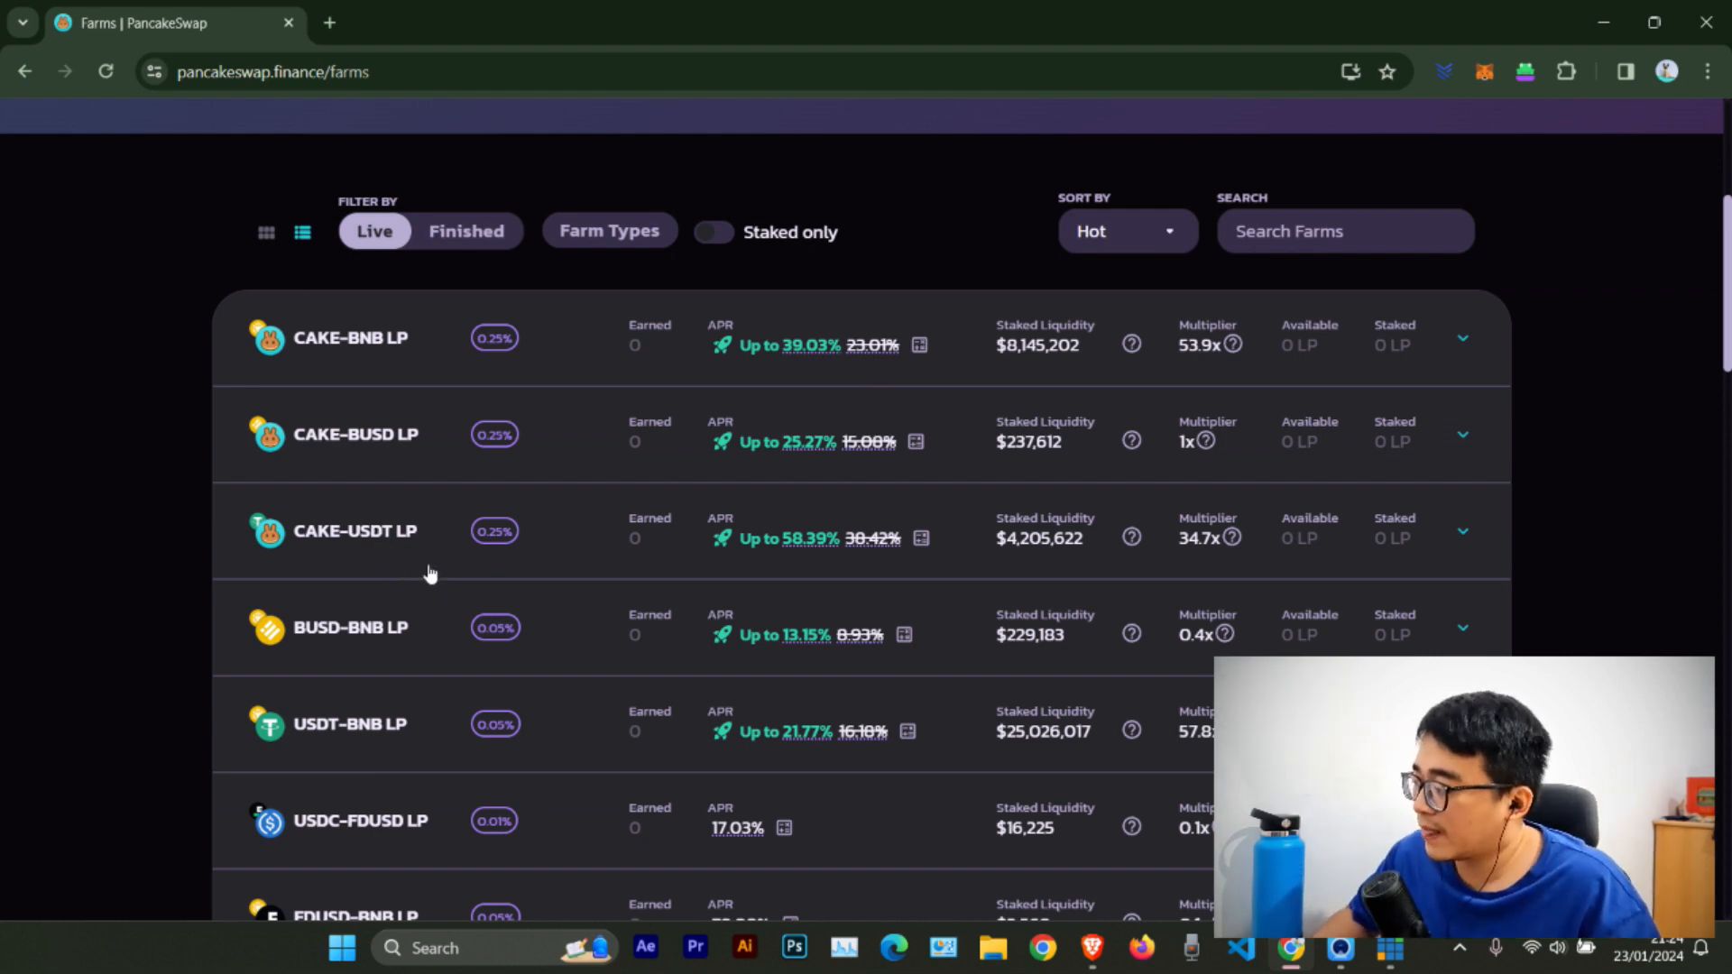
pyautogui.scroll(1, 415, 577)
pyautogui.scroll(-1, 384, 667)
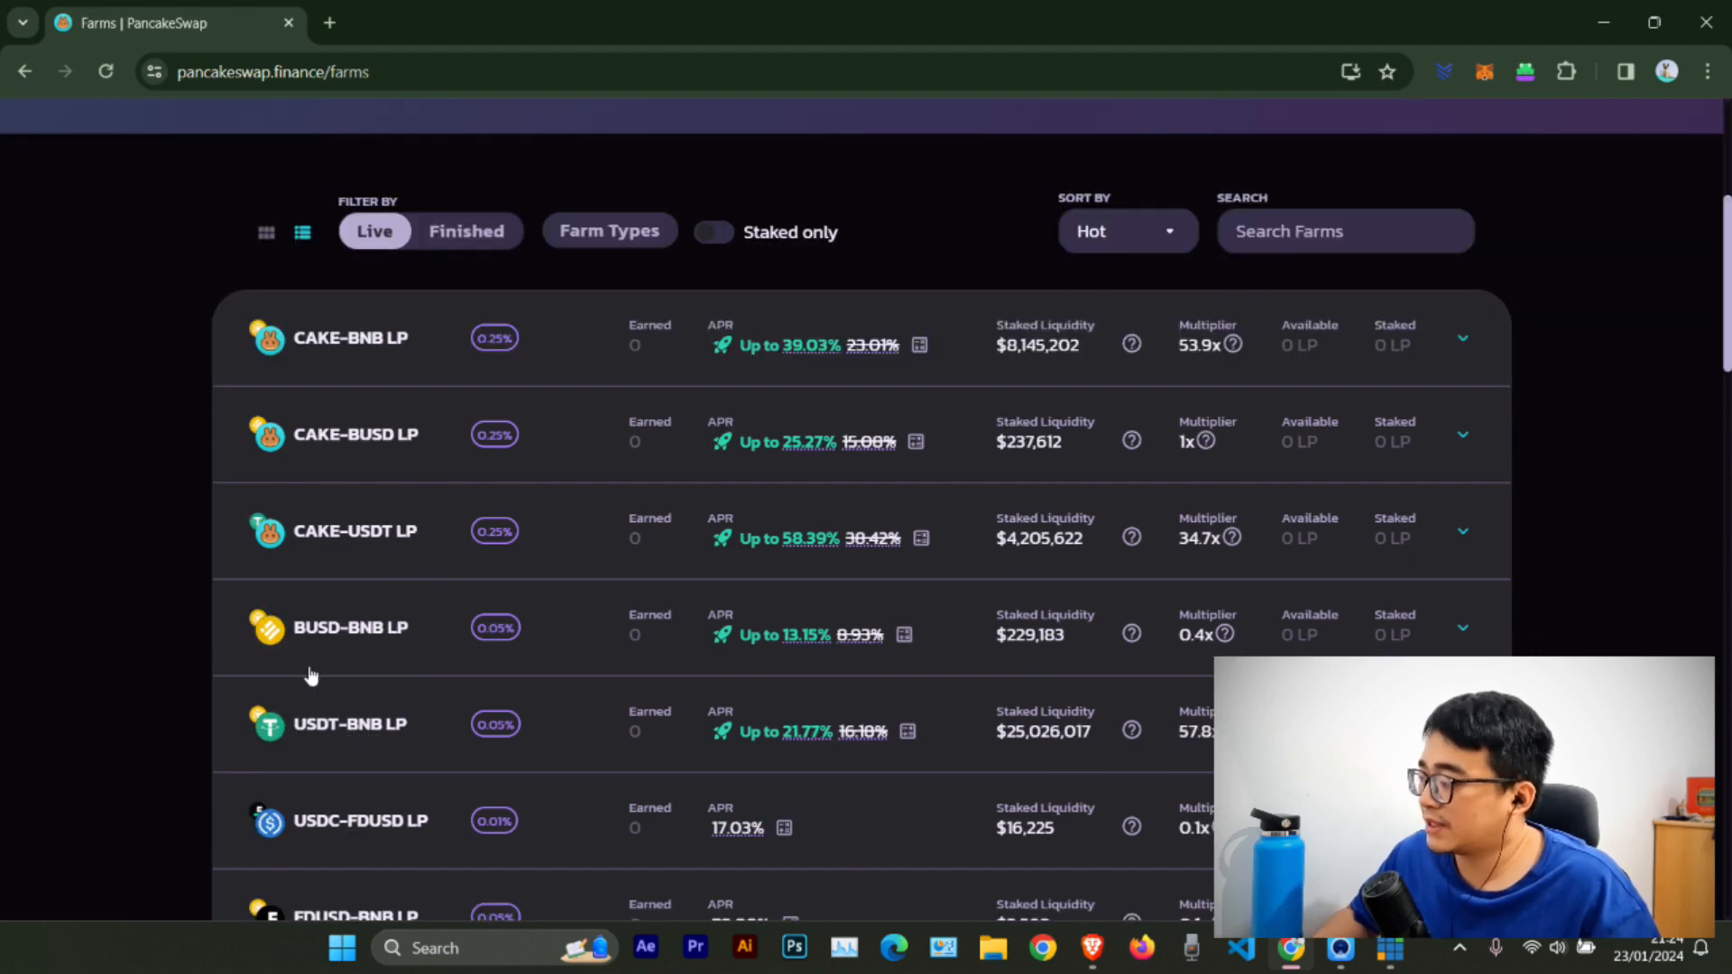
pyautogui.click(342, 731)
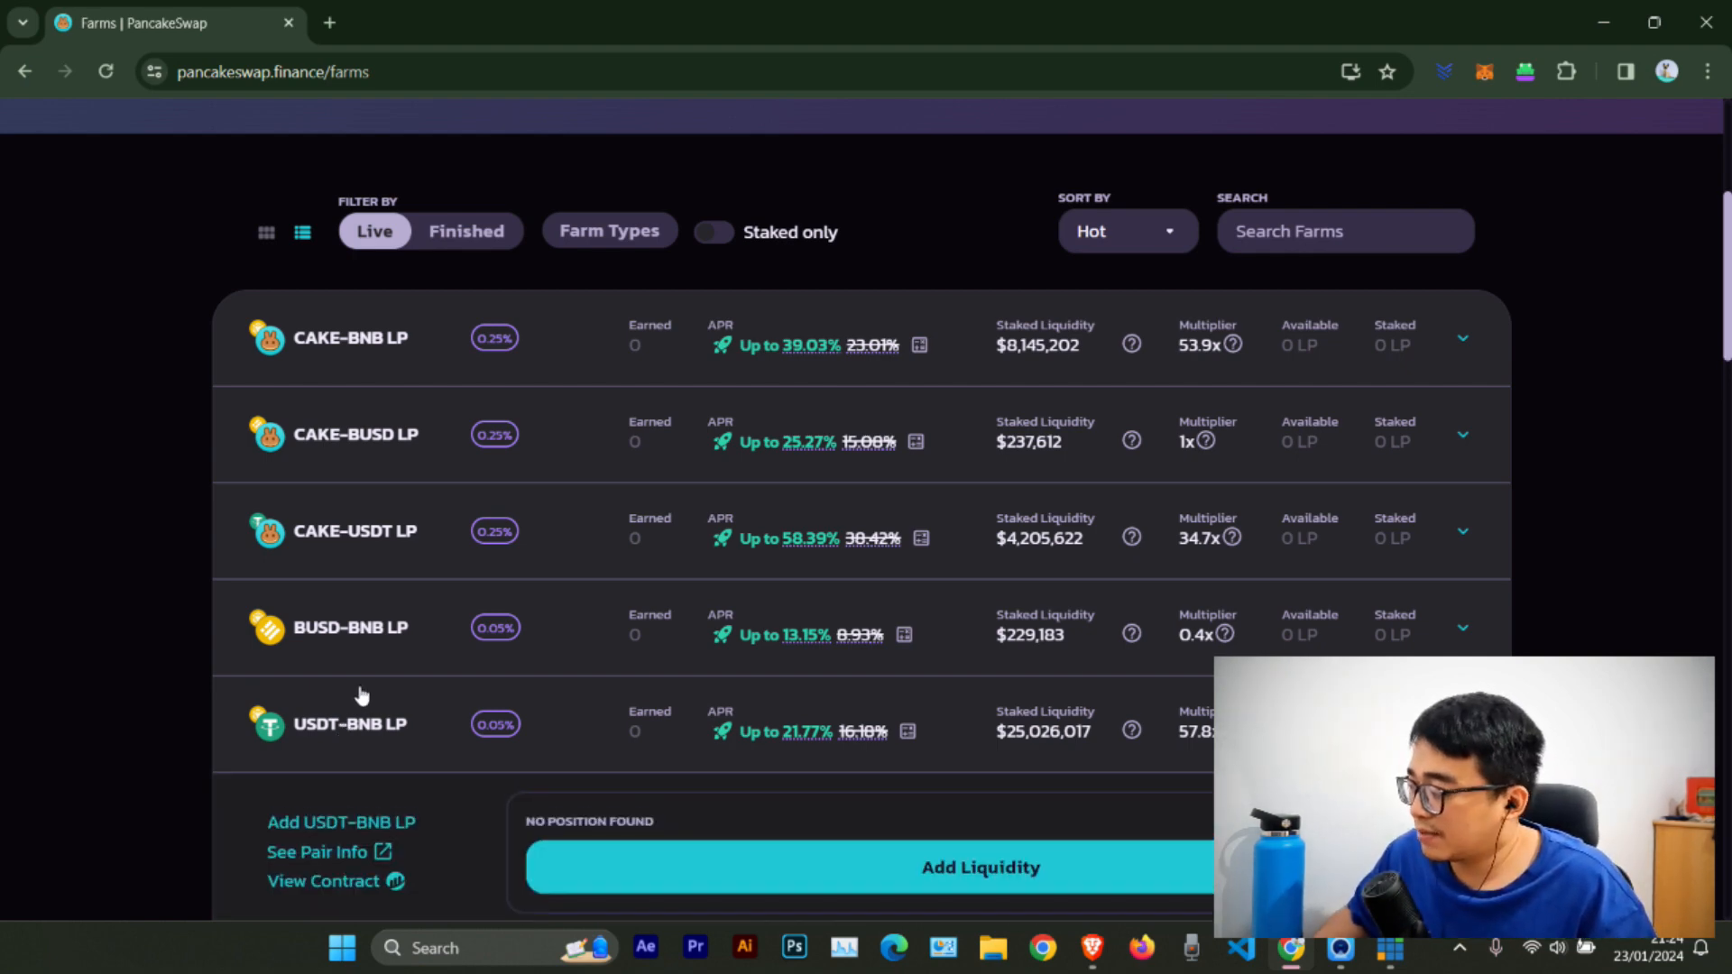
pyautogui.scroll(-2, 306, 537)
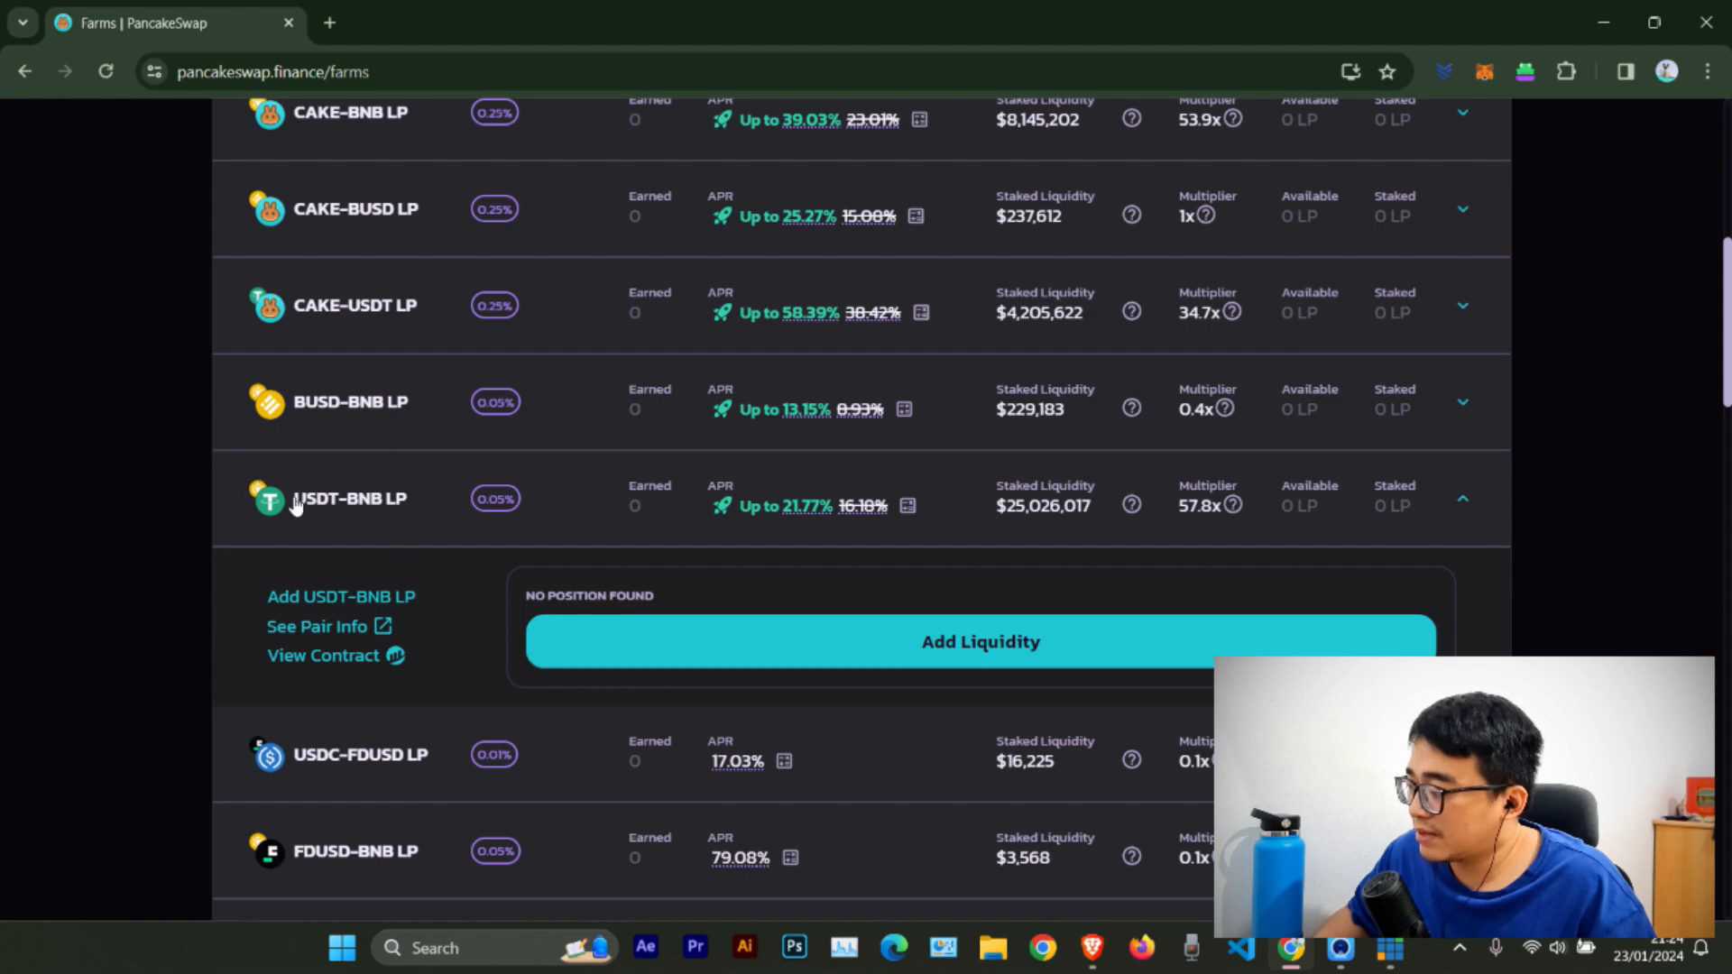
pyautogui.click(708, 657)
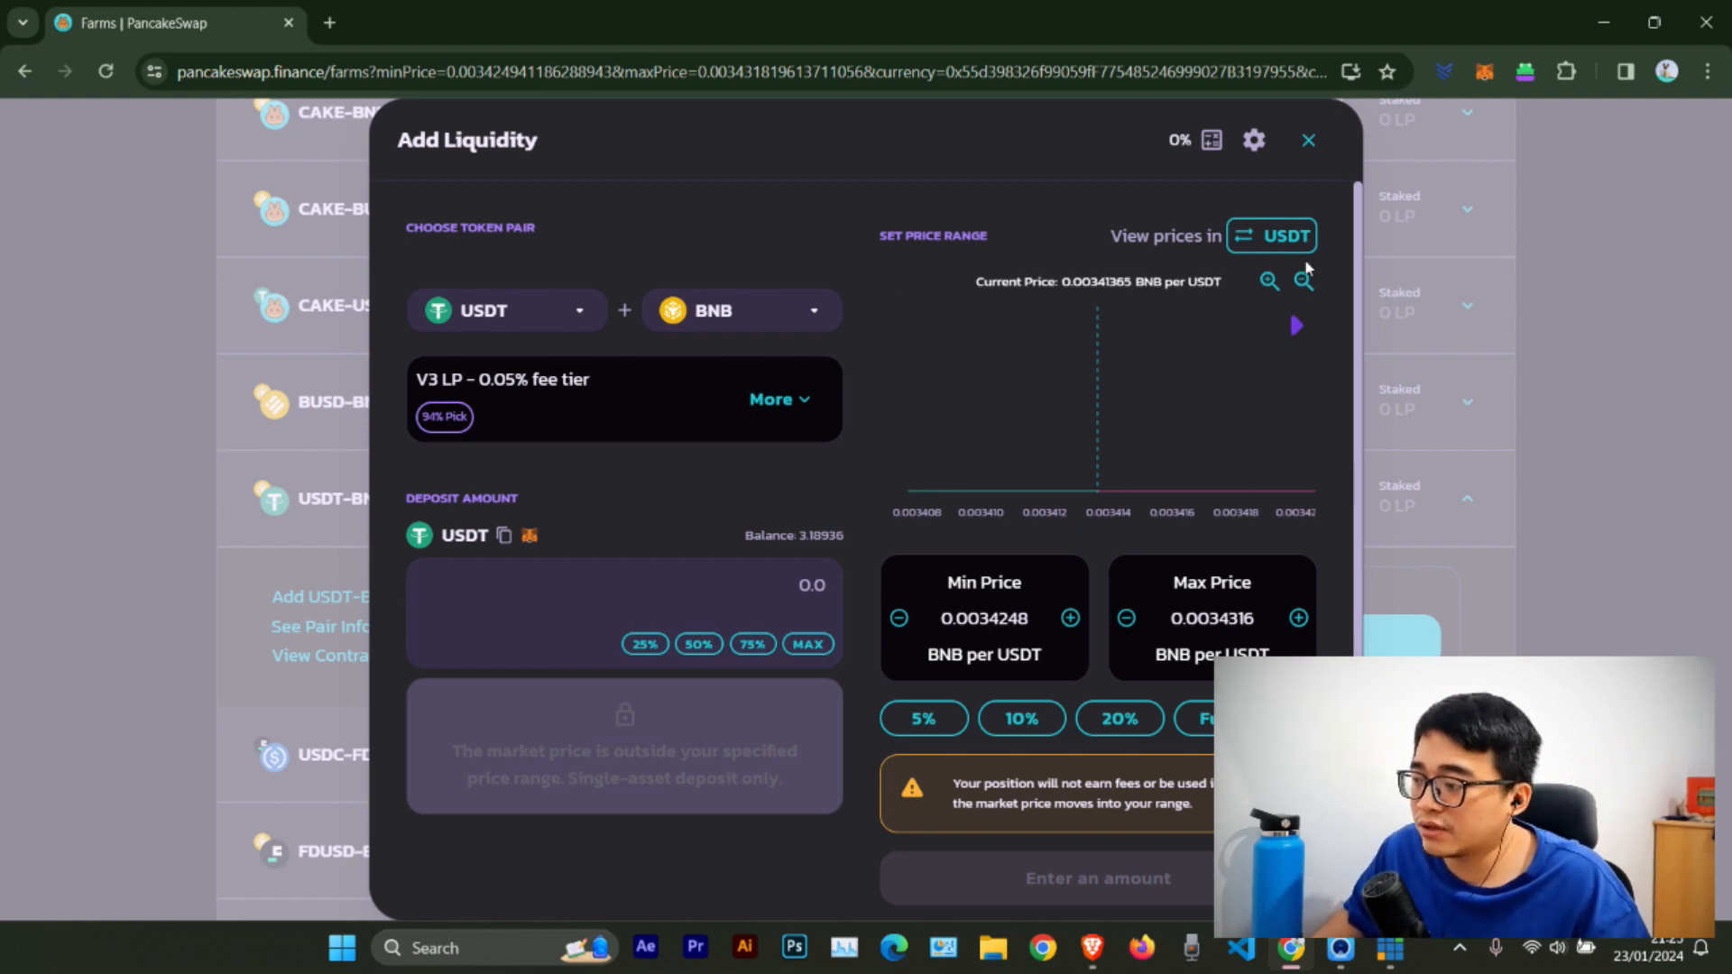
# Step: Switch the price view from USDT to BNB and expand the V3 LP fee tier options
pyautogui.click(1271, 235)
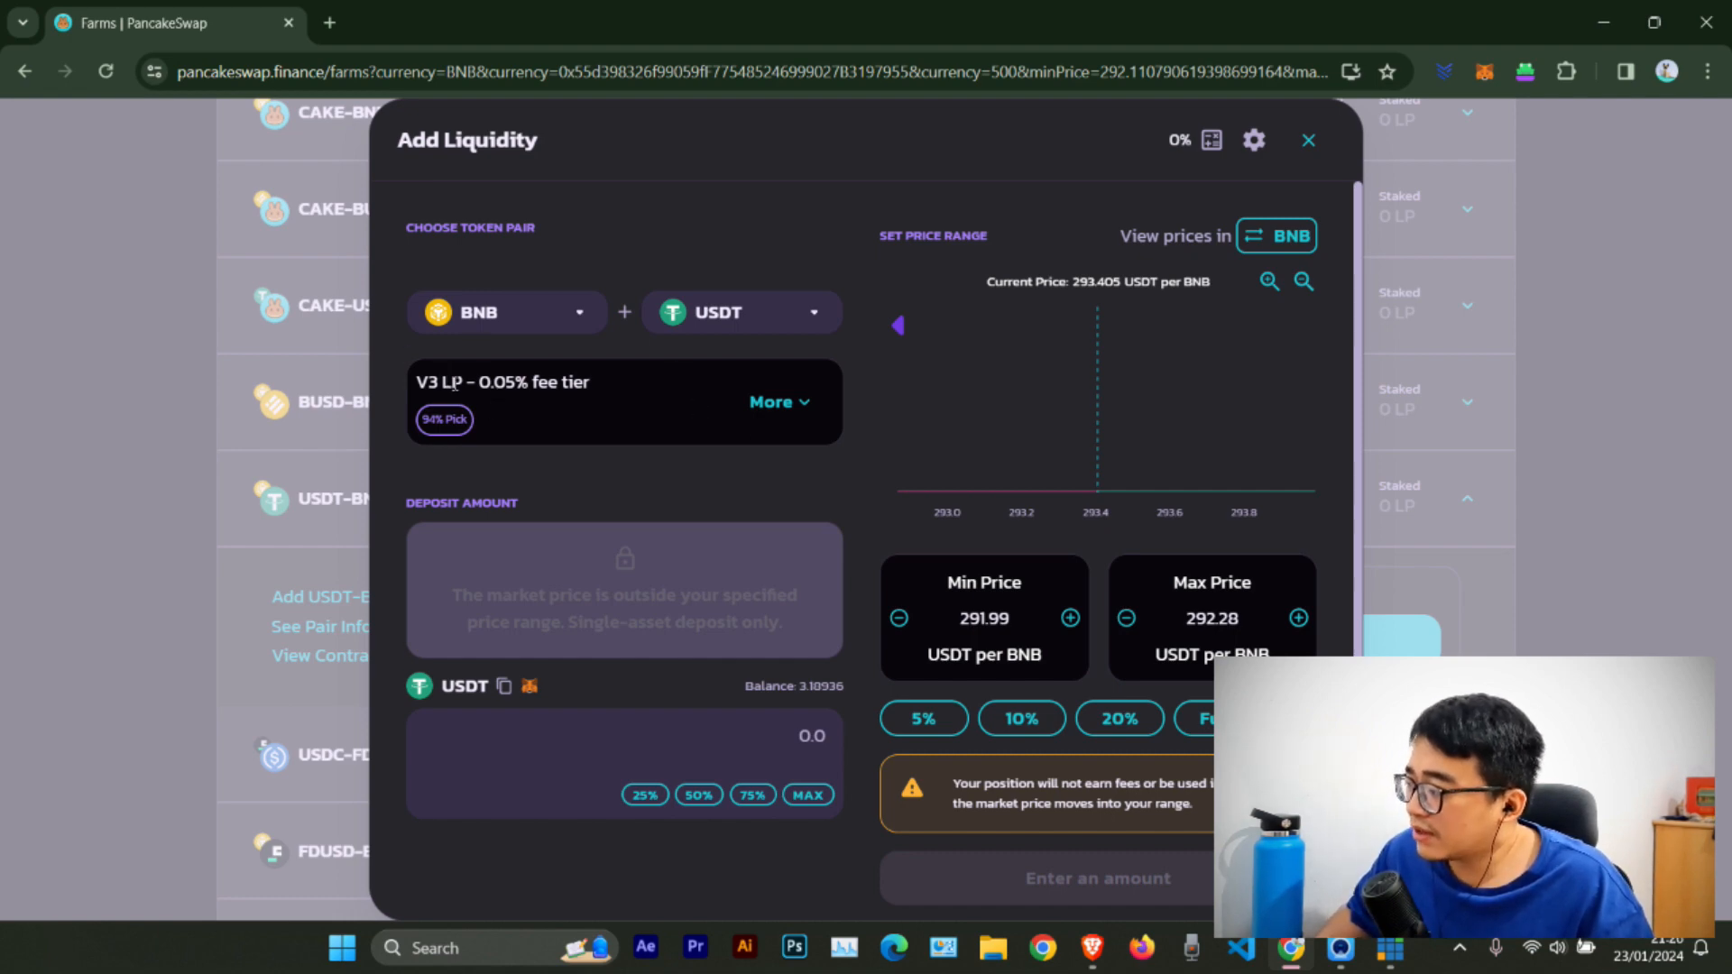
pyautogui.click(781, 399)
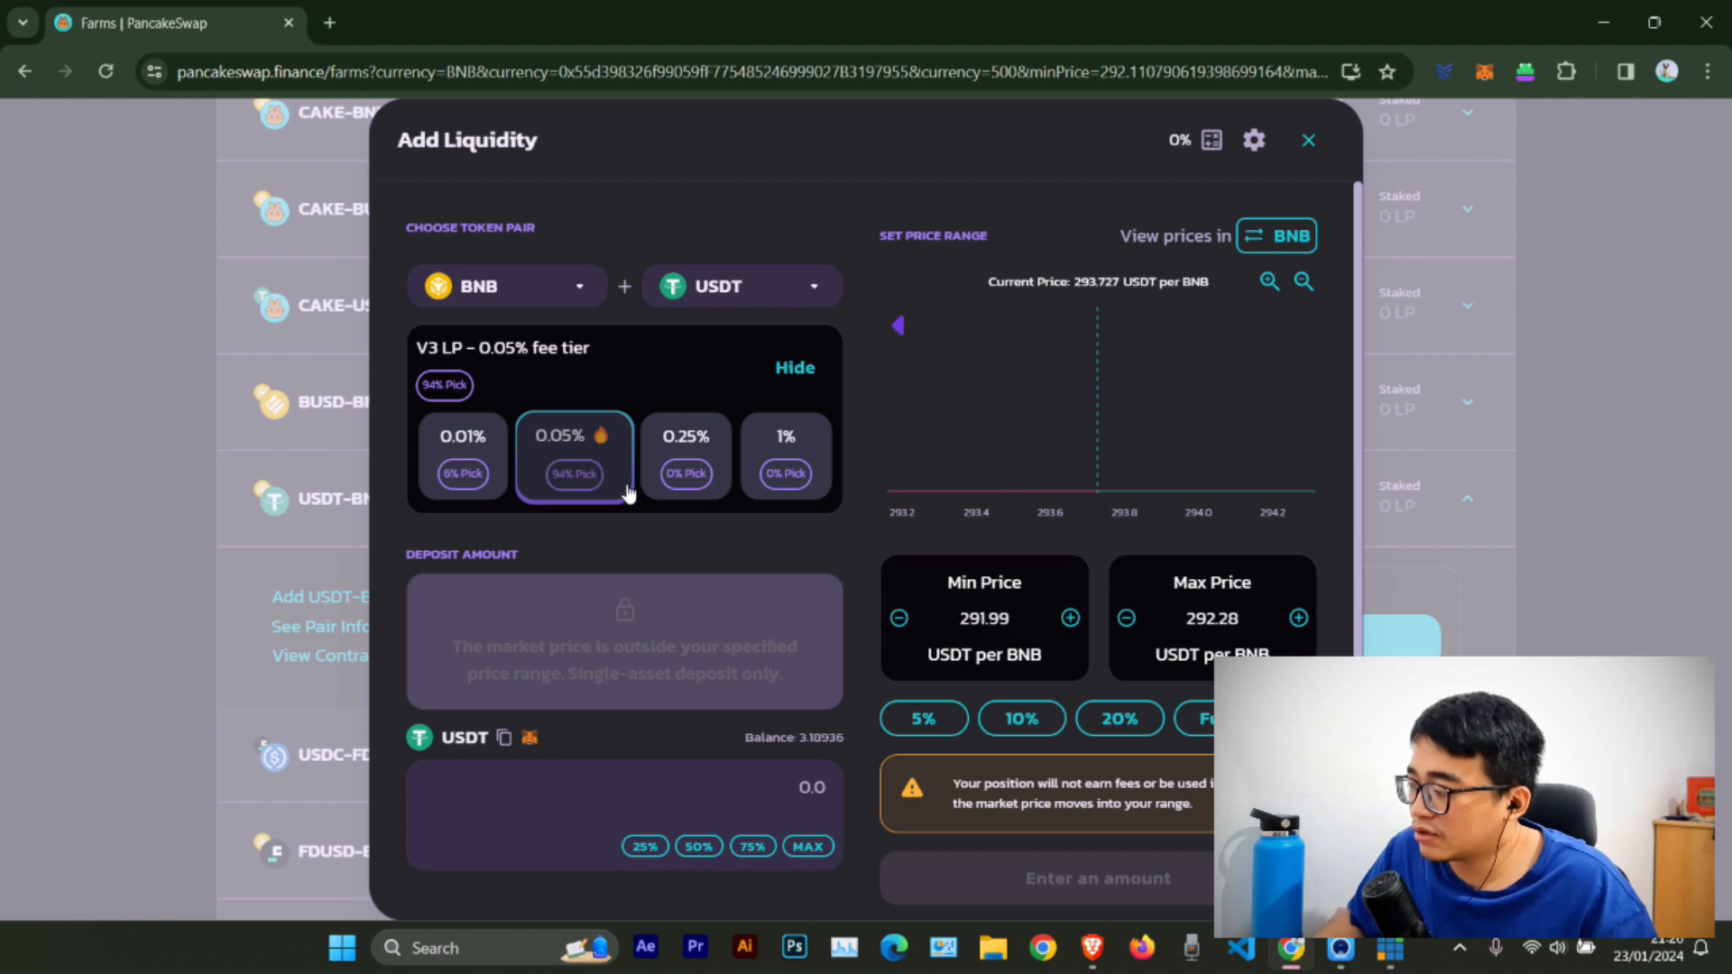
# Step: Set the price range to a minimum of 150 and a maximum of 350 USDT per BNB
pyautogui.click(1022, 629)
pyautogui.doubleClick(1022, 629)
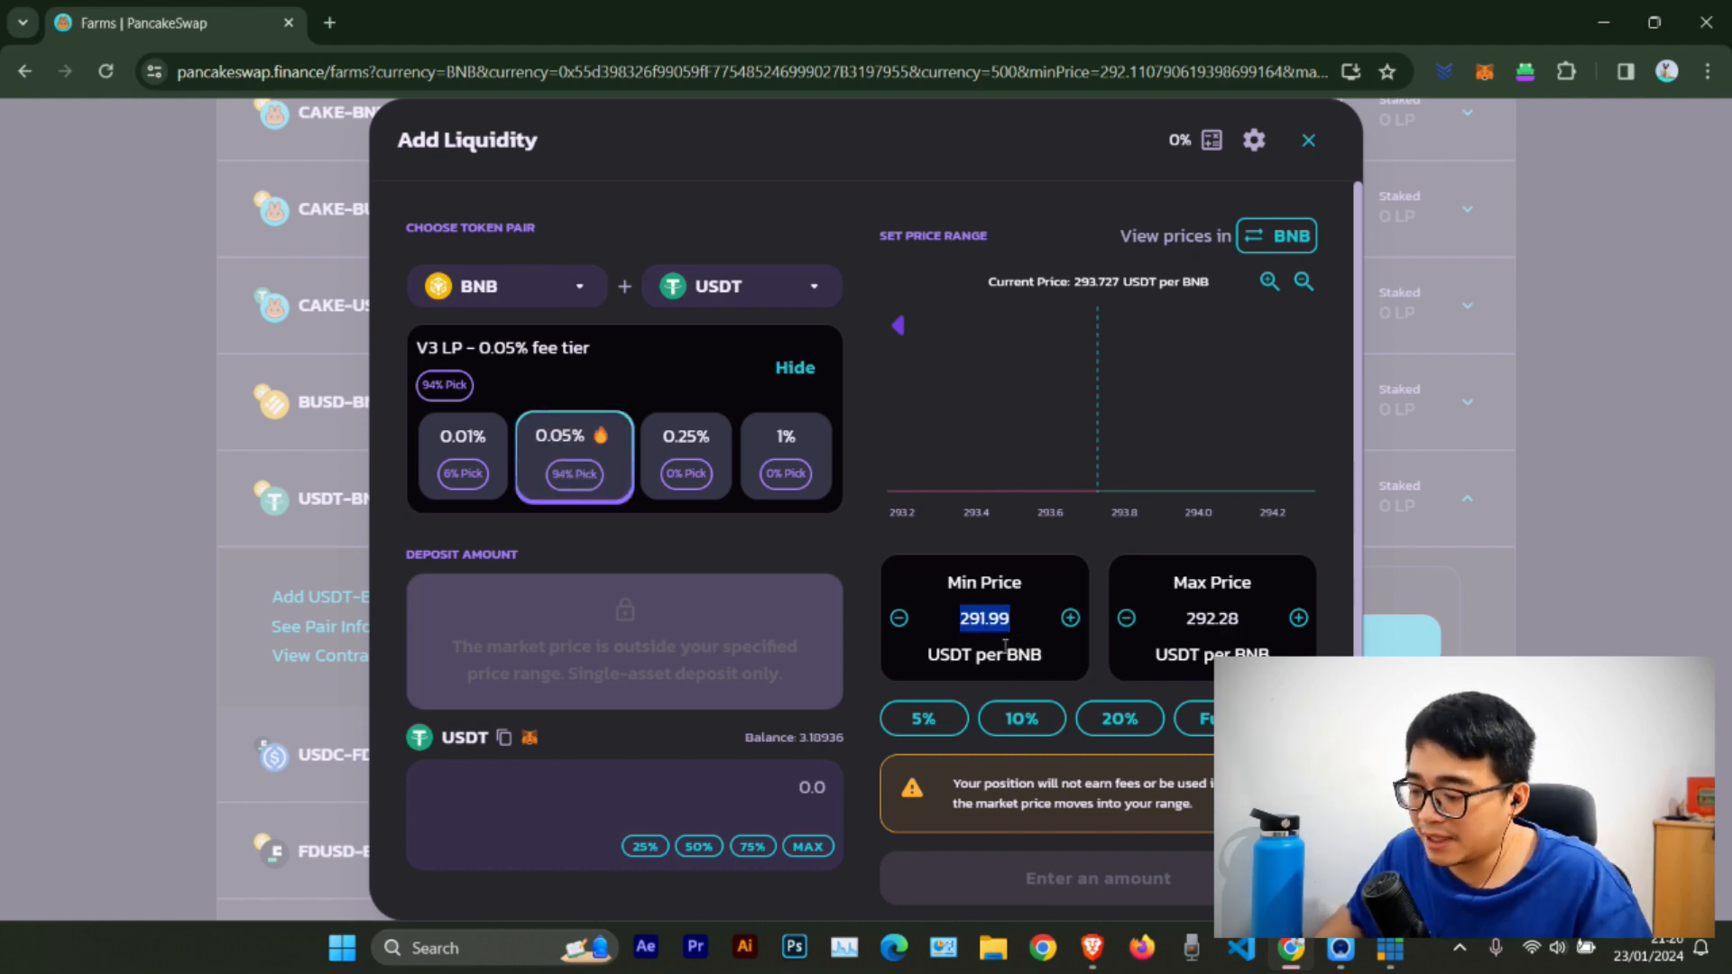
pyautogui.write('150')
pyautogui.click(1194, 609)
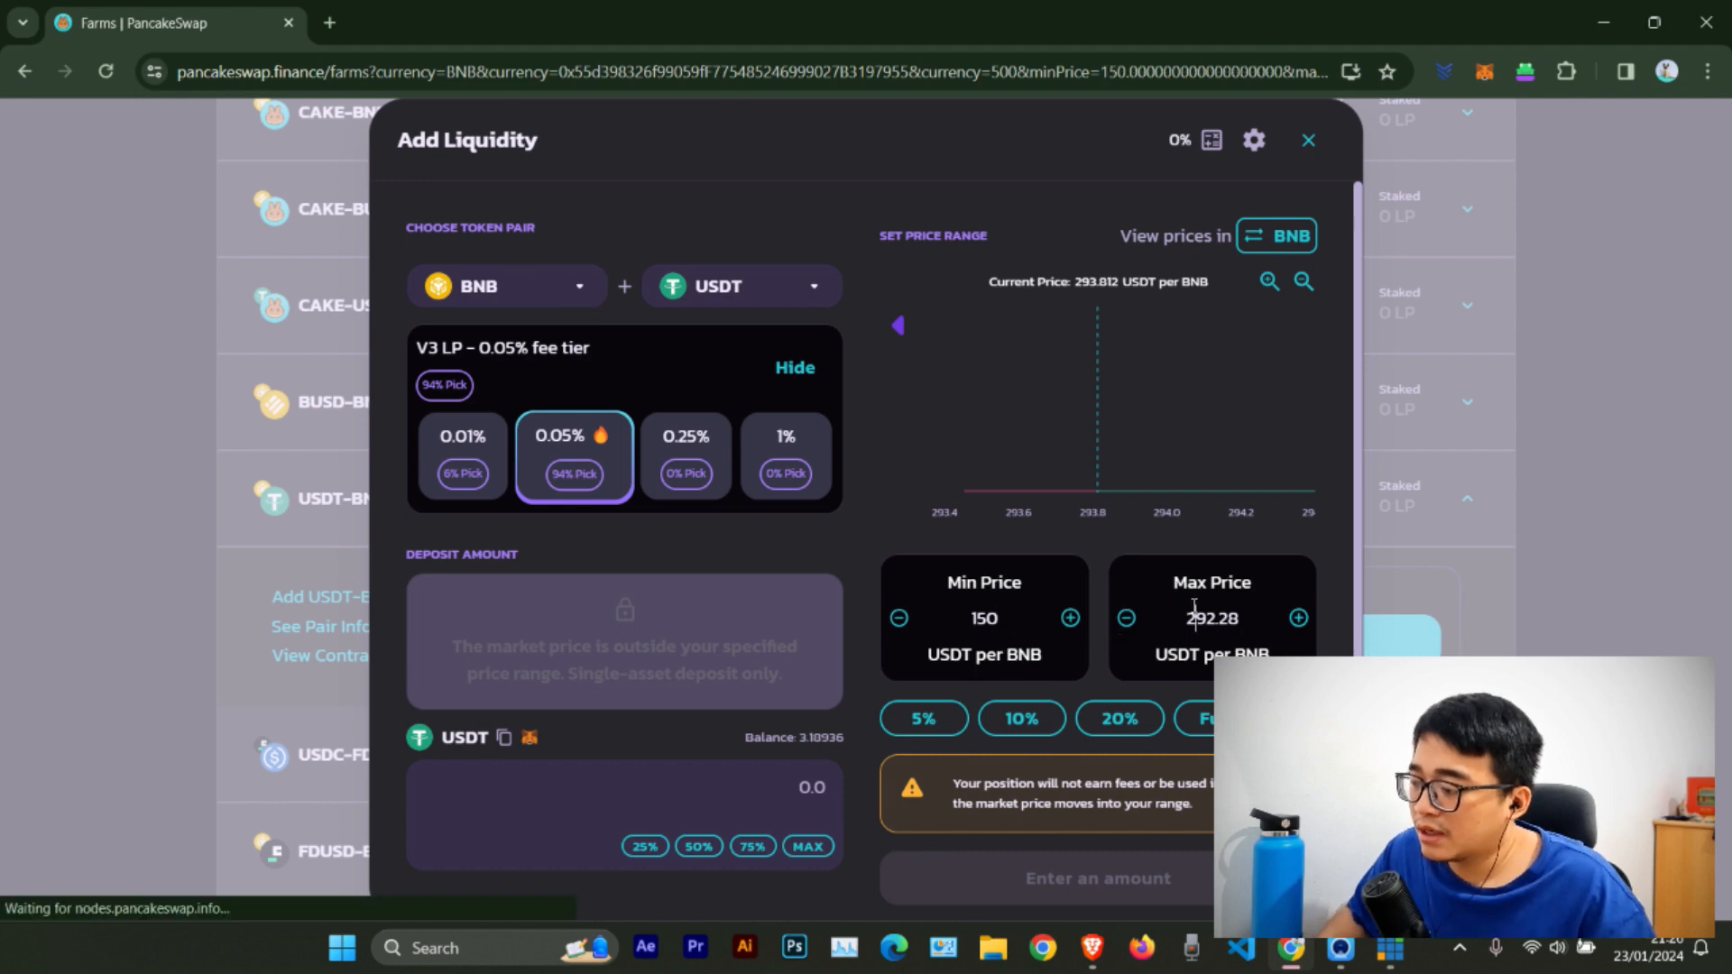
pyautogui.doubleClick(1195, 614)
pyautogui.write('350')
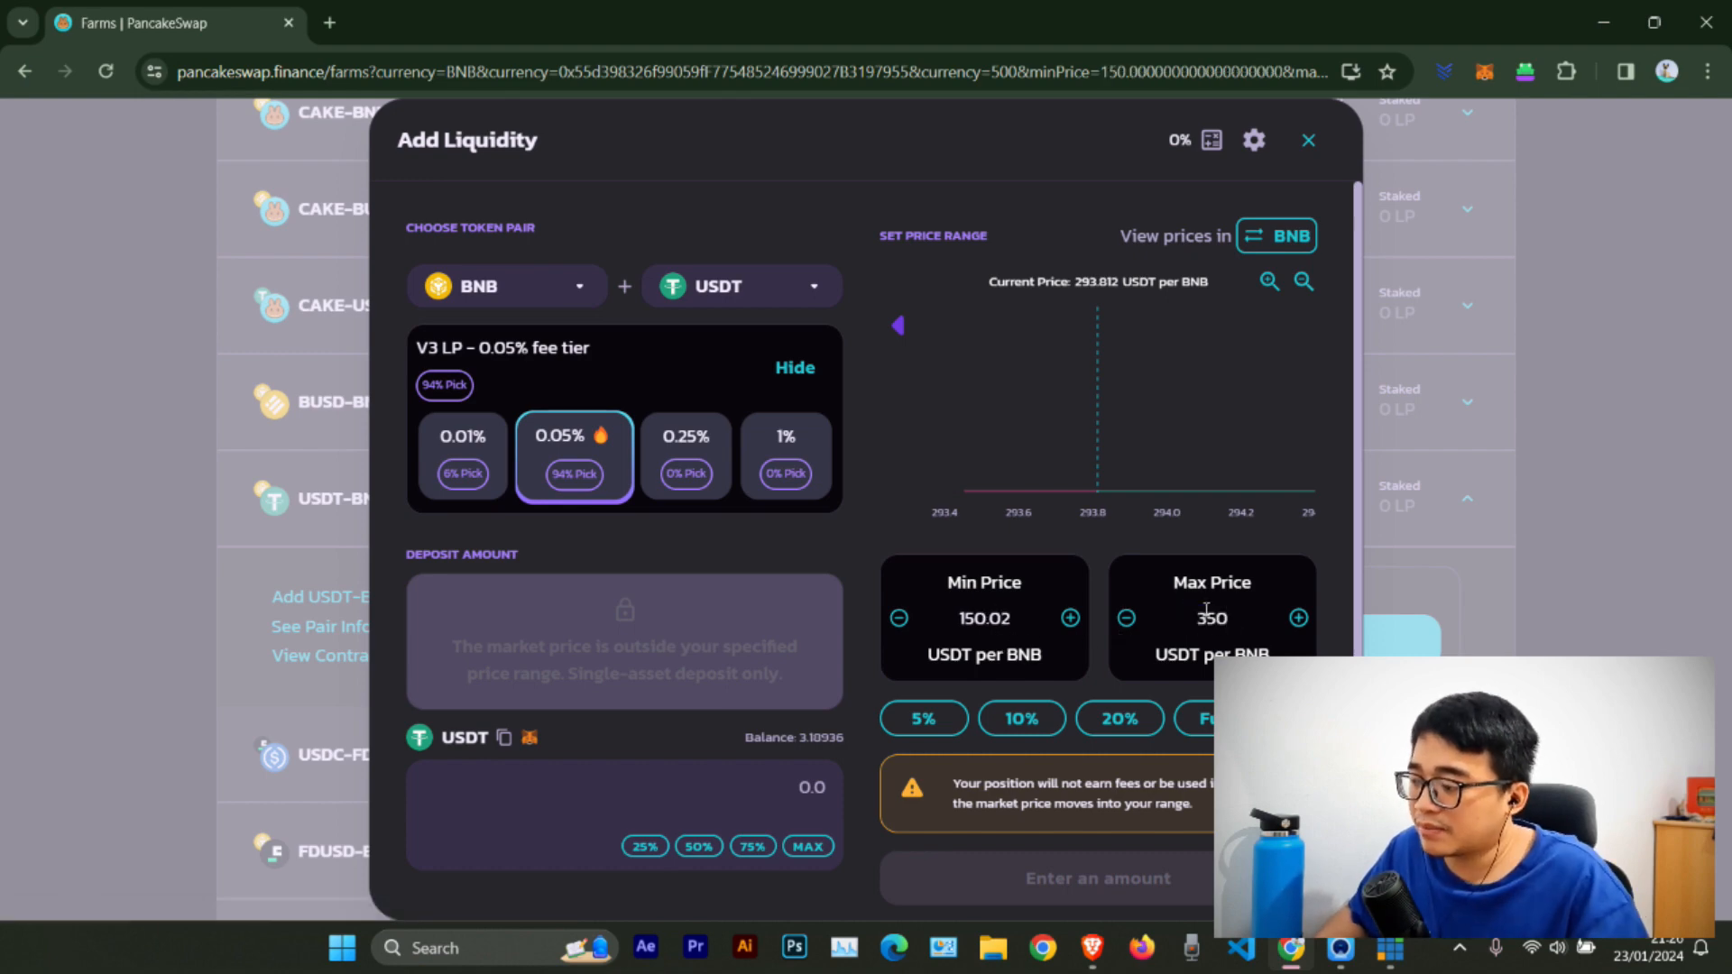
pyautogui.click(1302, 539)
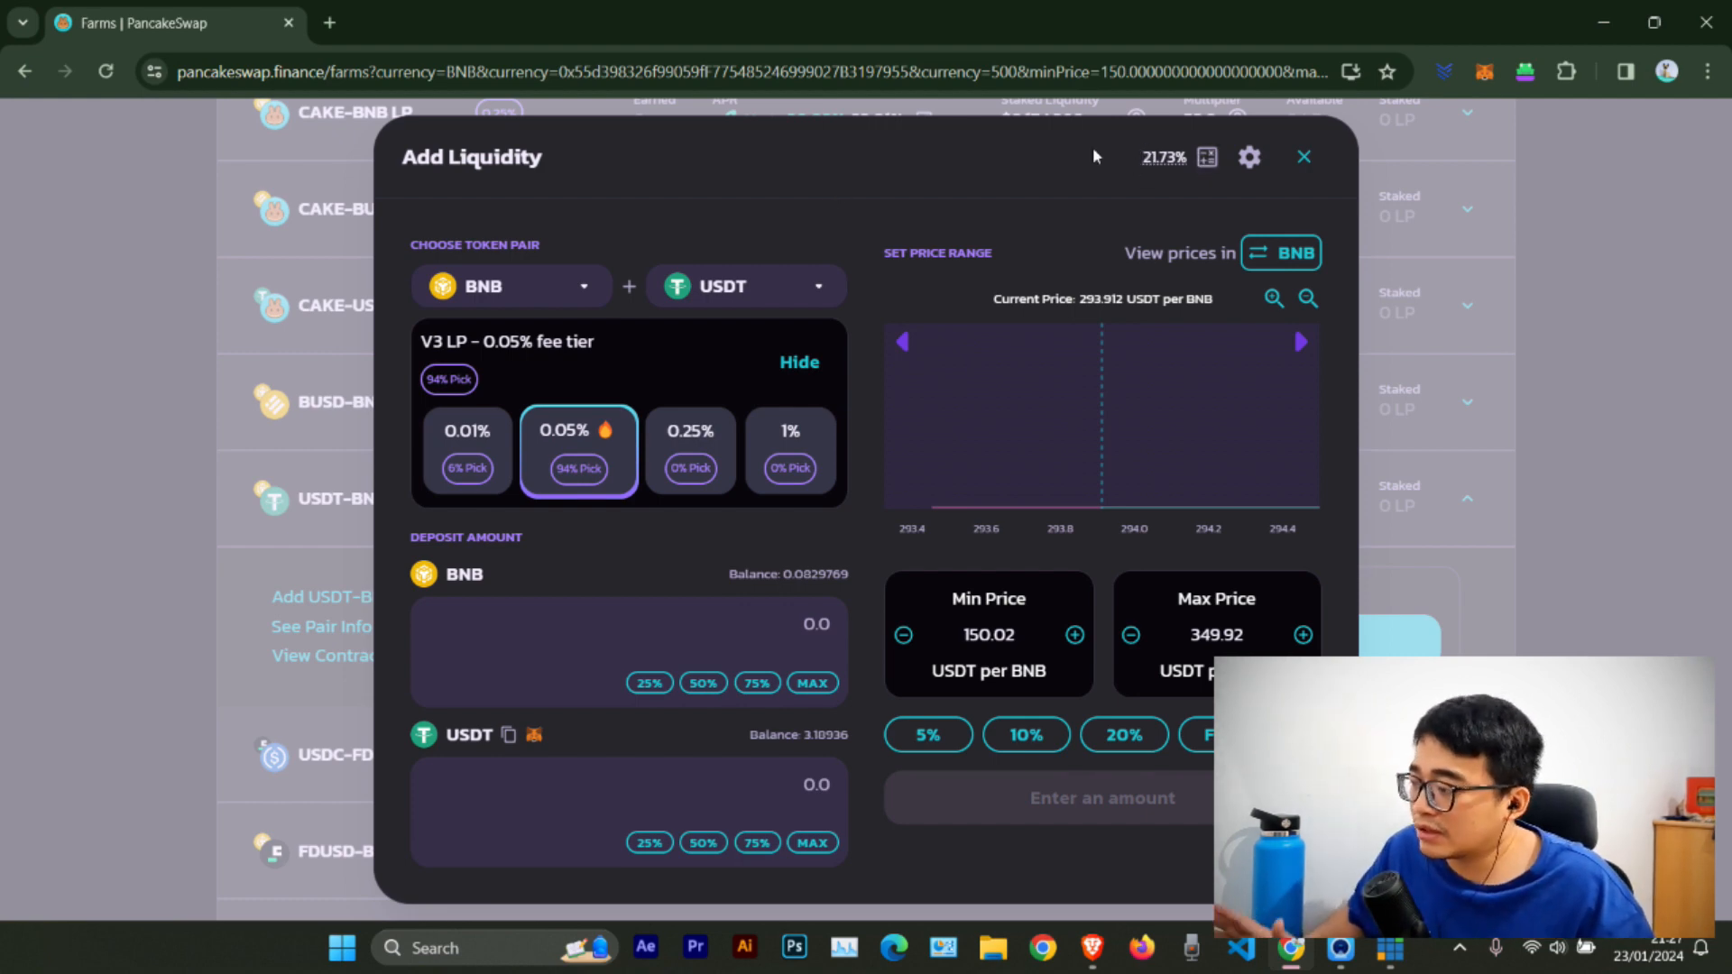
# Step: Open the ROI calculator and review its deposit amount, staking period, compounding, price history and ROI at current rates
pyautogui.click(1207, 160)
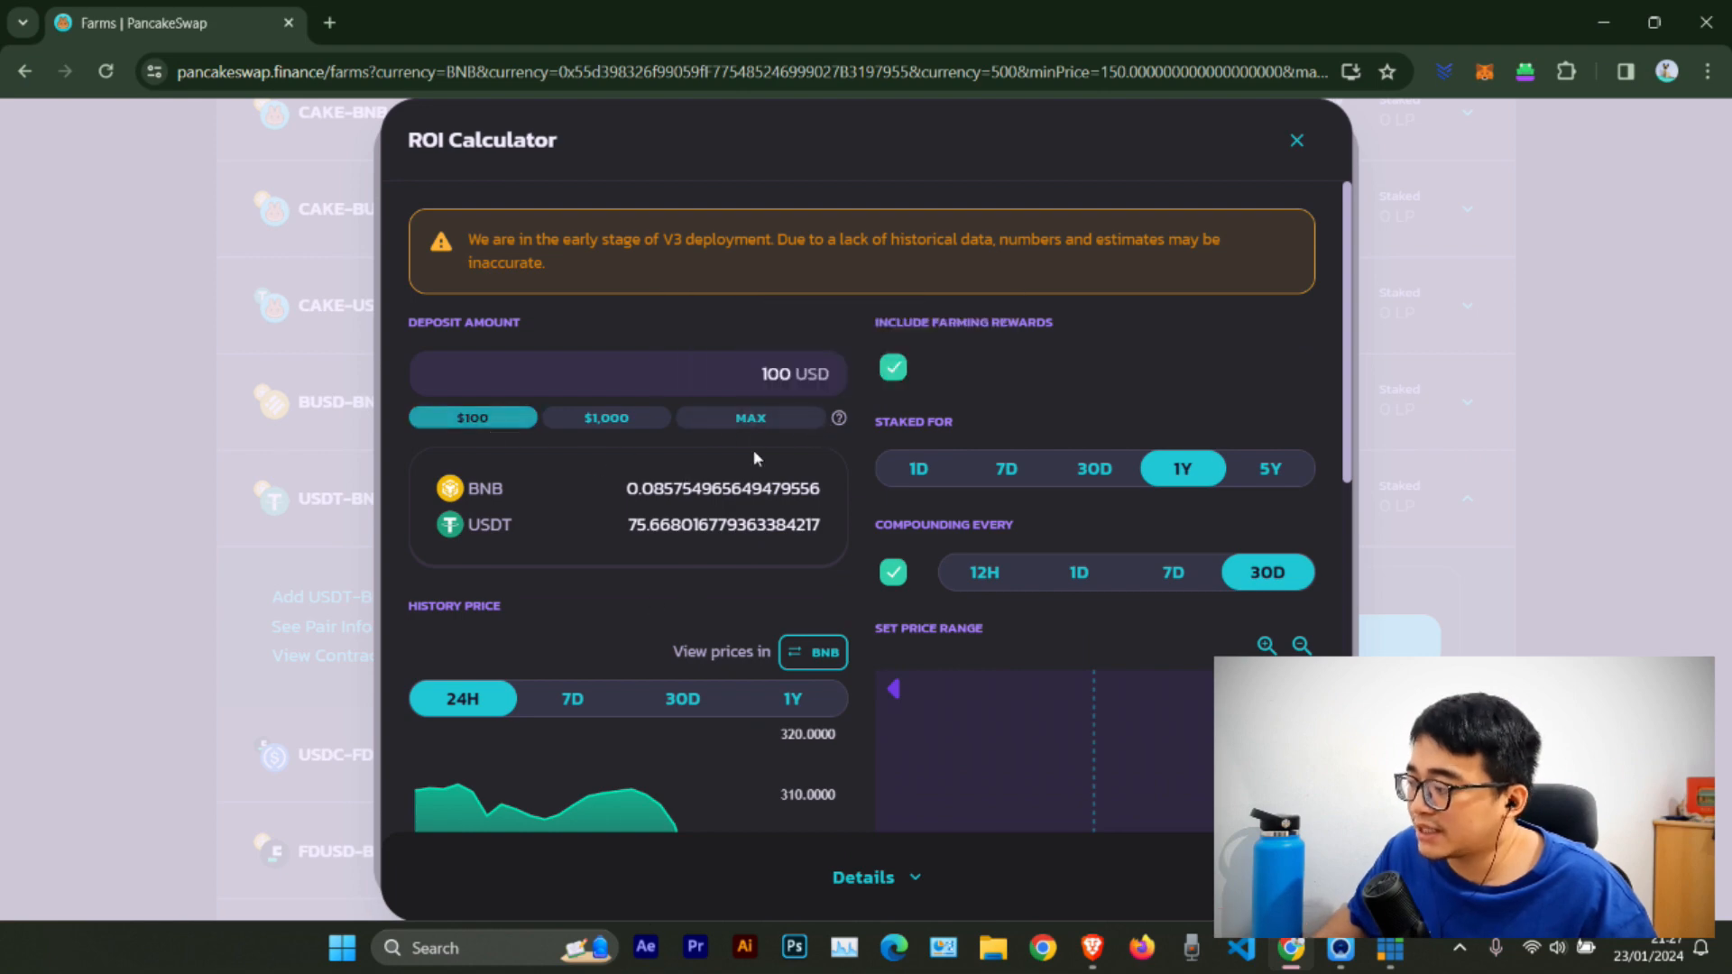
pyautogui.doubleClick(771, 374)
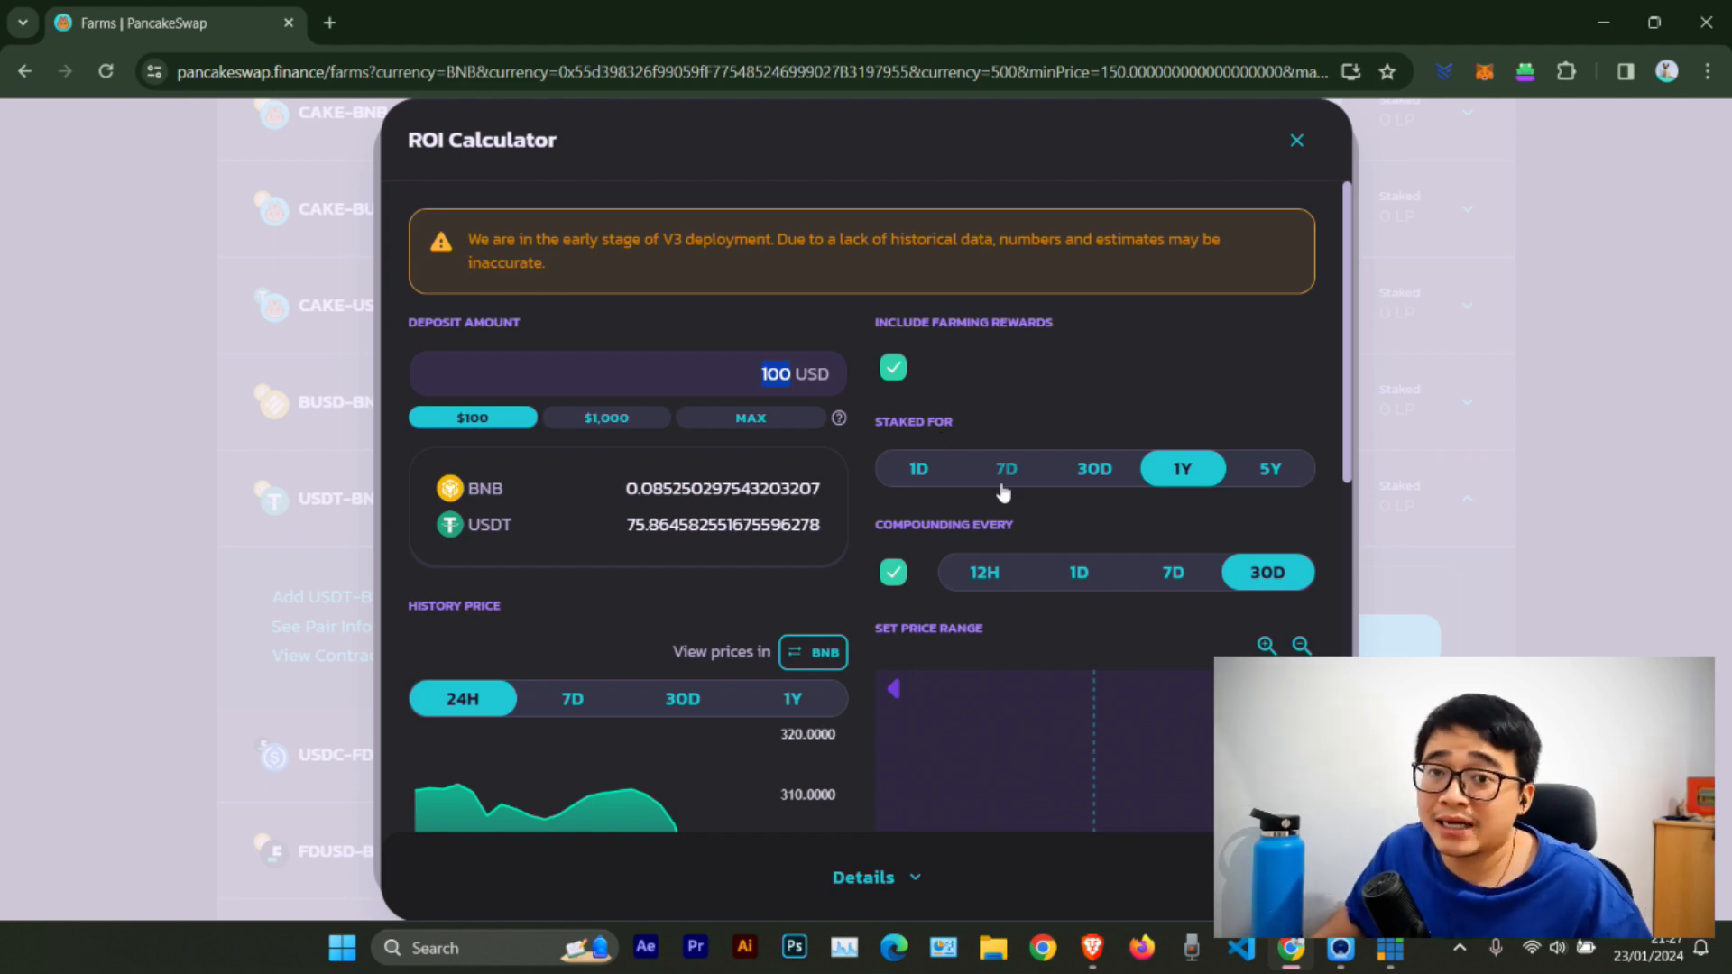
pyautogui.scroll(-3, 1094, 484)
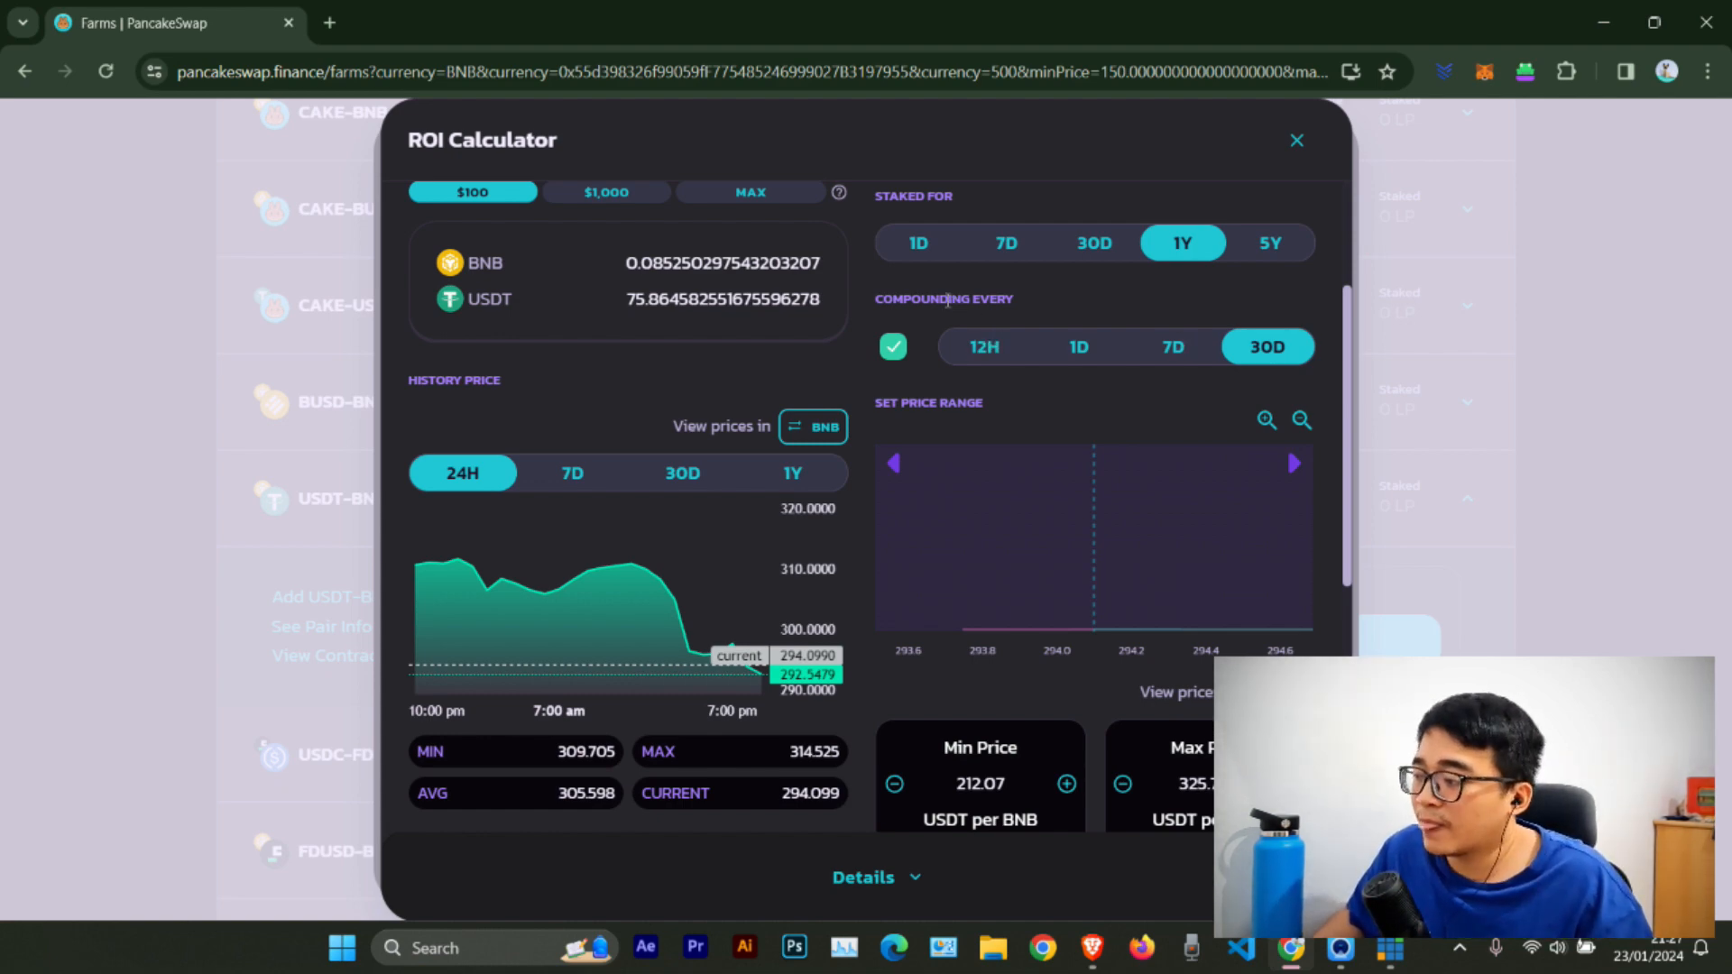
pyautogui.scroll(-4, 872, 482)
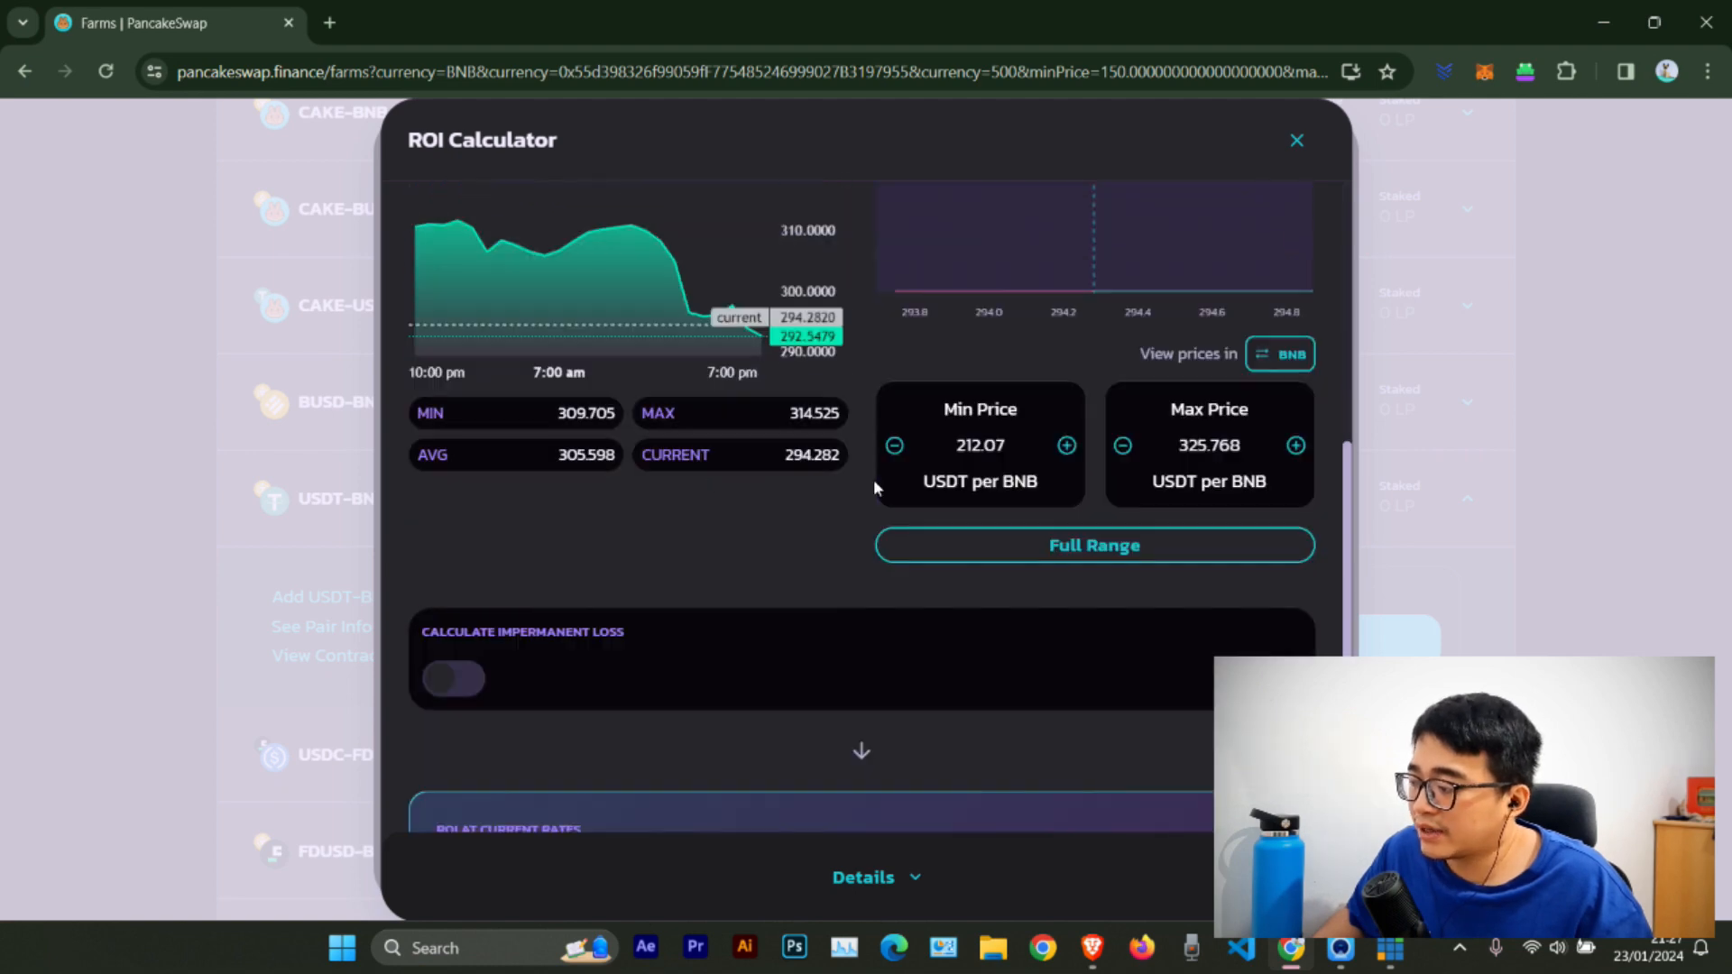
pyautogui.scroll(-2, 668, 470)
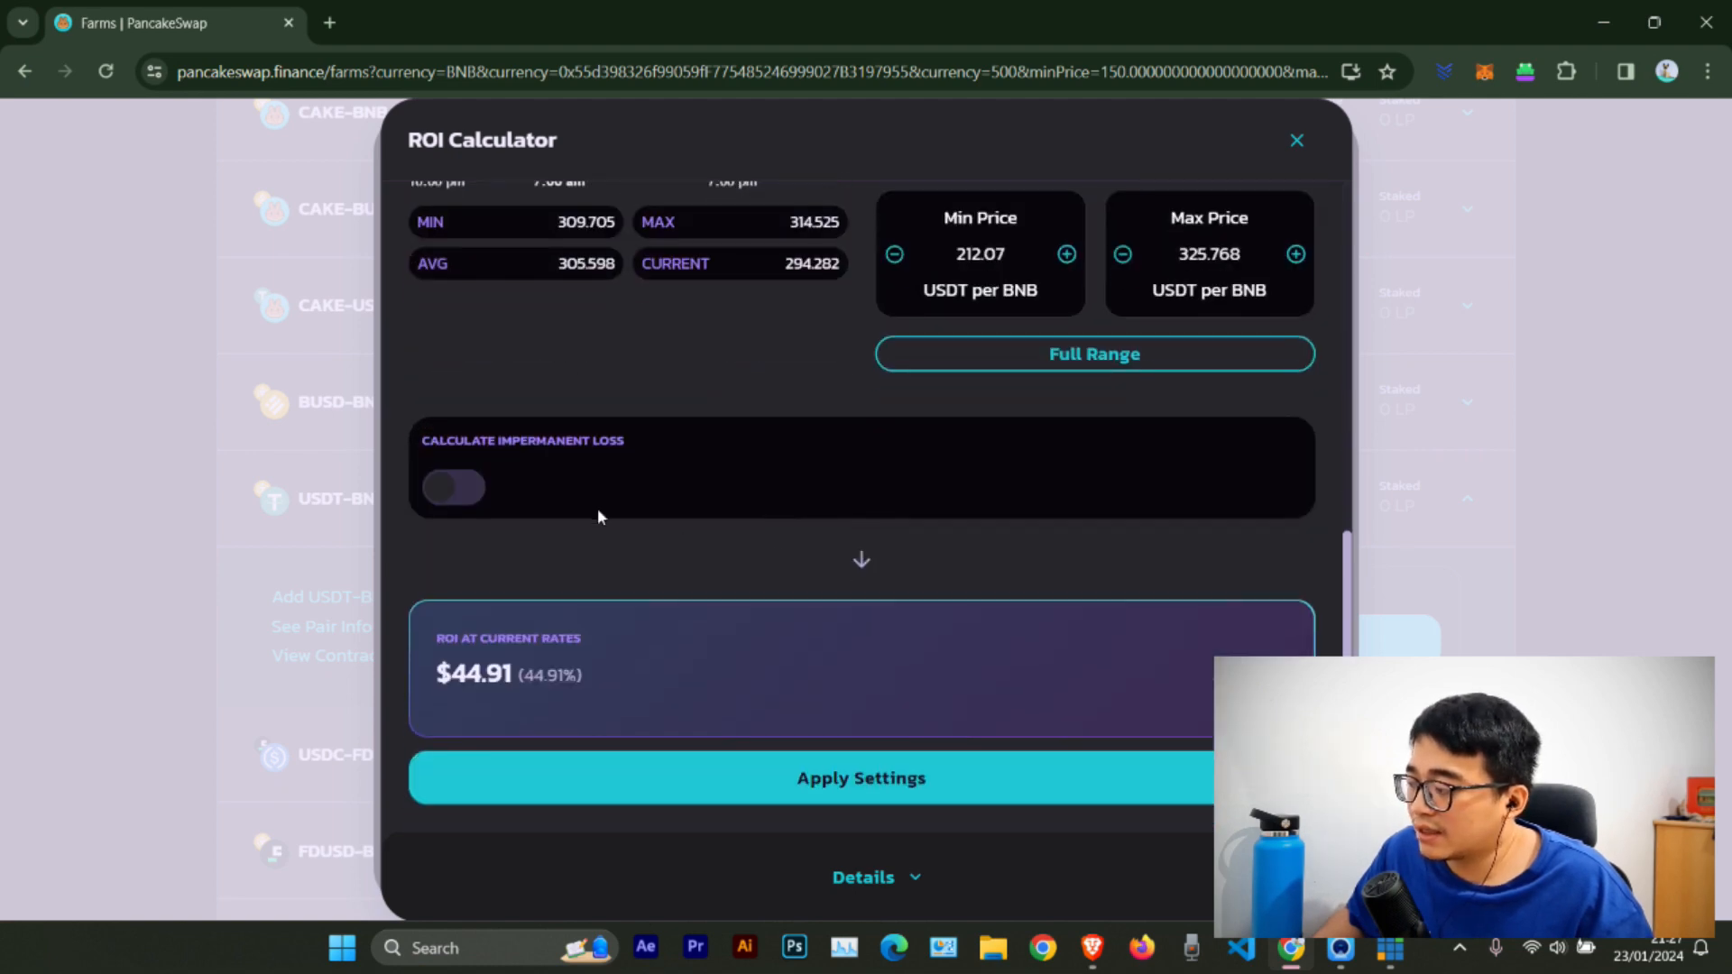
# Step: Turn on the impermanent loss calculation, compare the projected results of holding versus providing liquidity, and close the calculator
pyautogui.click(456, 489)
pyautogui.scroll(-4, 873, 438)
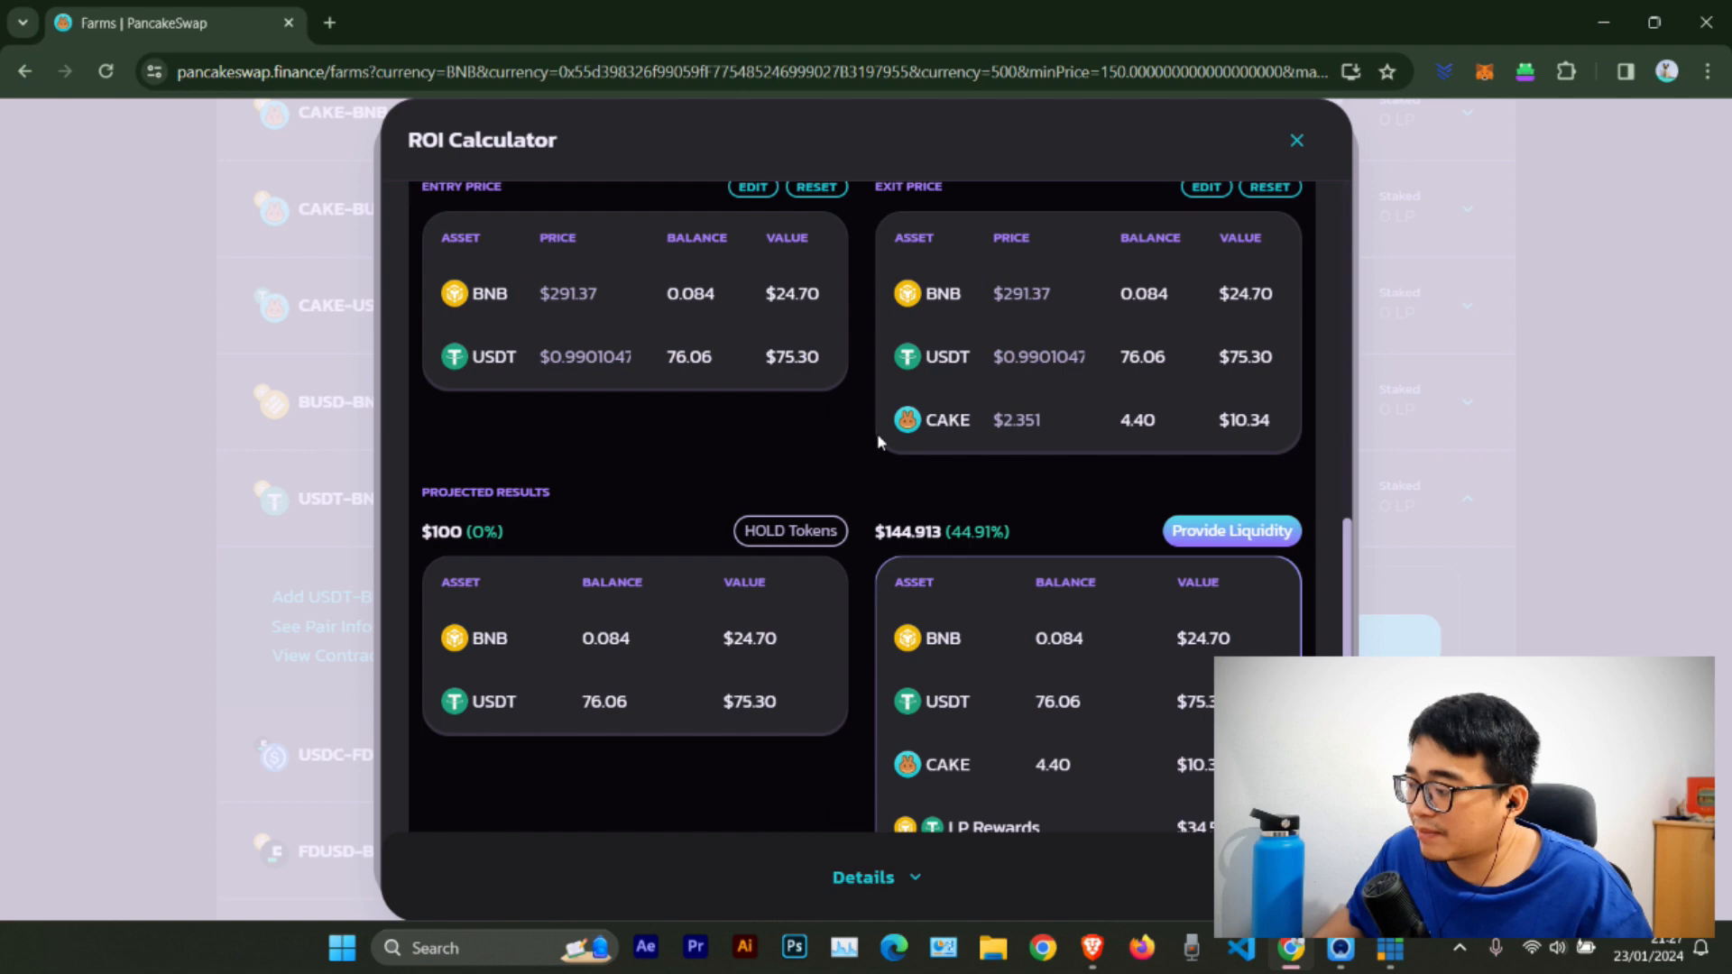
pyautogui.scroll(-1, 877, 441)
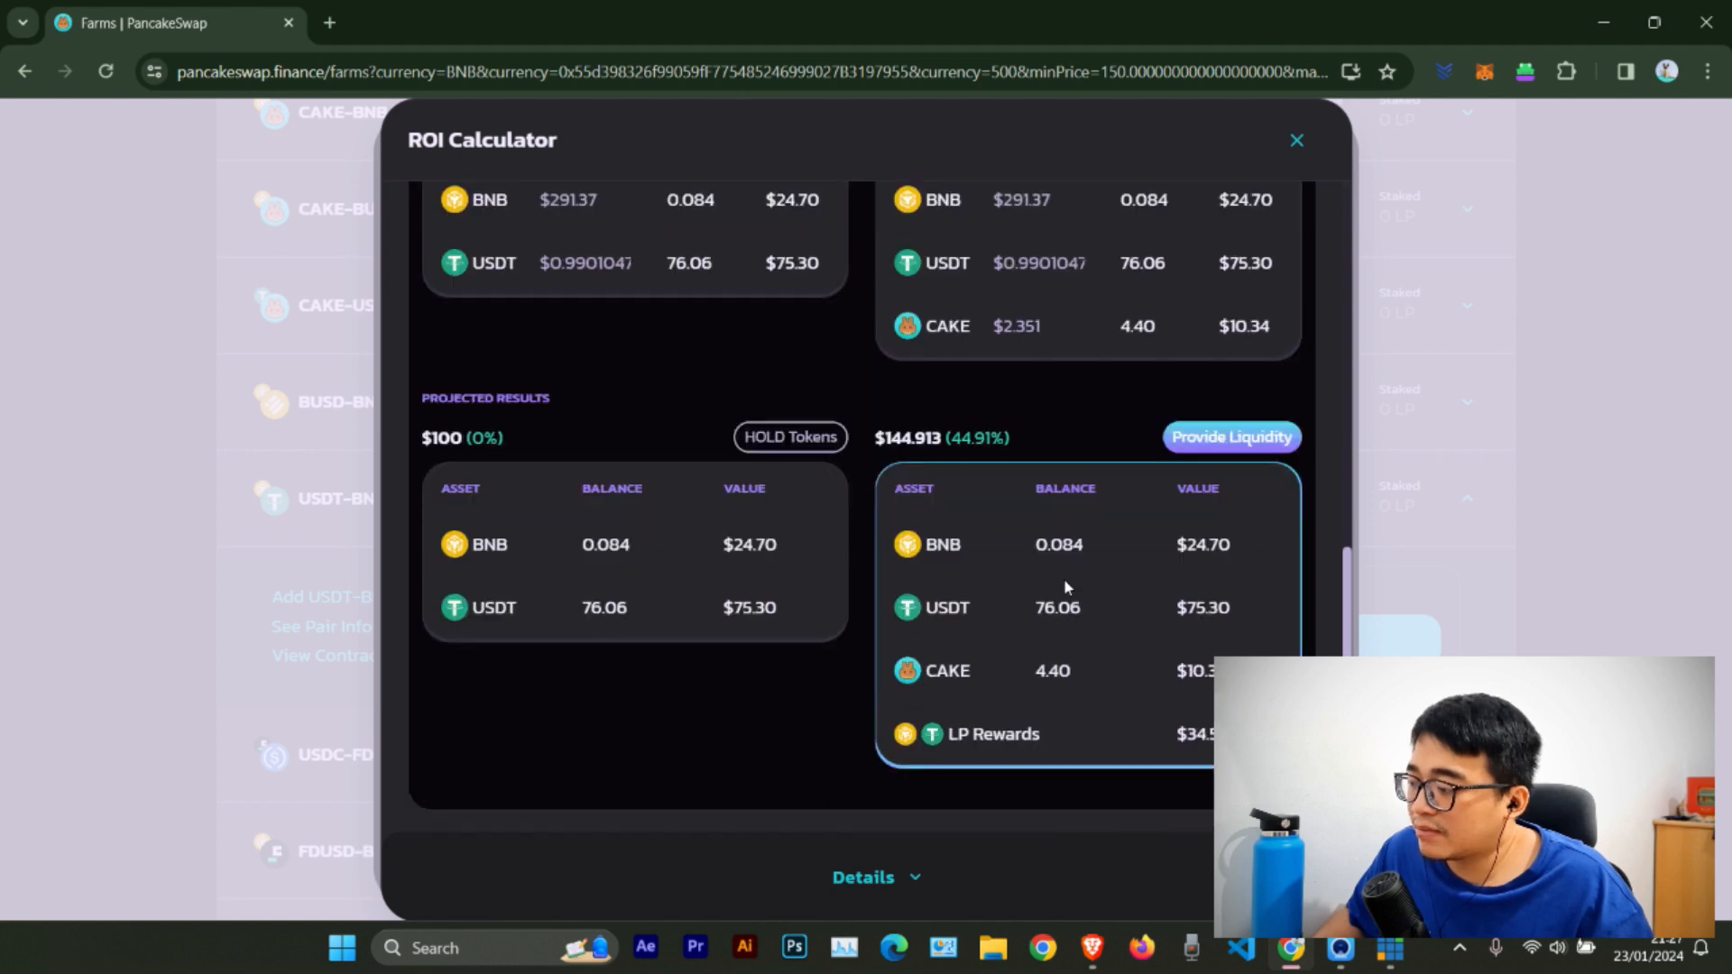
pyautogui.scroll(1, 1064, 578)
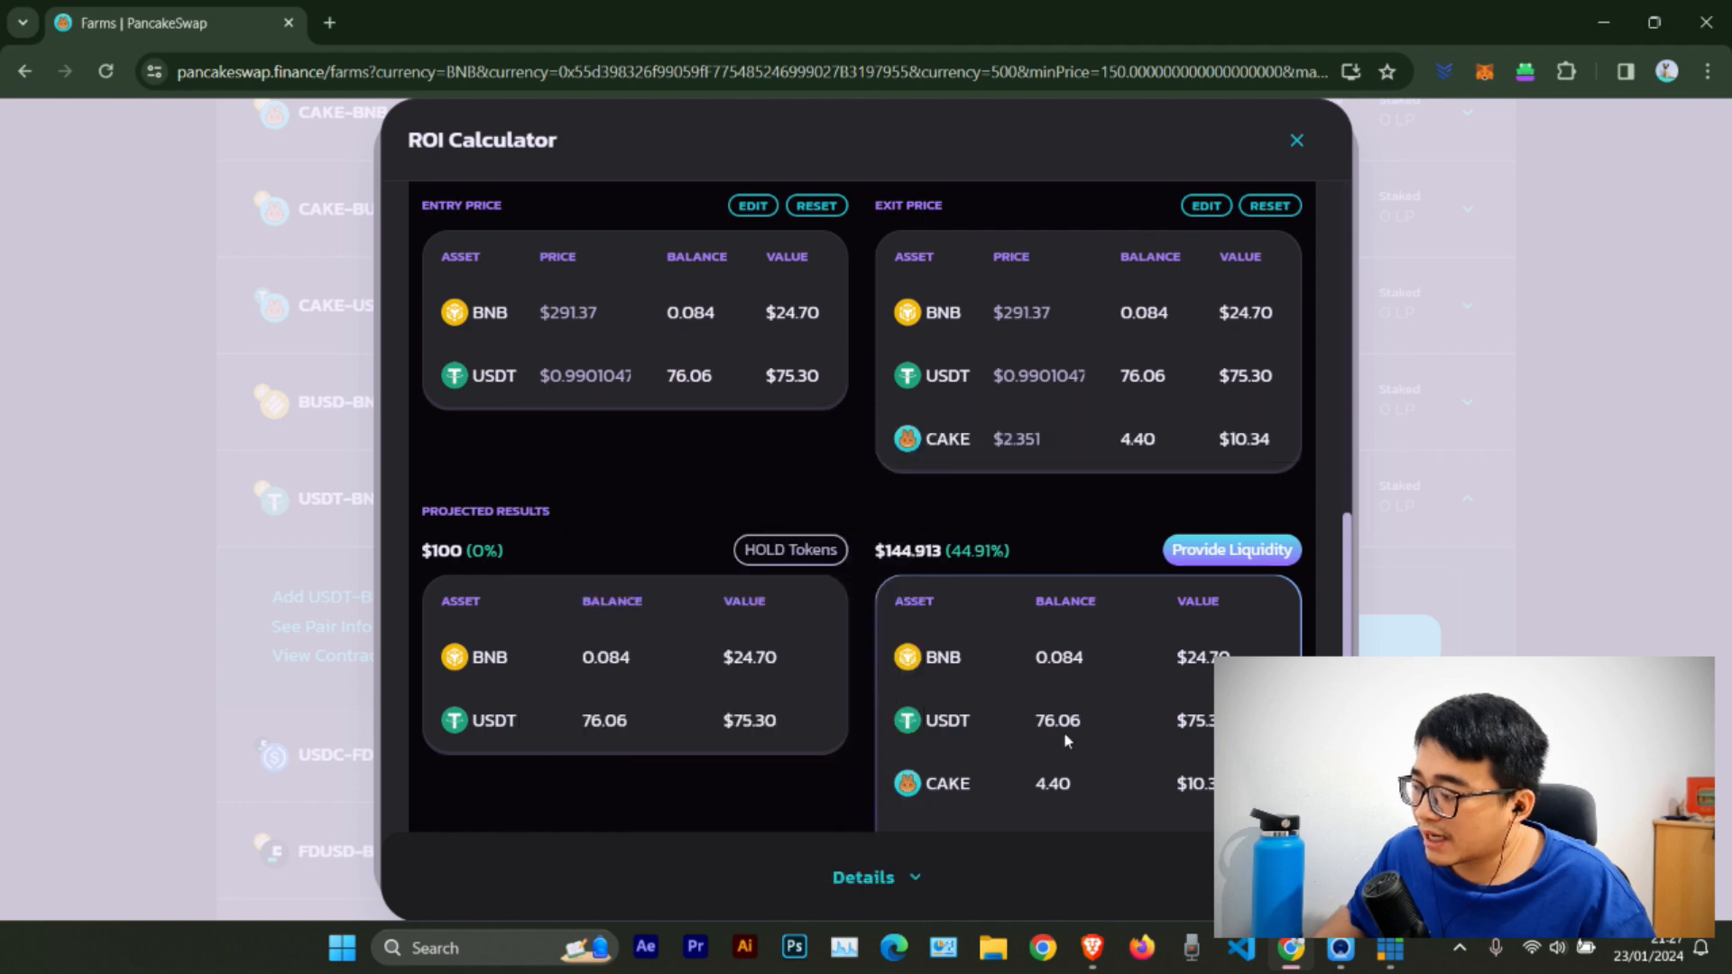
pyautogui.scroll(-1, 1085, 668)
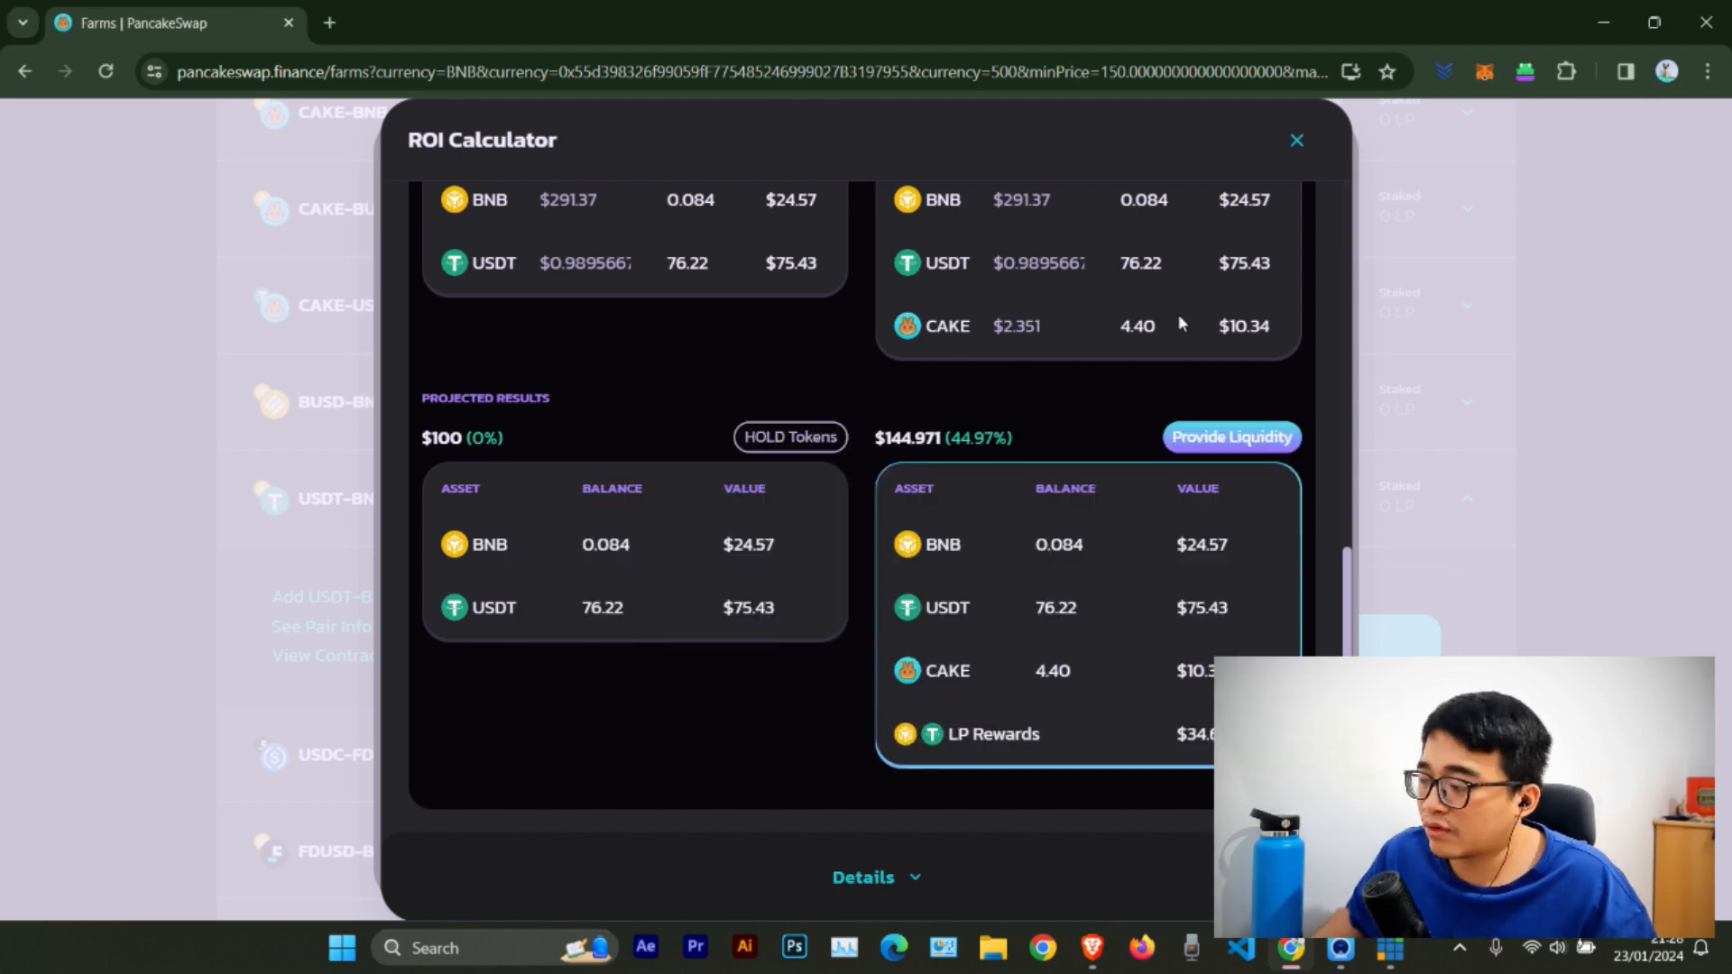
pyautogui.click(1297, 154)
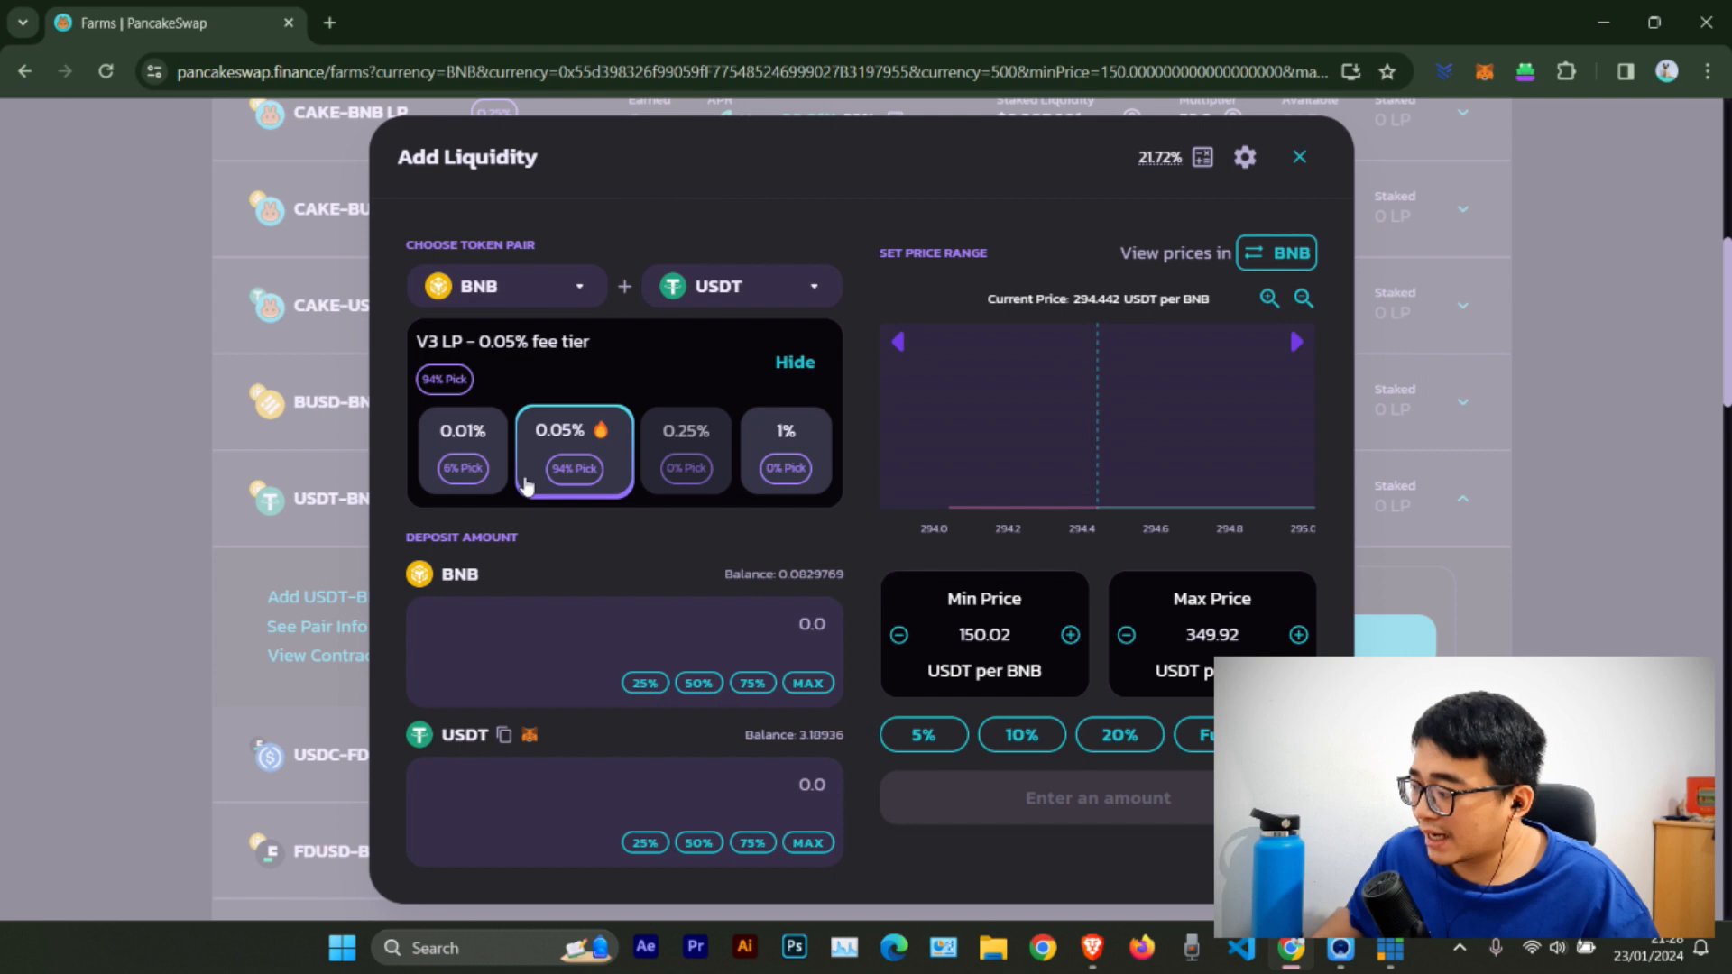
# Step: Set the BNB-USDT position to the full price range and accept the efficiency comparison notice
pyautogui.scroll(-3, 658, 452)
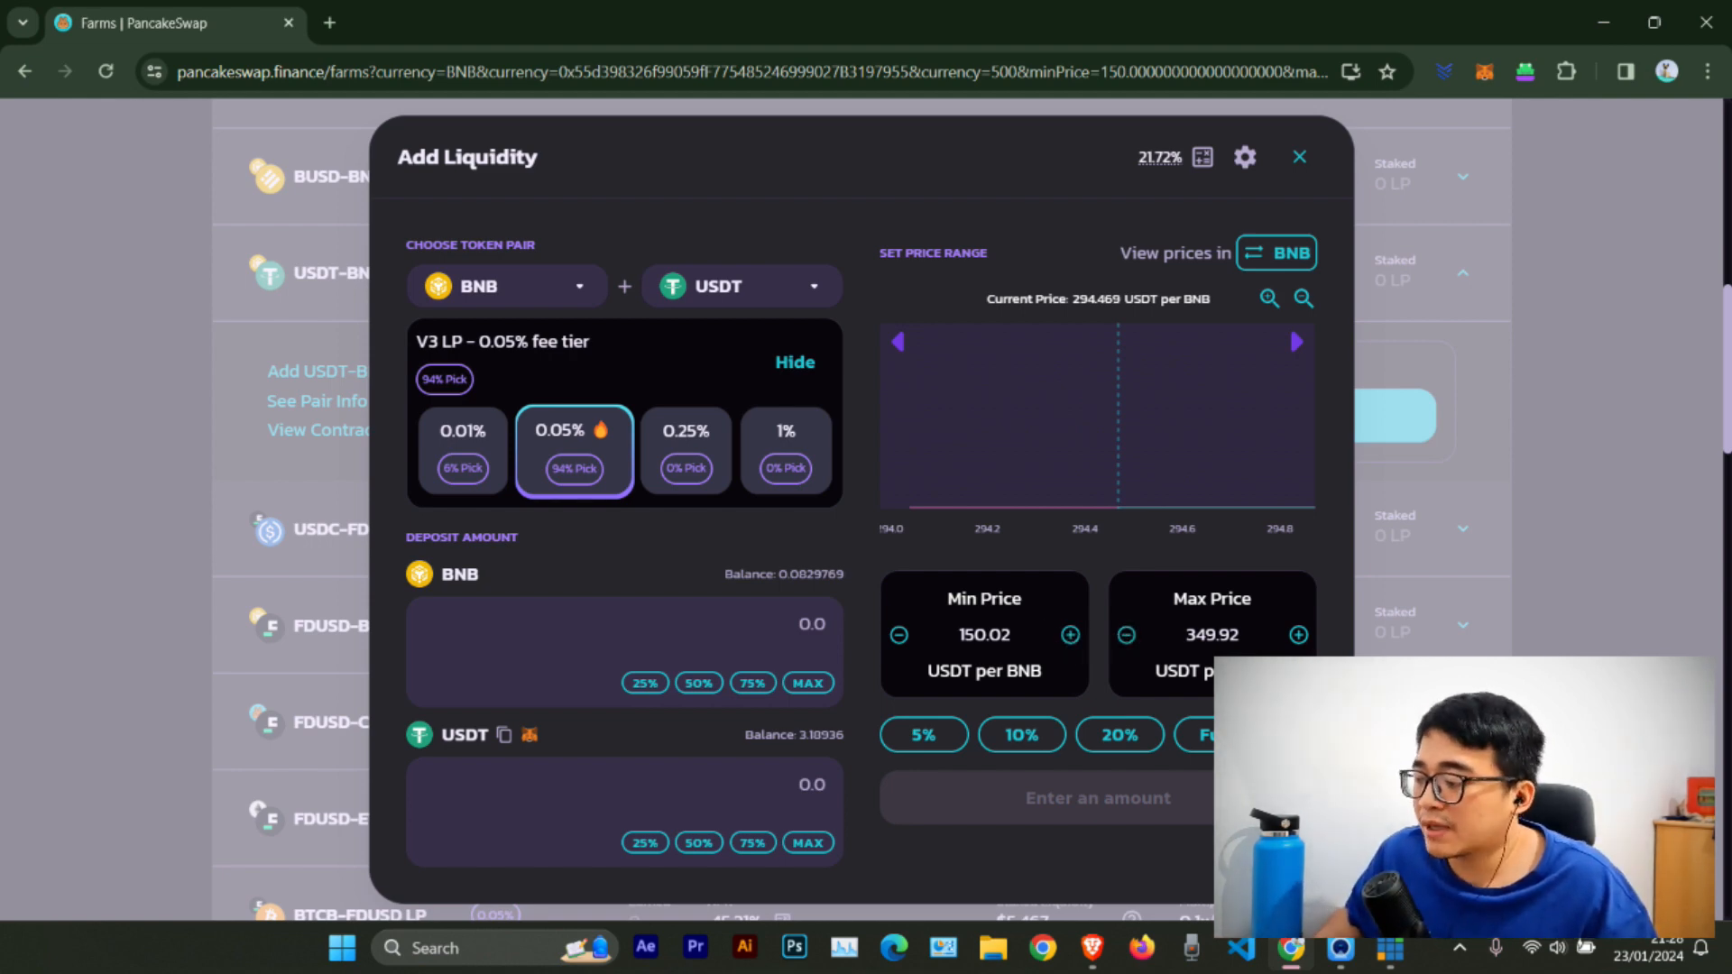
pyautogui.click(1200, 734)
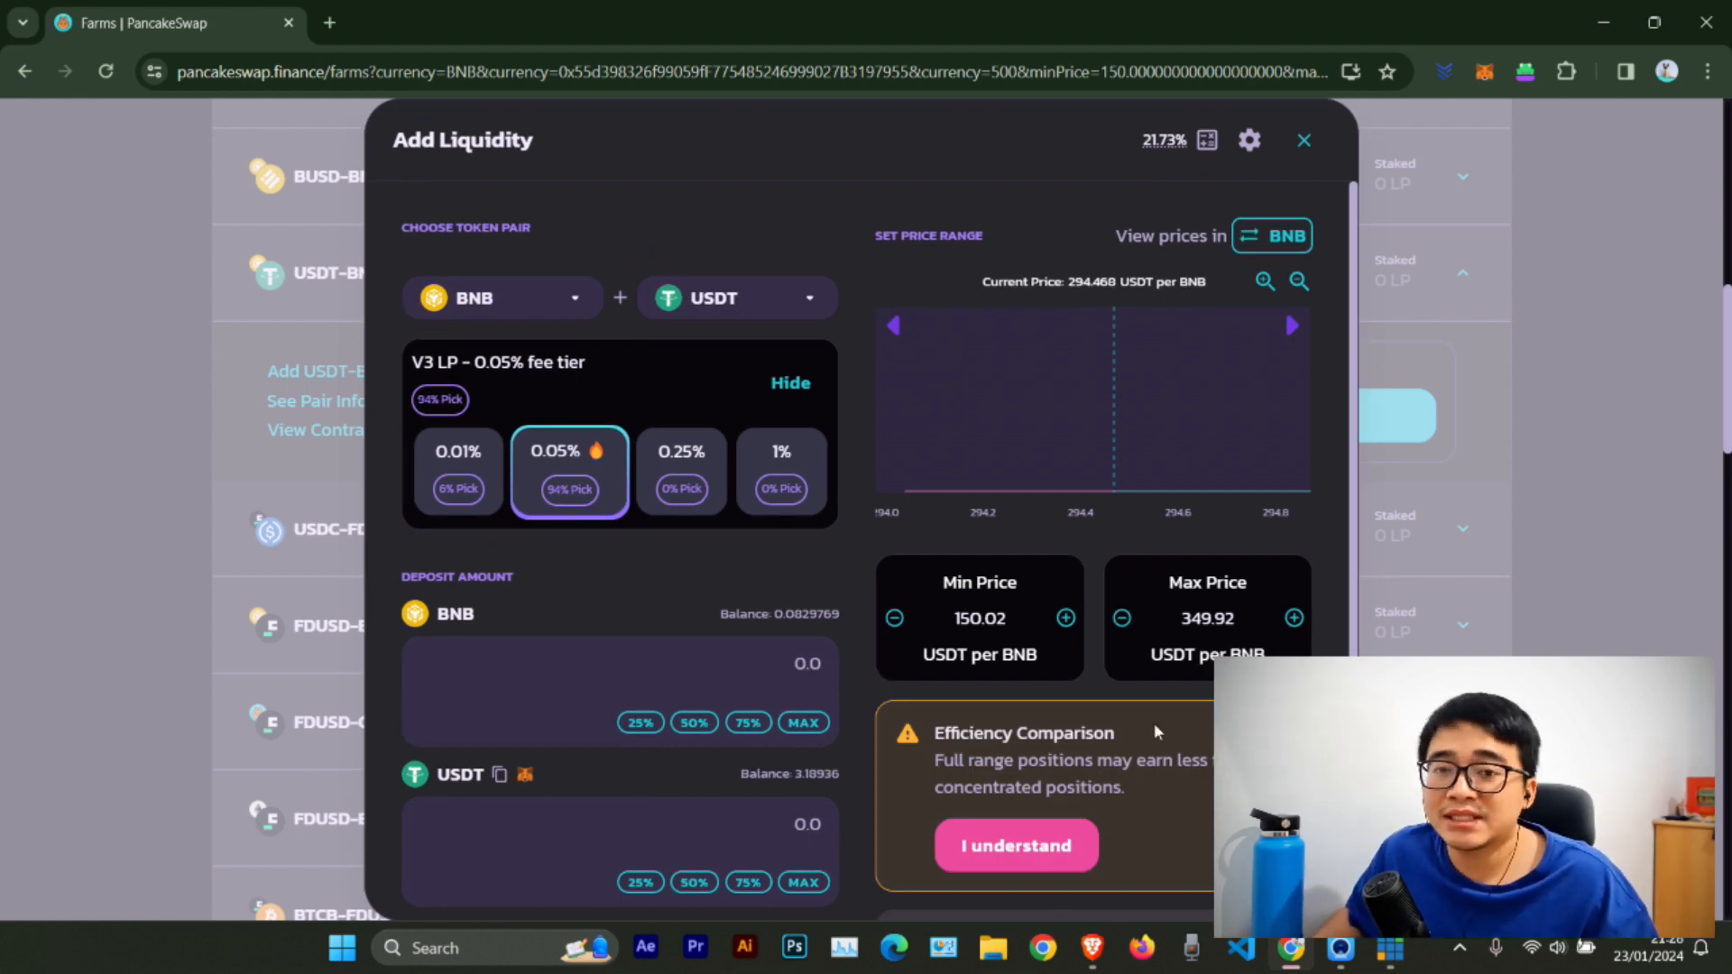
pyautogui.scroll(-1, 1155, 722)
pyautogui.click(1017, 765)
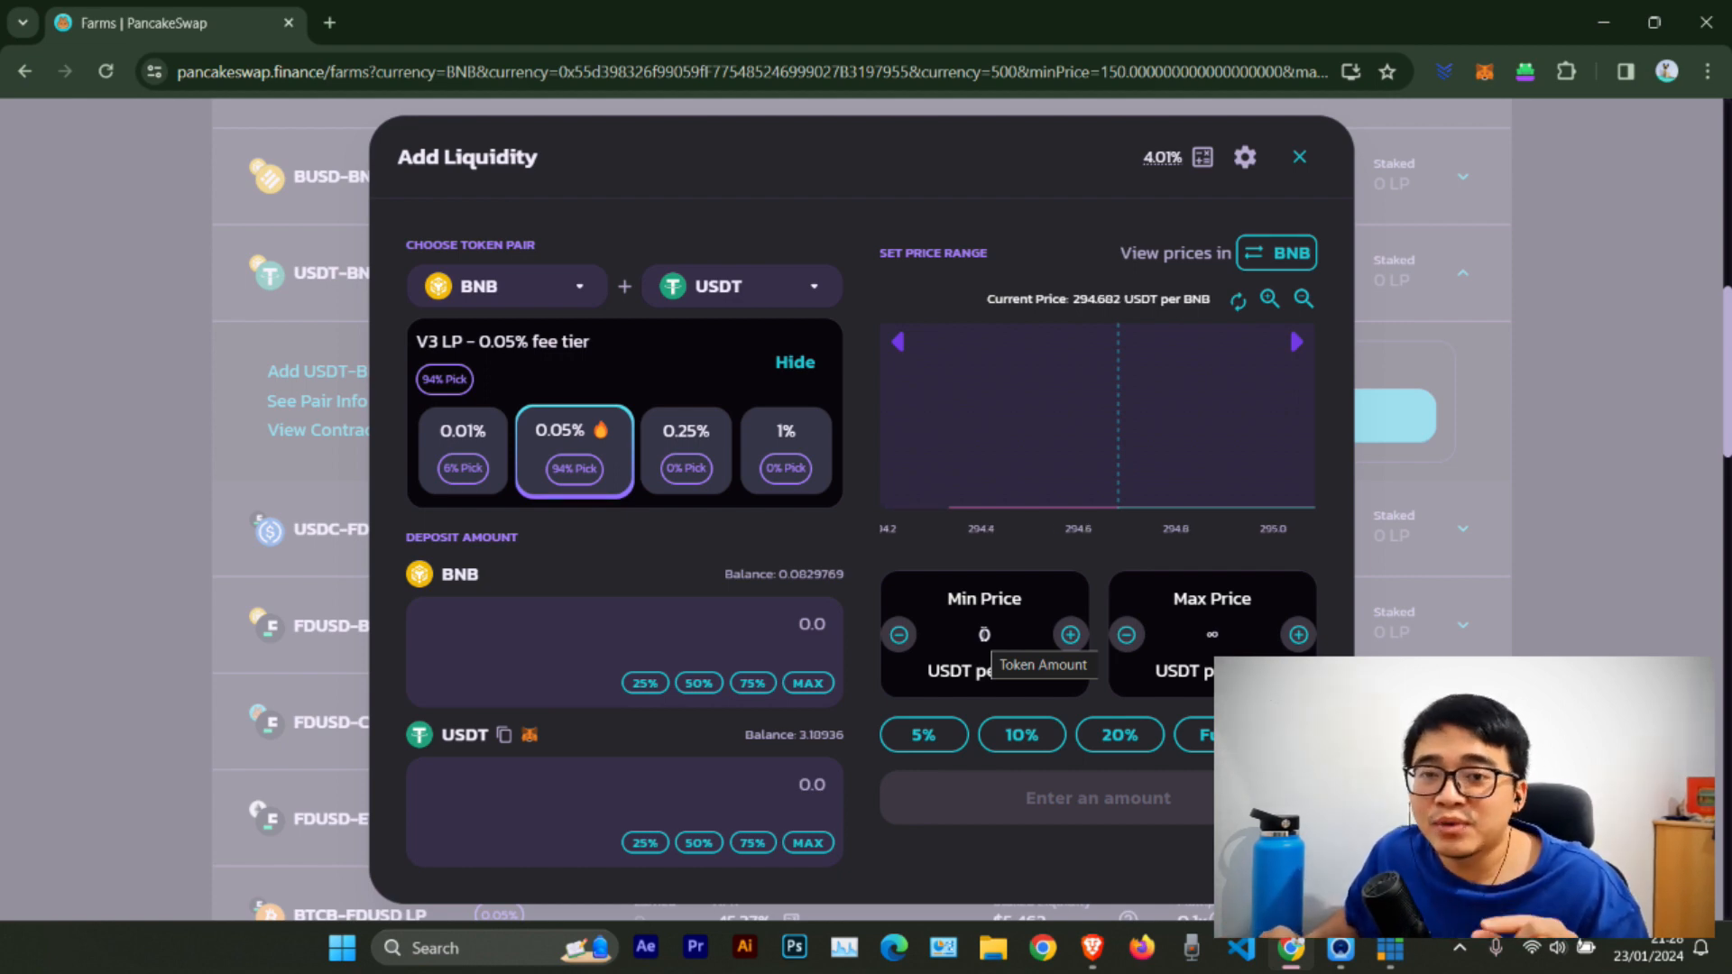
pyautogui.doubleClick(1024, 640)
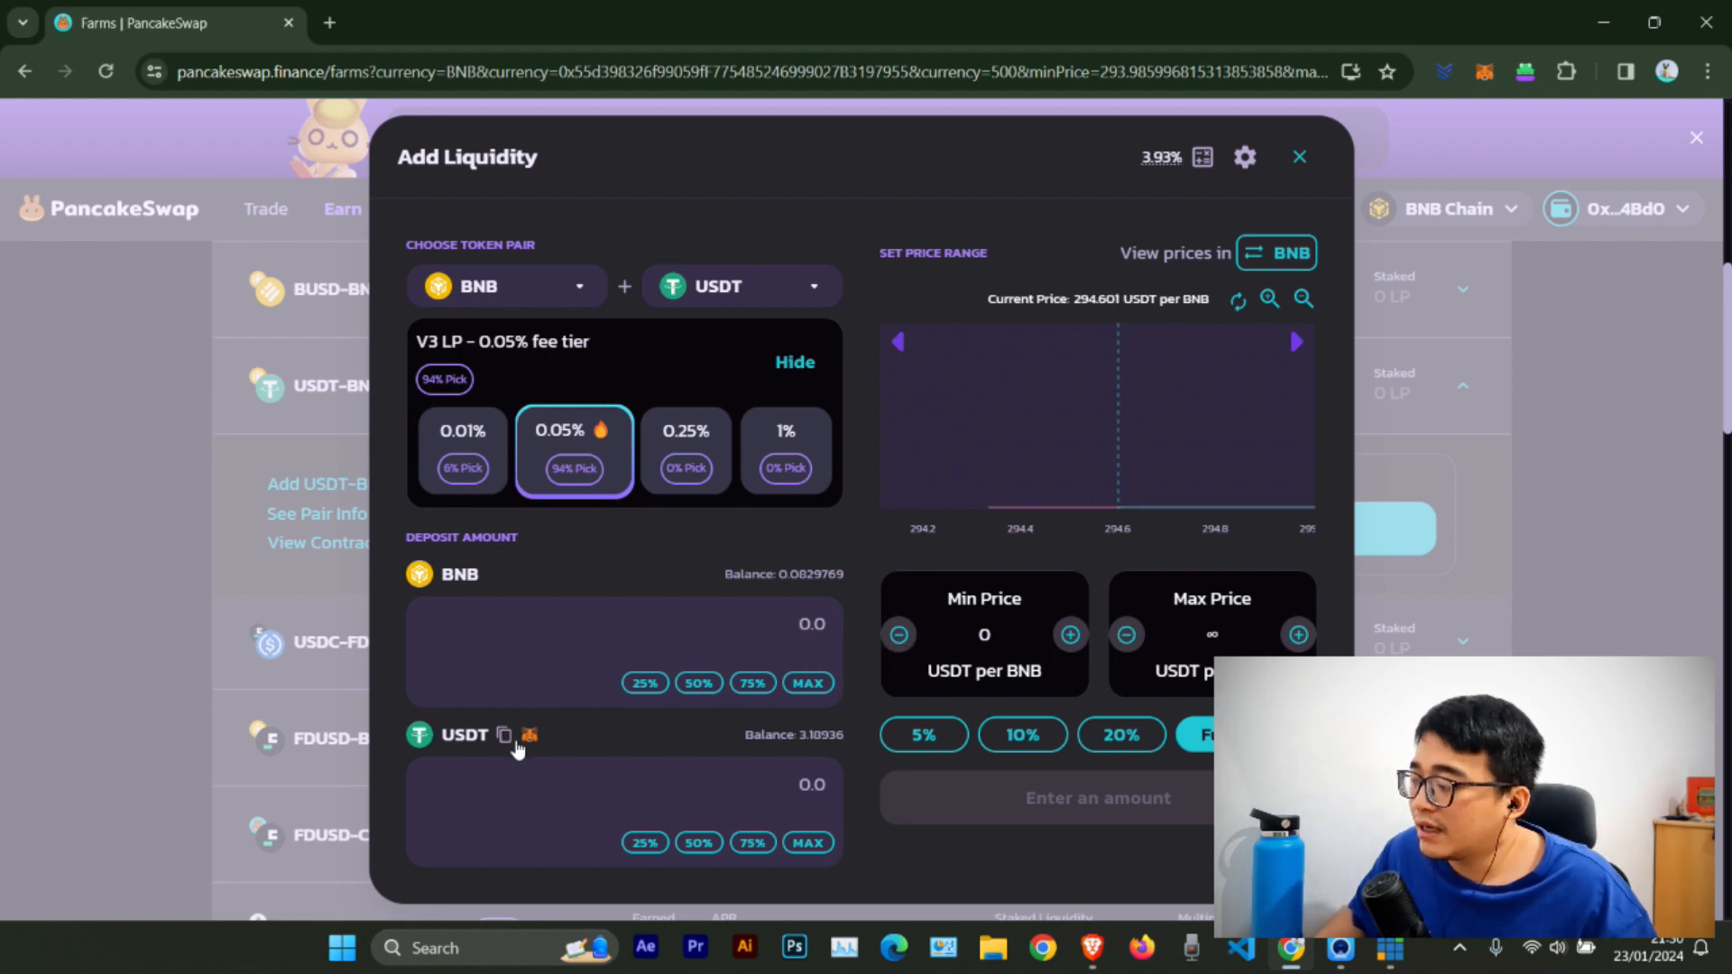
# Step: Use the maximum USDT balance as the deposit amount and request USDT spending approval from the MetaMask wallet
pyautogui.click(809, 844)
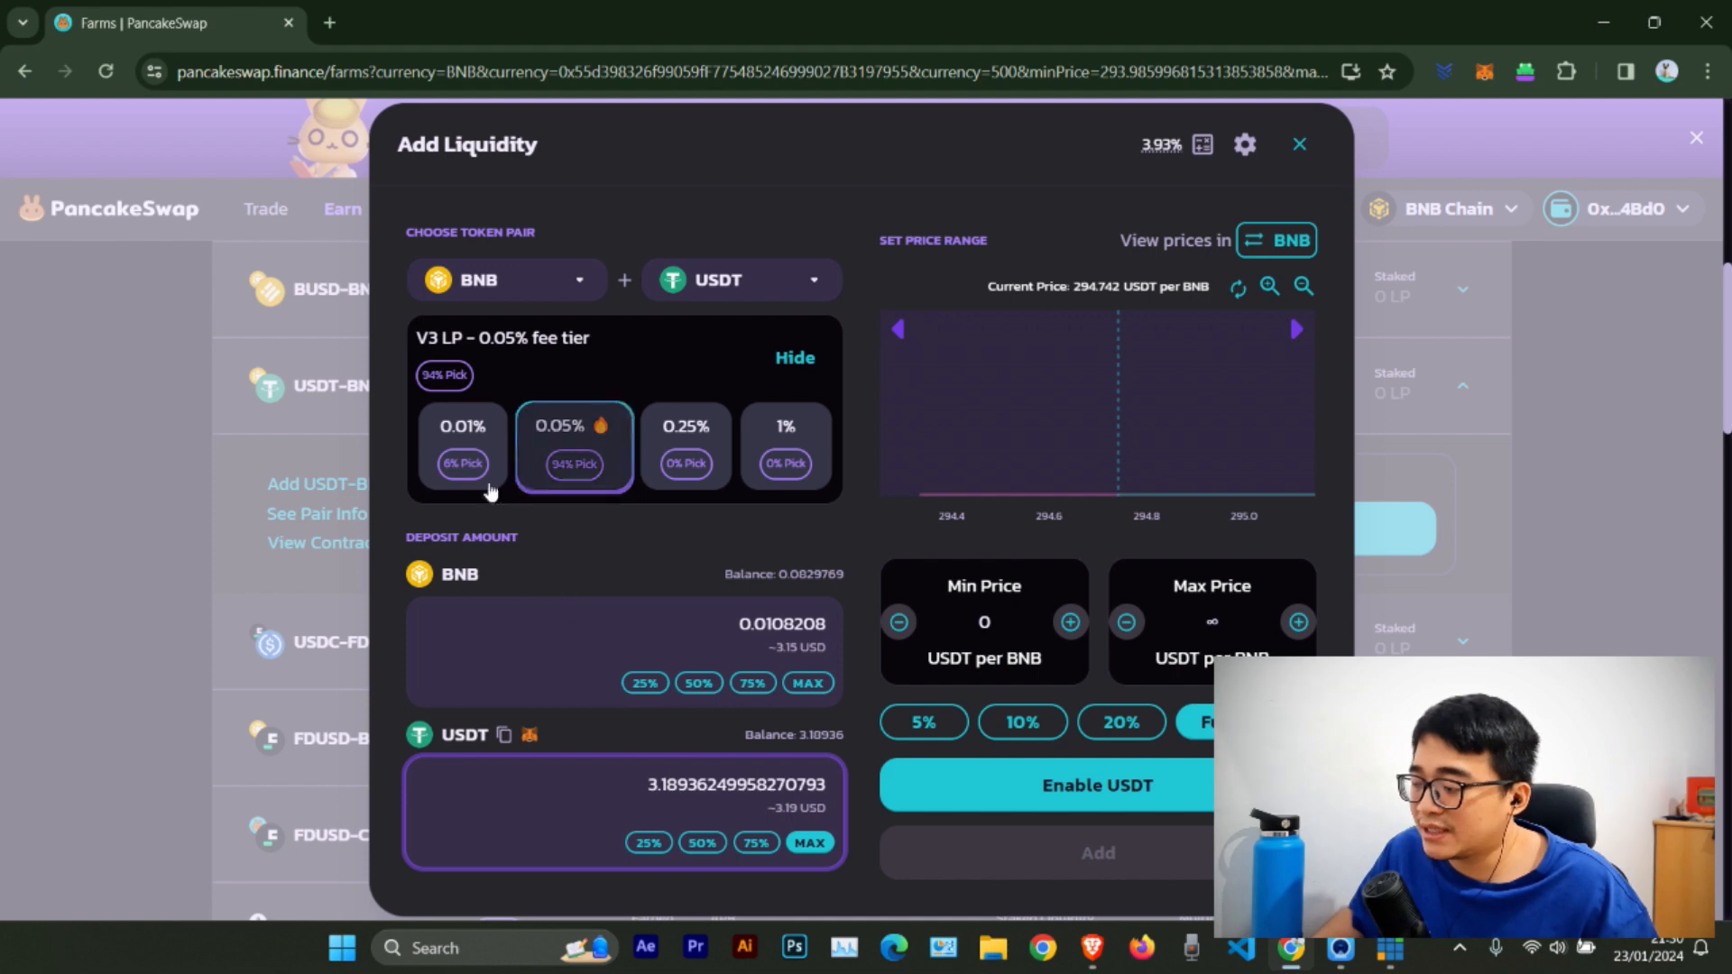
pyautogui.click(1100, 792)
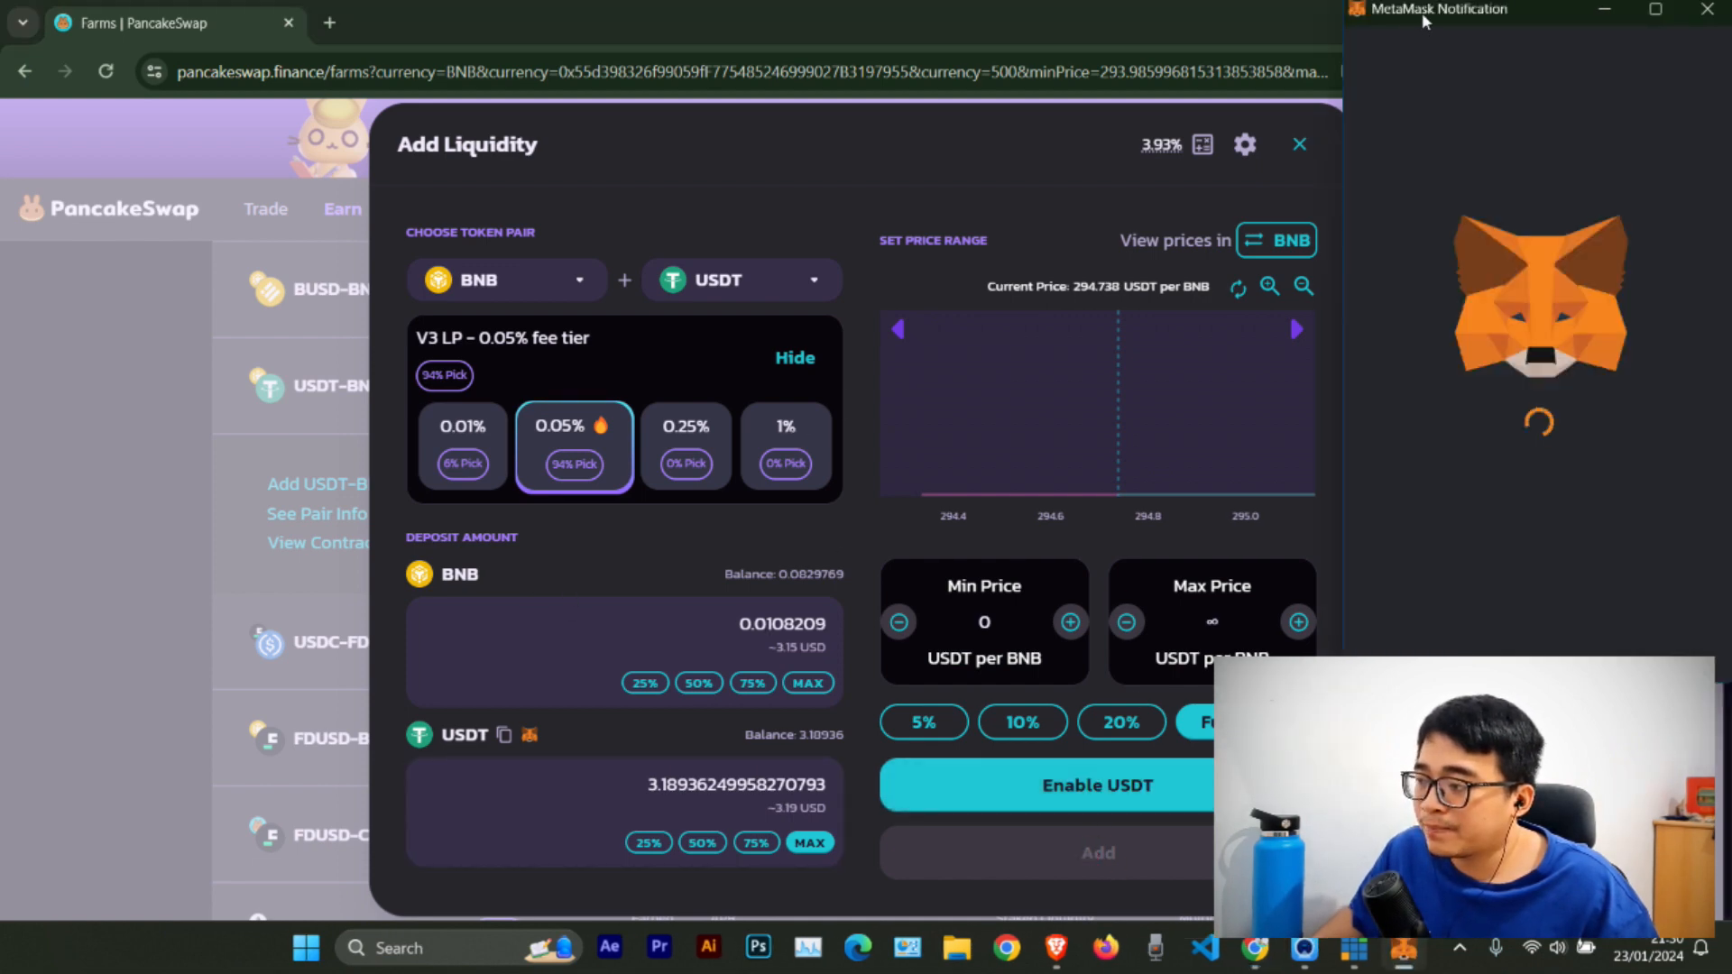
pyautogui.moveTo(1422, 12); pyautogui.dragTo(1398, 31)
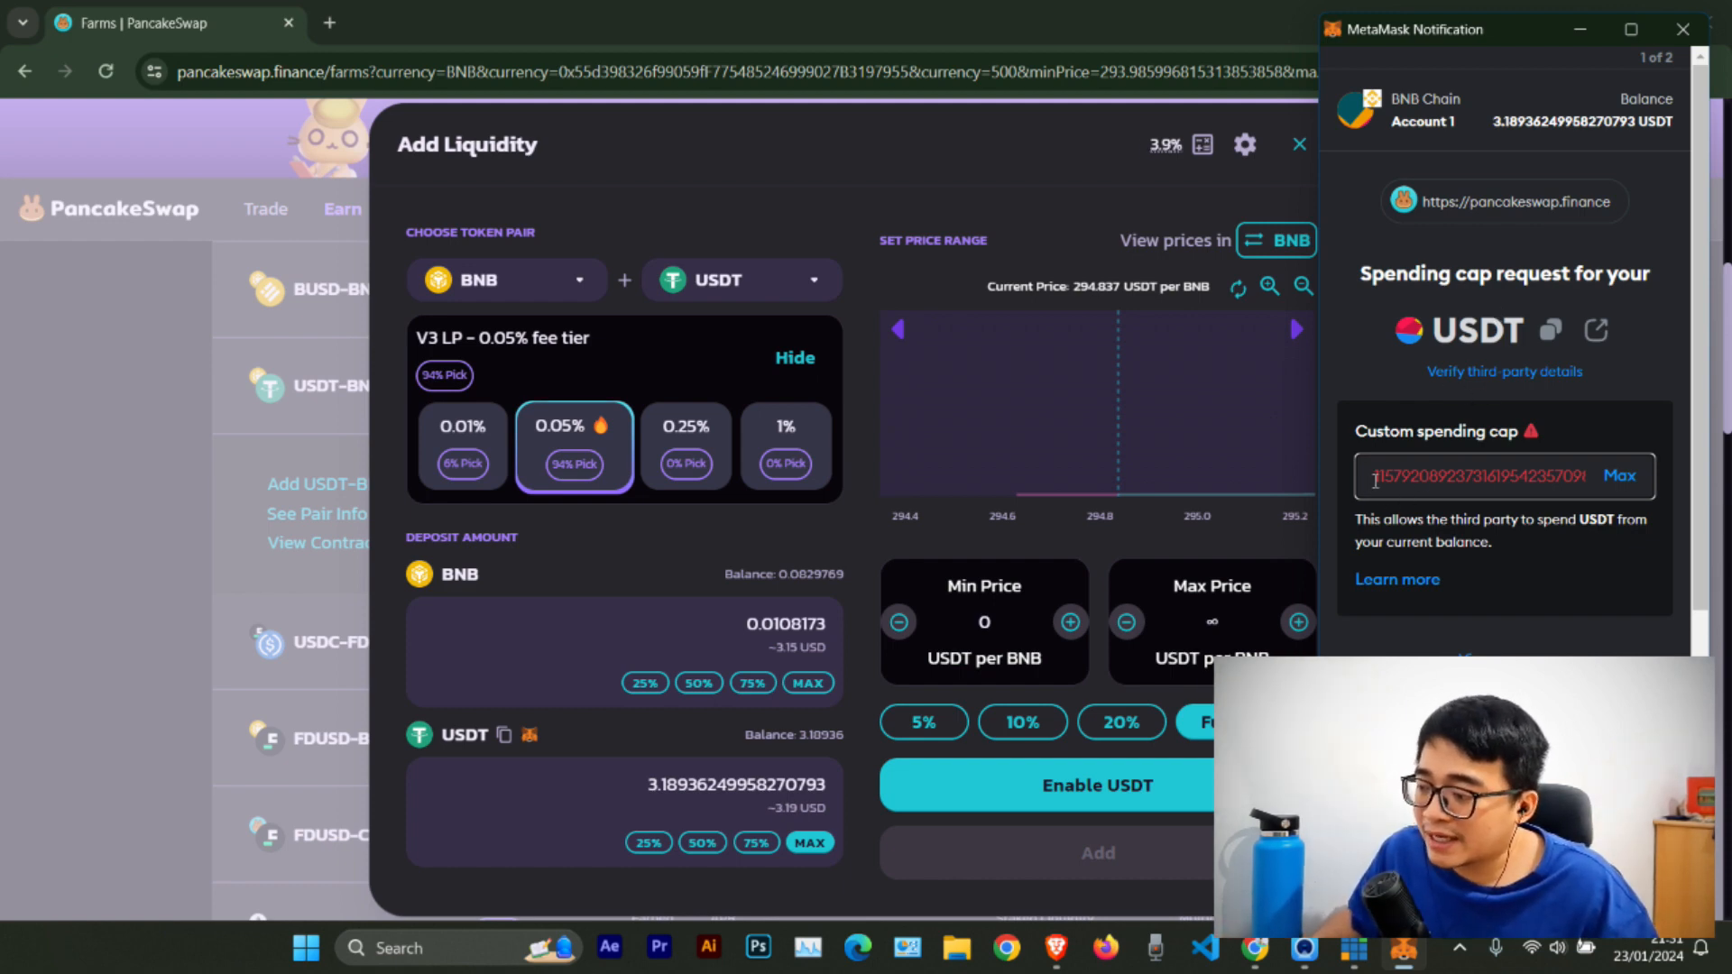
# Step: Set the custom USDT spending cap to the wallet's maximum balance
pyautogui.moveTo(1376, 480); pyautogui.dragTo(1480, 484)
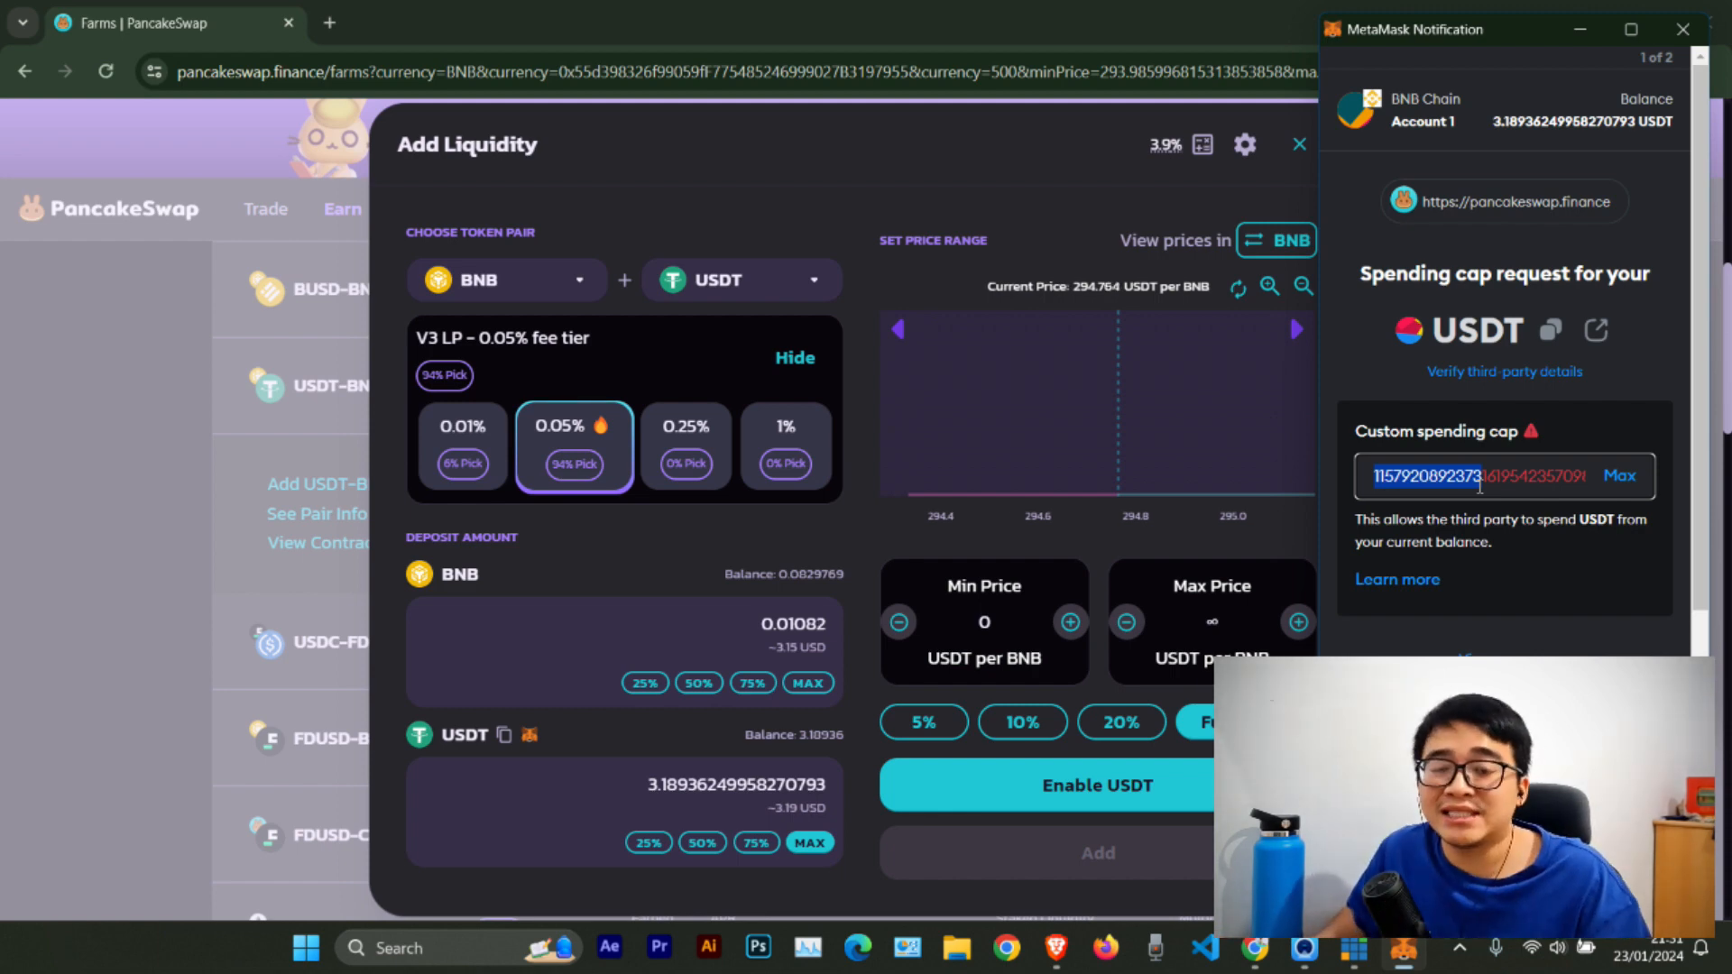
pyautogui.click(1479, 488)
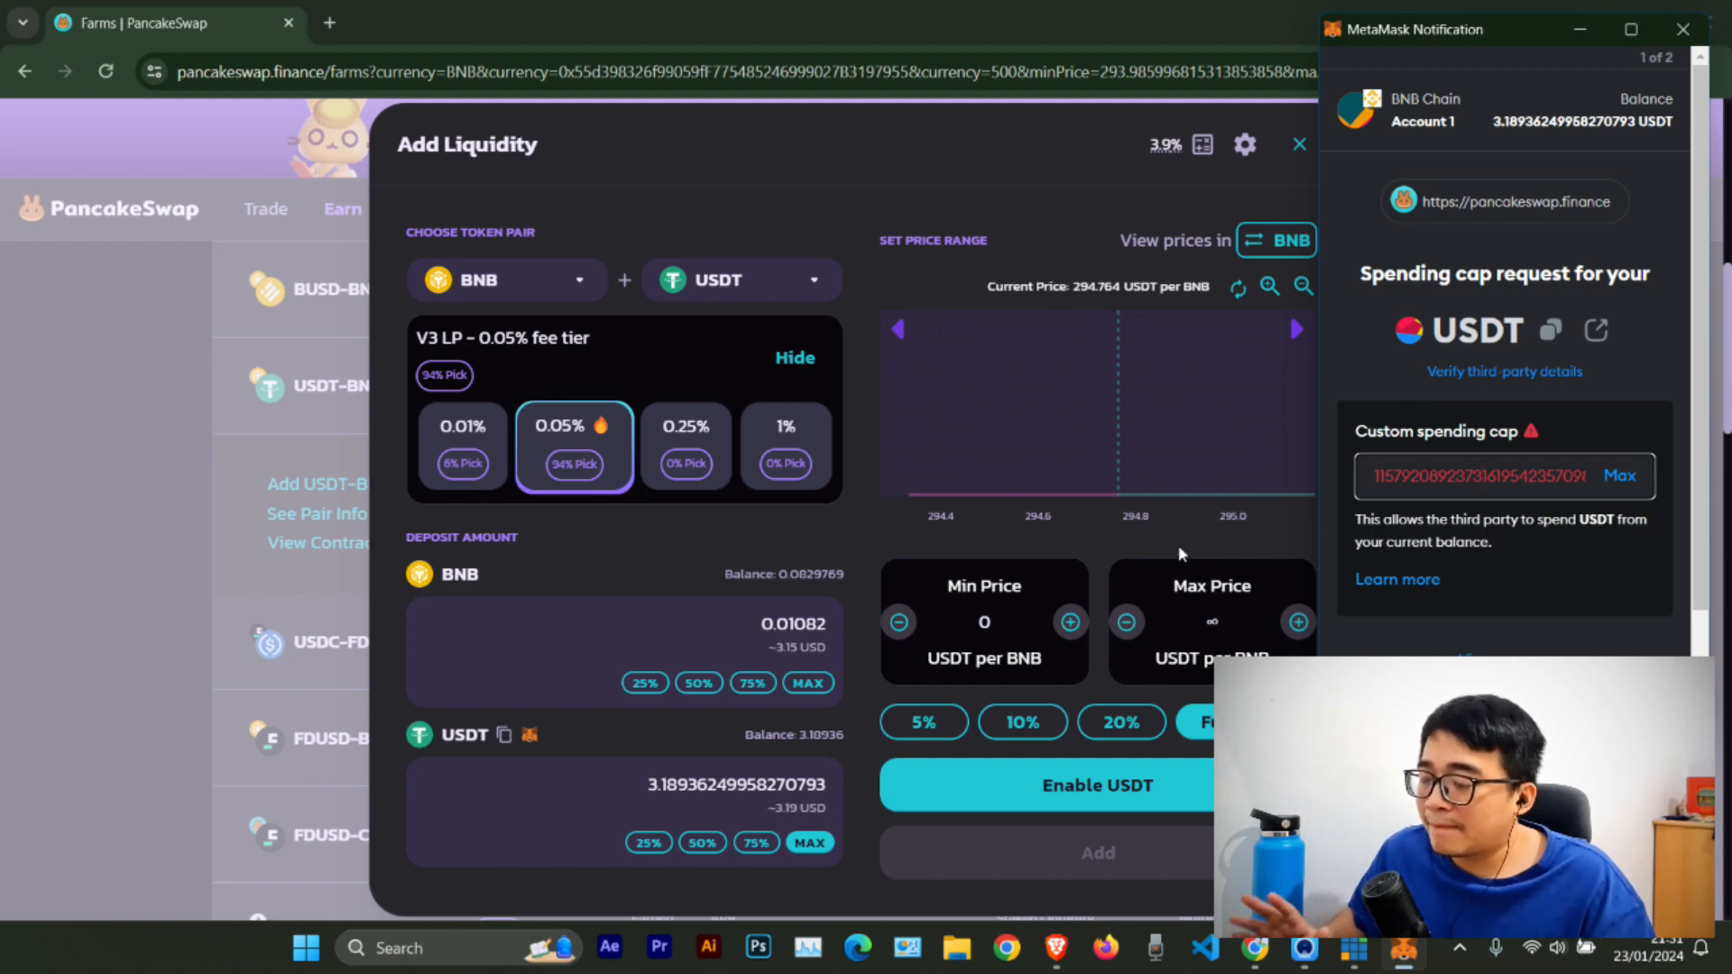
pyautogui.click(1619, 475)
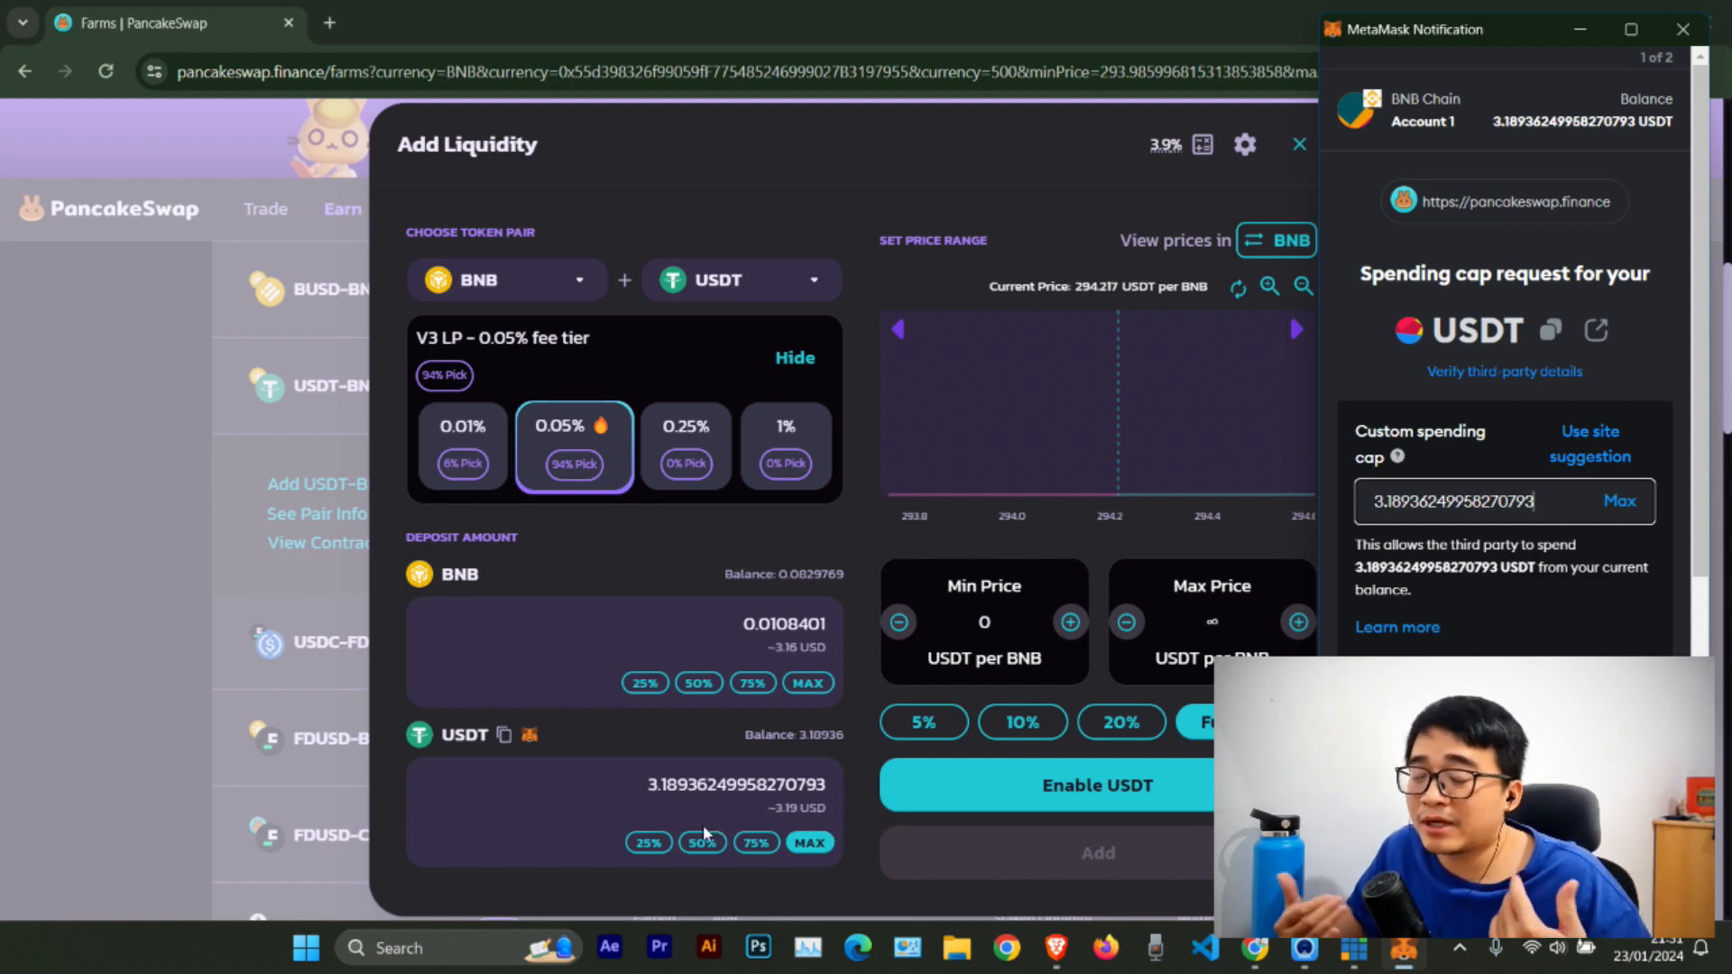
# Step: Set the custom spending cap in the wallet's approval request to 3 USDT
pyautogui.hotkey('ctrl', 'a')
pyautogui.press('BackSpace')
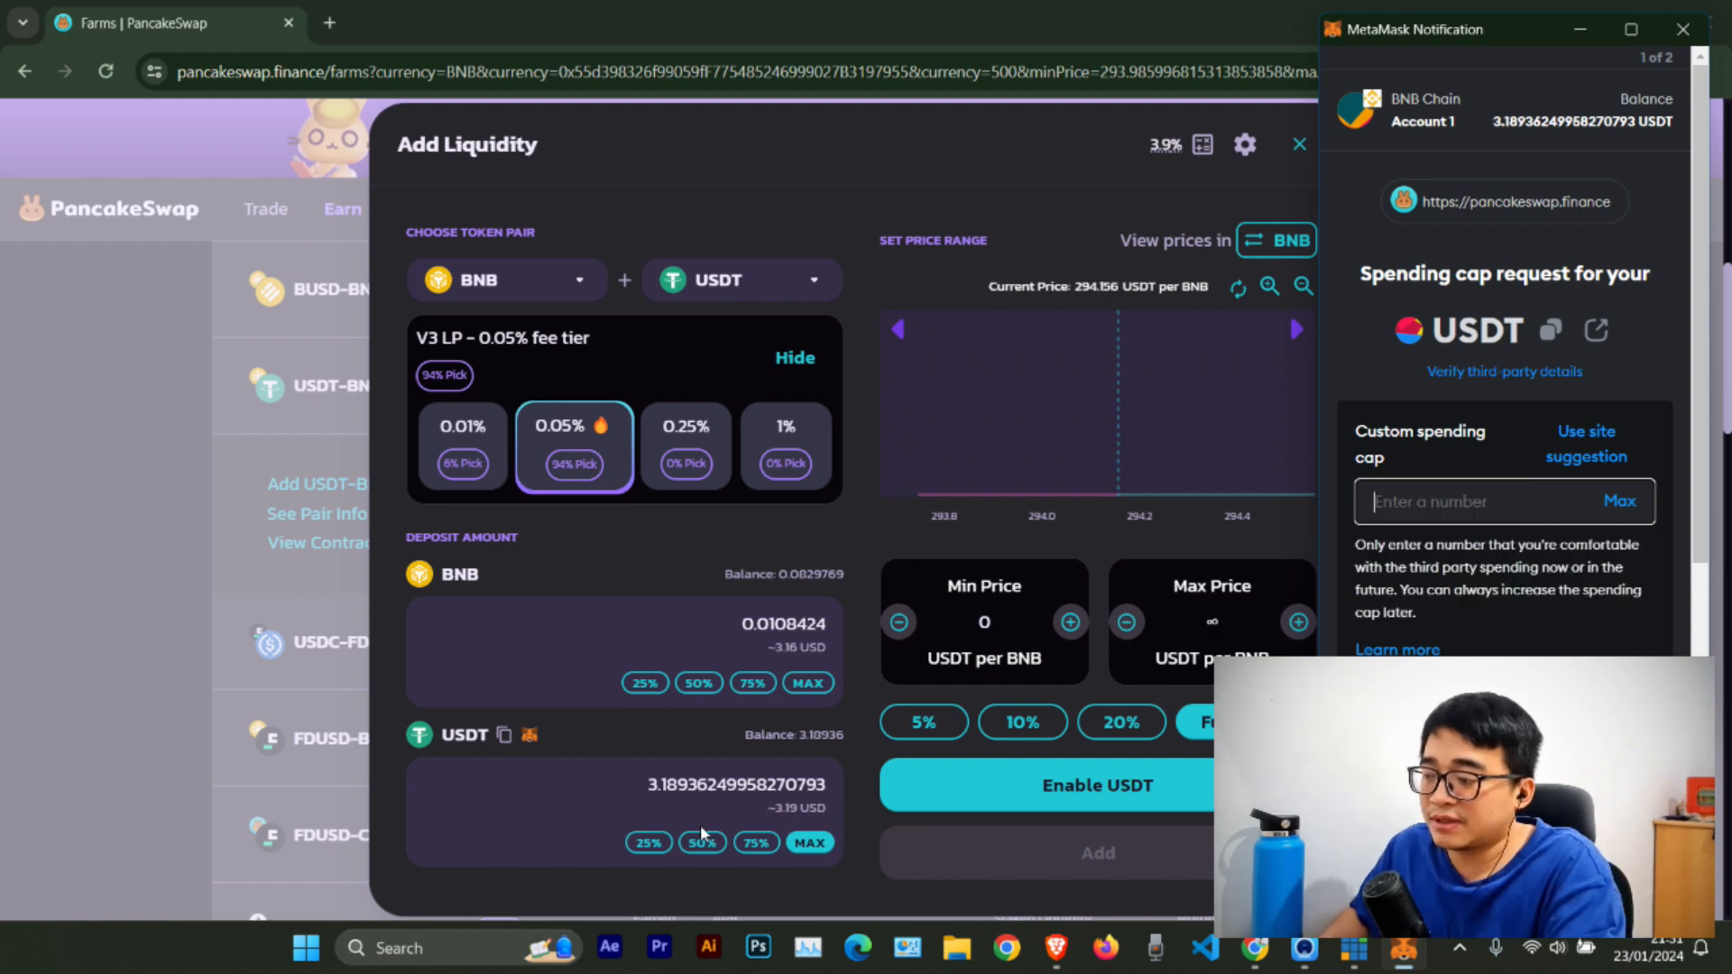
pyautogui.write('3')
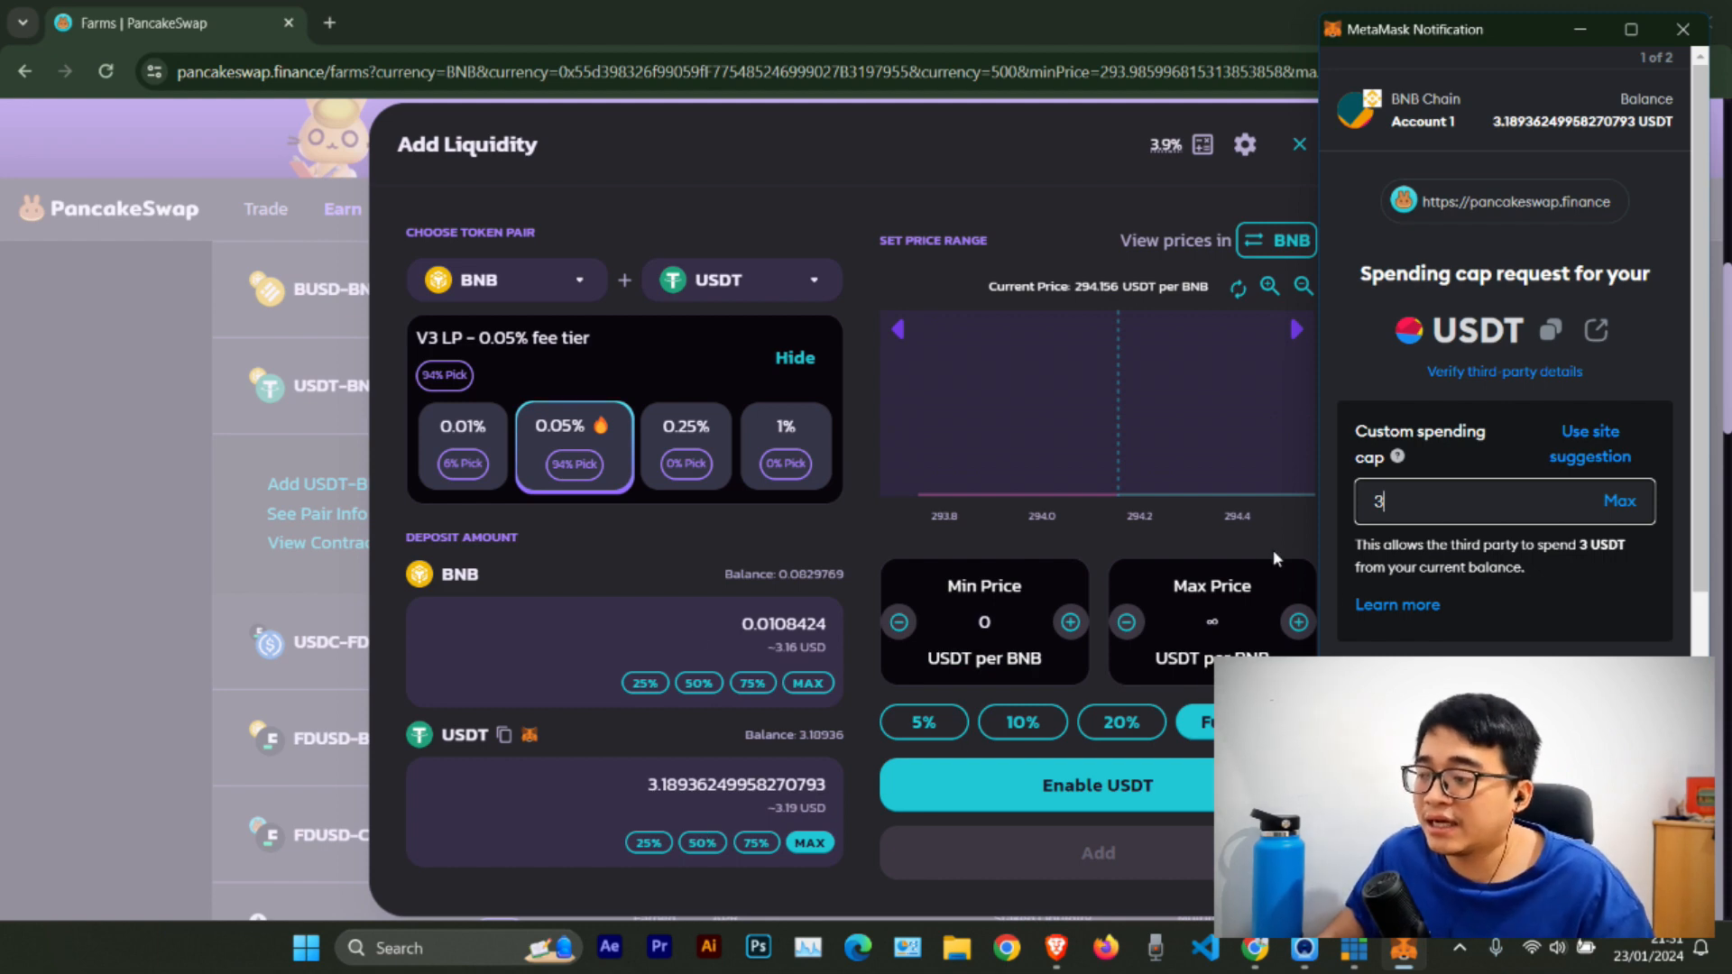
pyautogui.scroll(-1, 1440, 388)
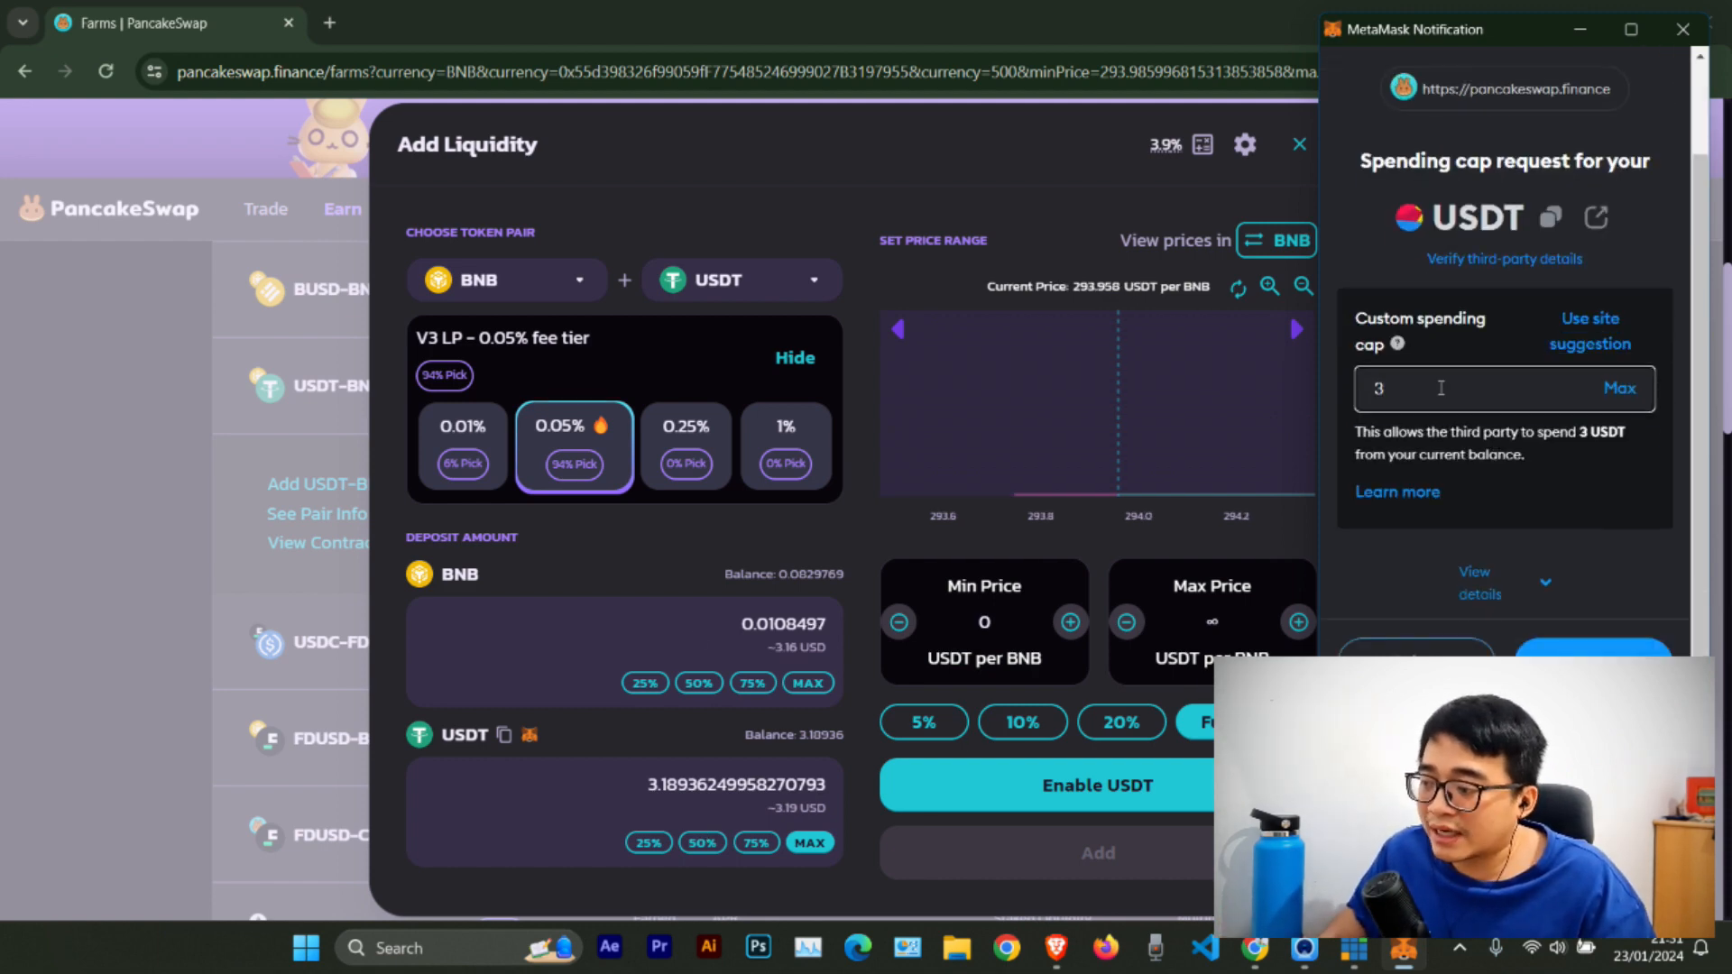
# Step: Reject the wallet's 3 USDT spending request and request USDT spending approval again
pyautogui.click(1426, 648)
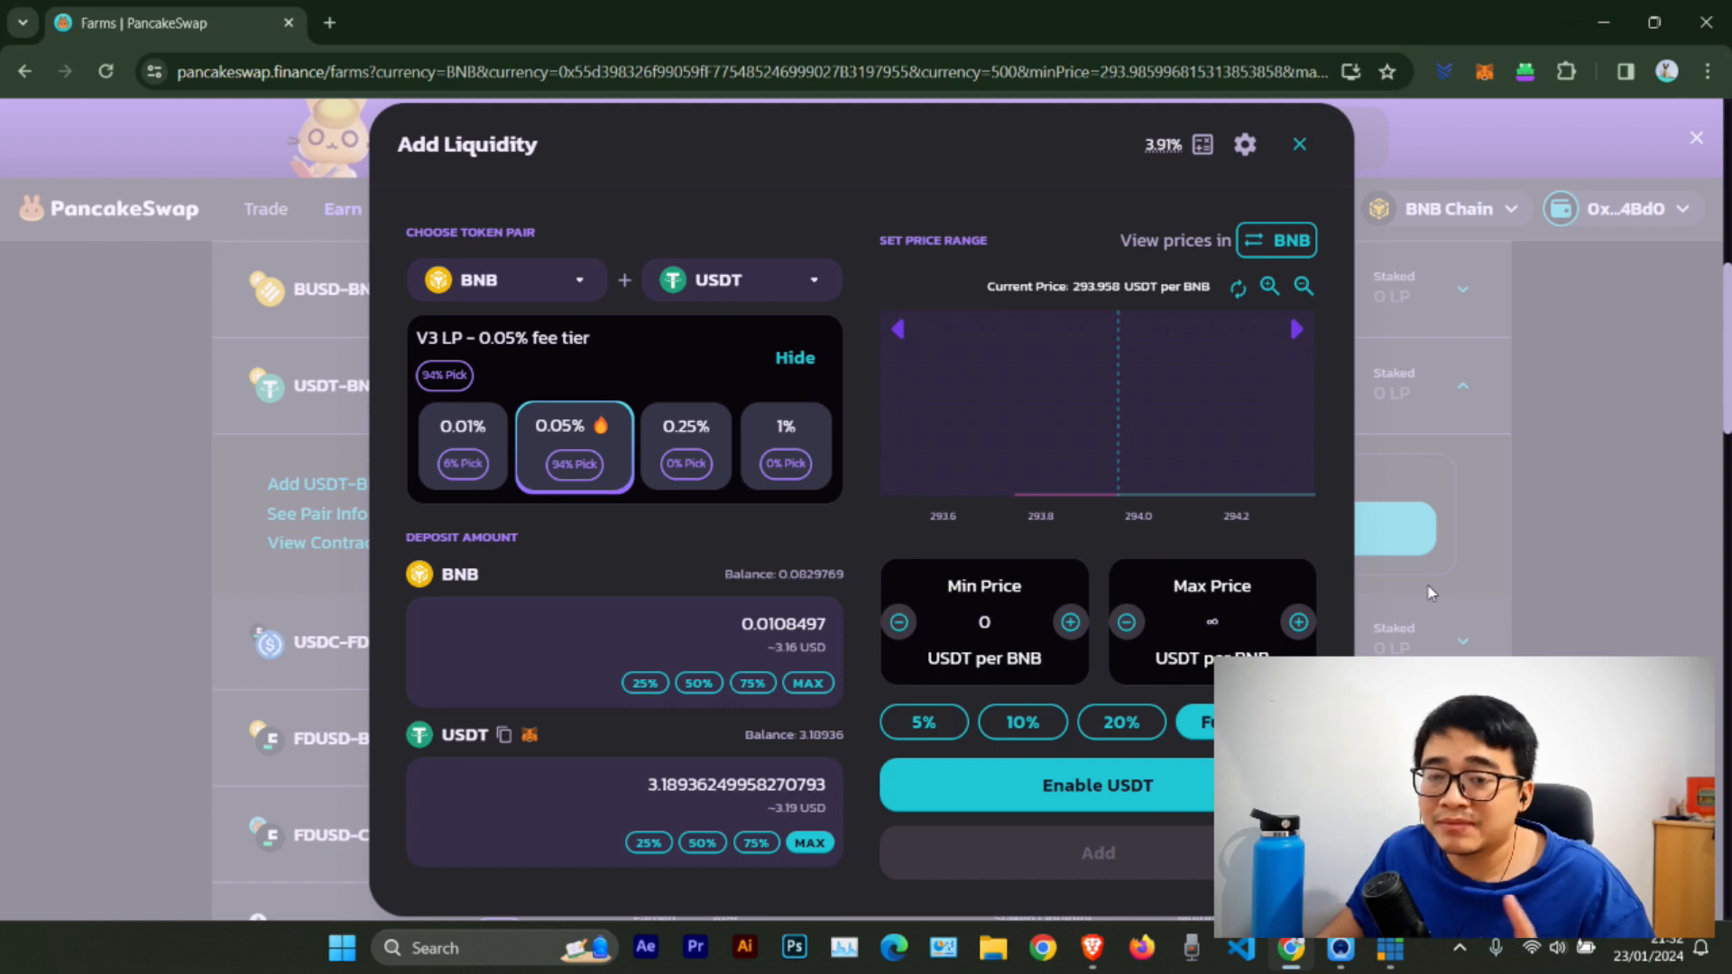
pyautogui.click(1199, 791)
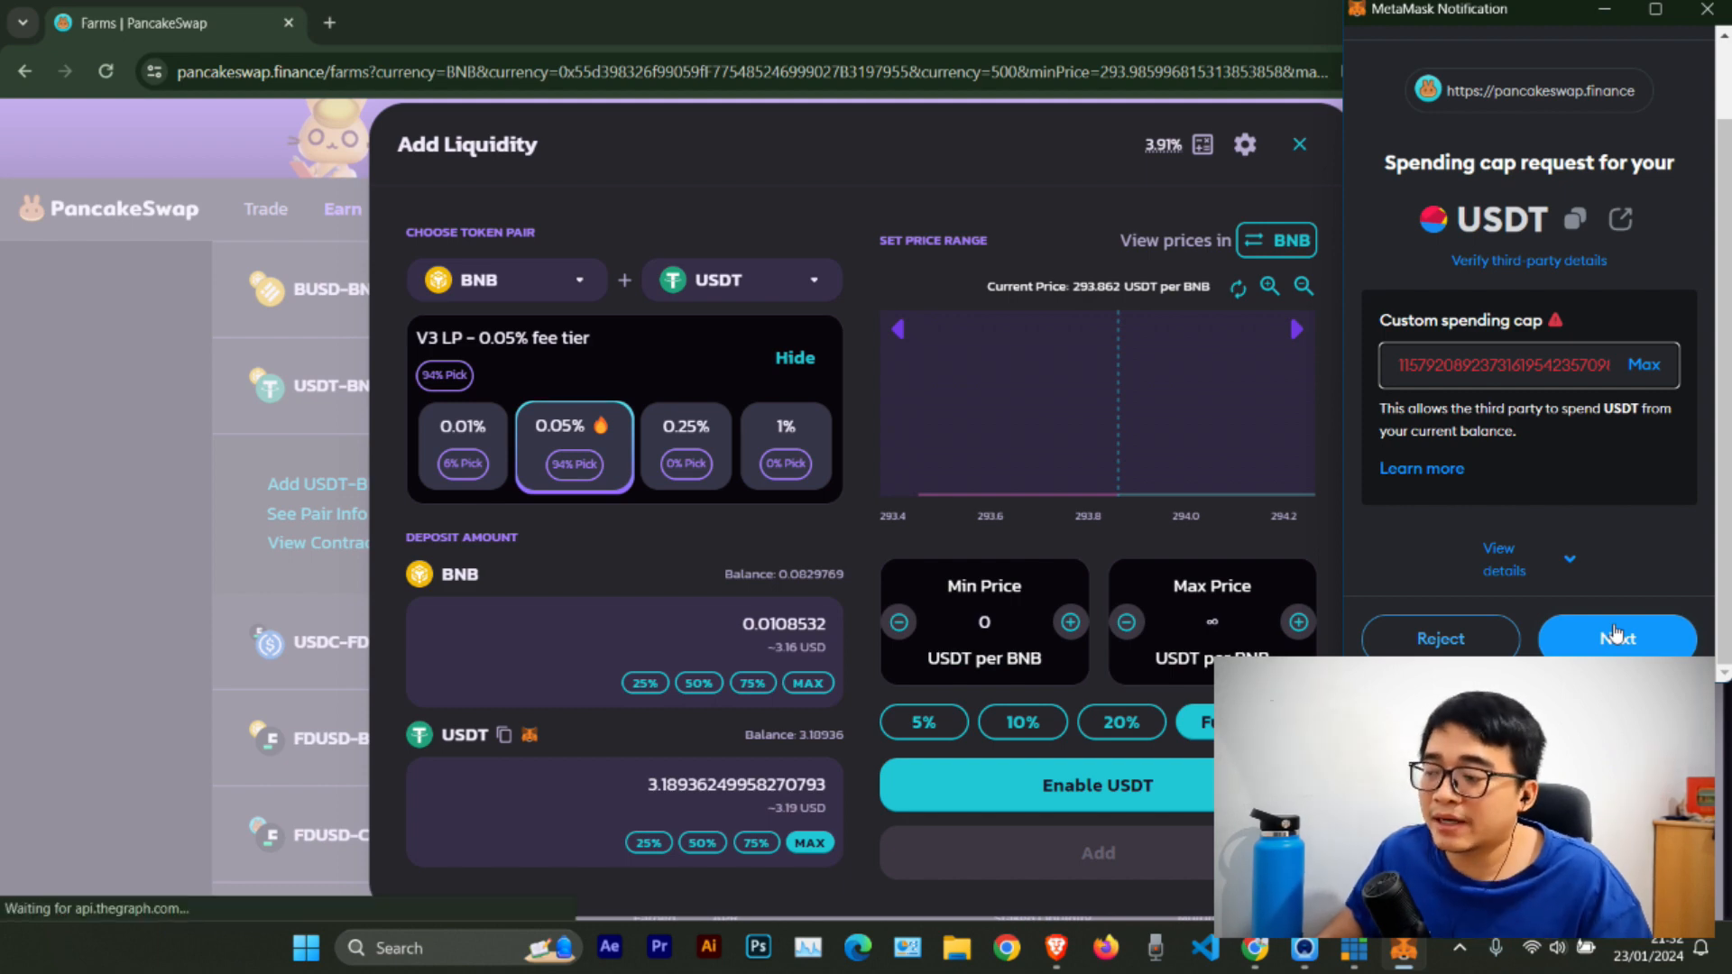
# Step: Replace the suggested USDT spending cap with the wallet's maximum balance and approve the spending request
pyautogui.doubleClick(1546, 364)
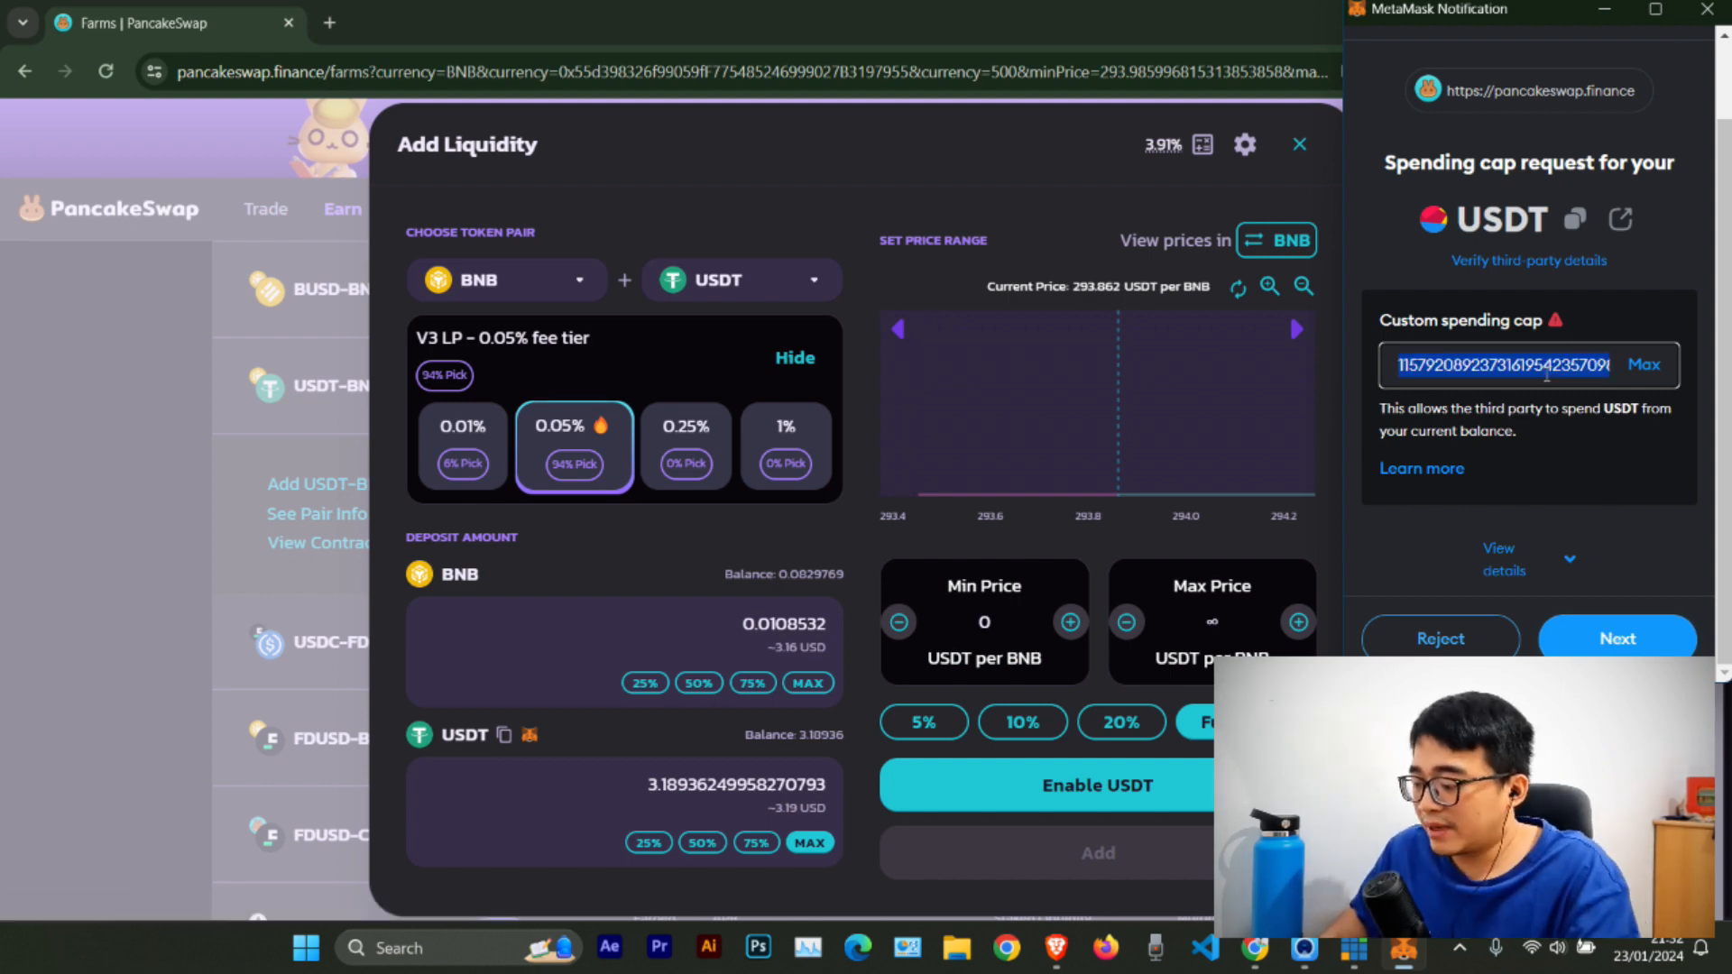
pyautogui.press('BackSpace')
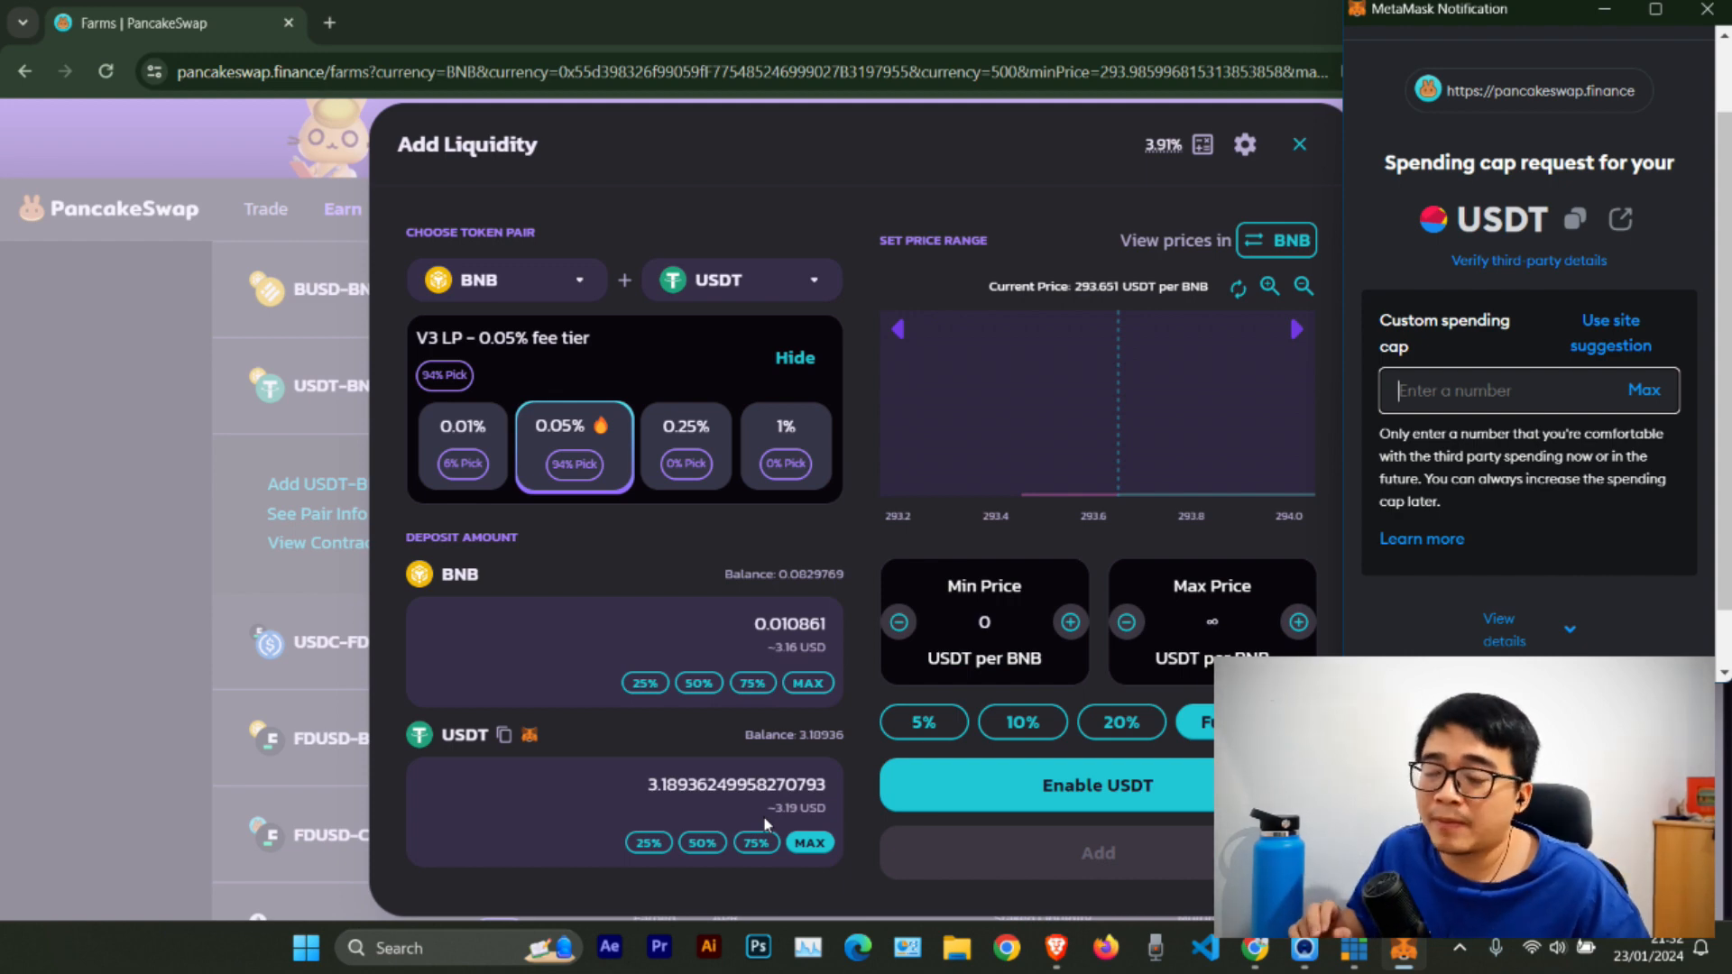
pyautogui.click(1644, 390)
pyautogui.scroll(-1, 1624, 541)
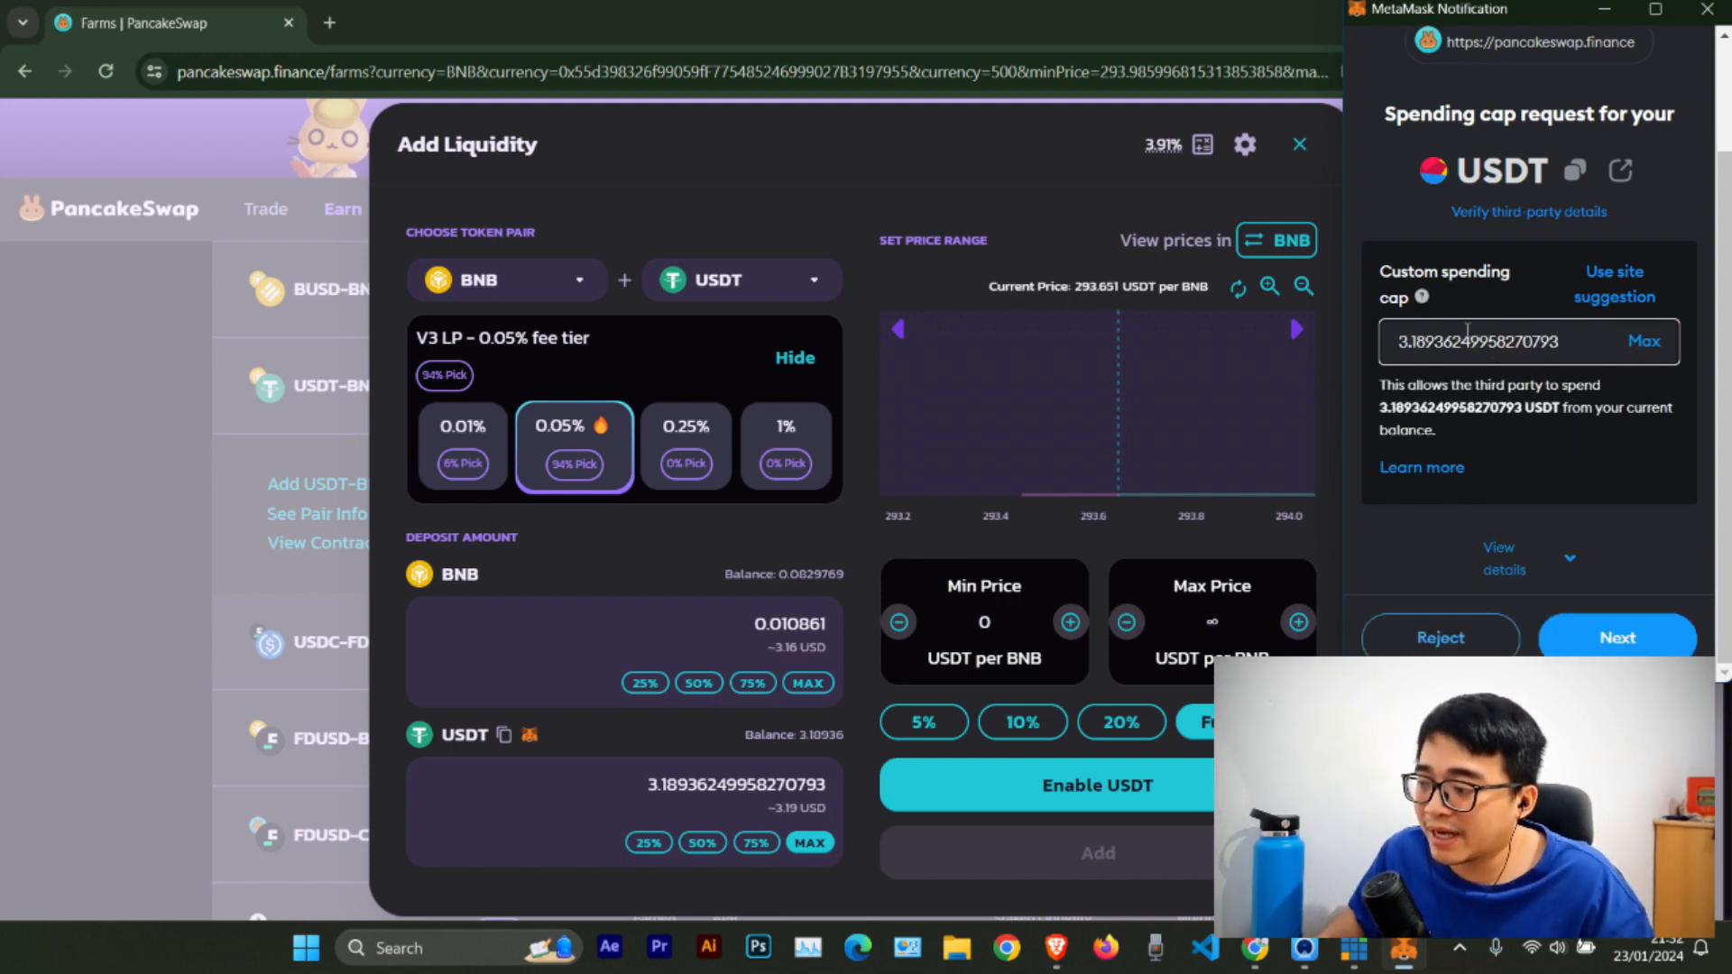
pyautogui.click(1642, 637)
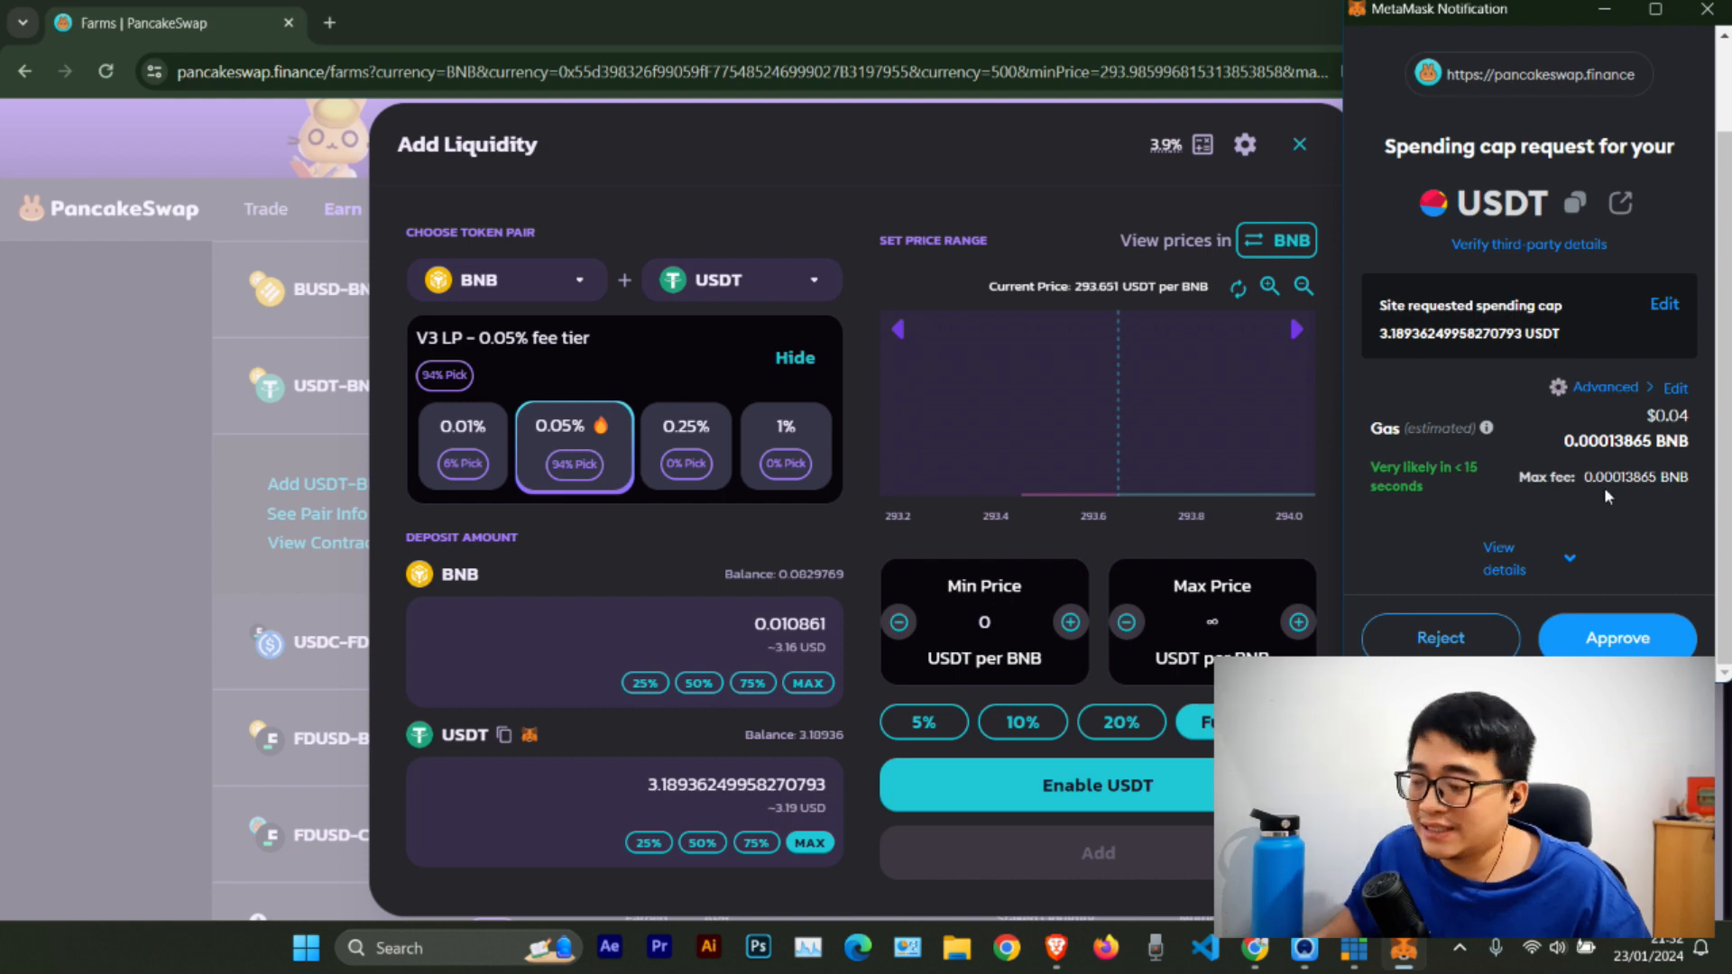
pyautogui.click(1618, 639)
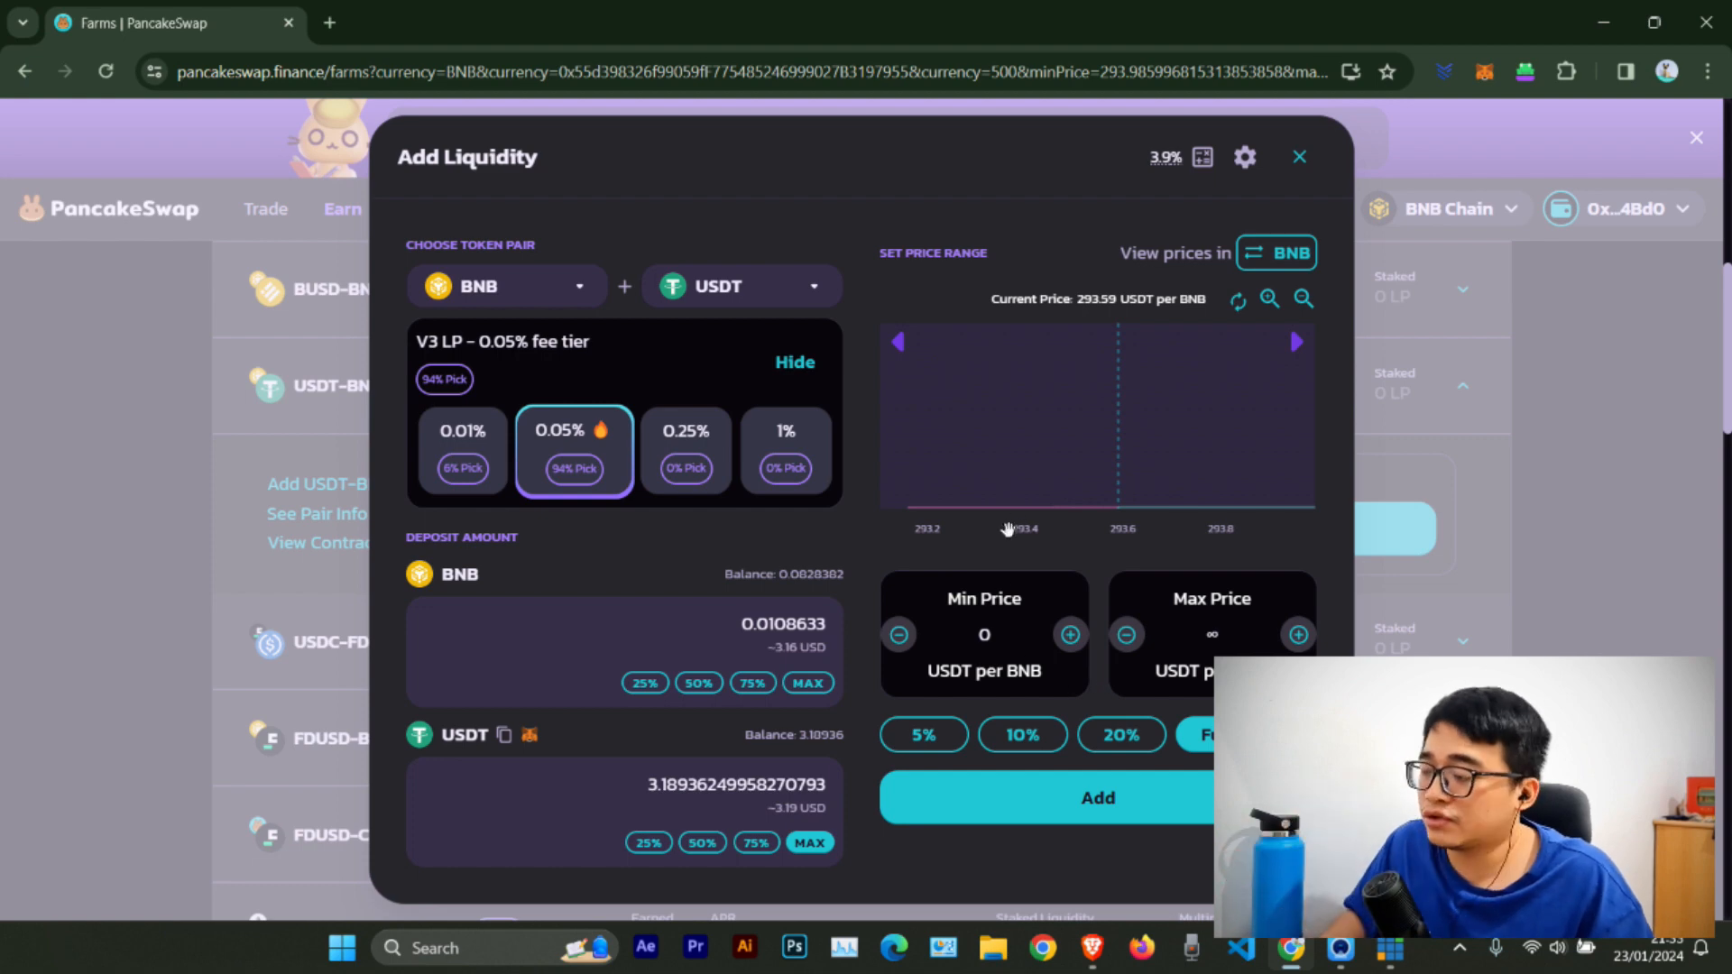
# Step: Add the 3.189 USDT and 0.01086 BNB liquidity to the 0.05% fee pool and confirm the transaction in the wallet
pyautogui.click(1068, 802)
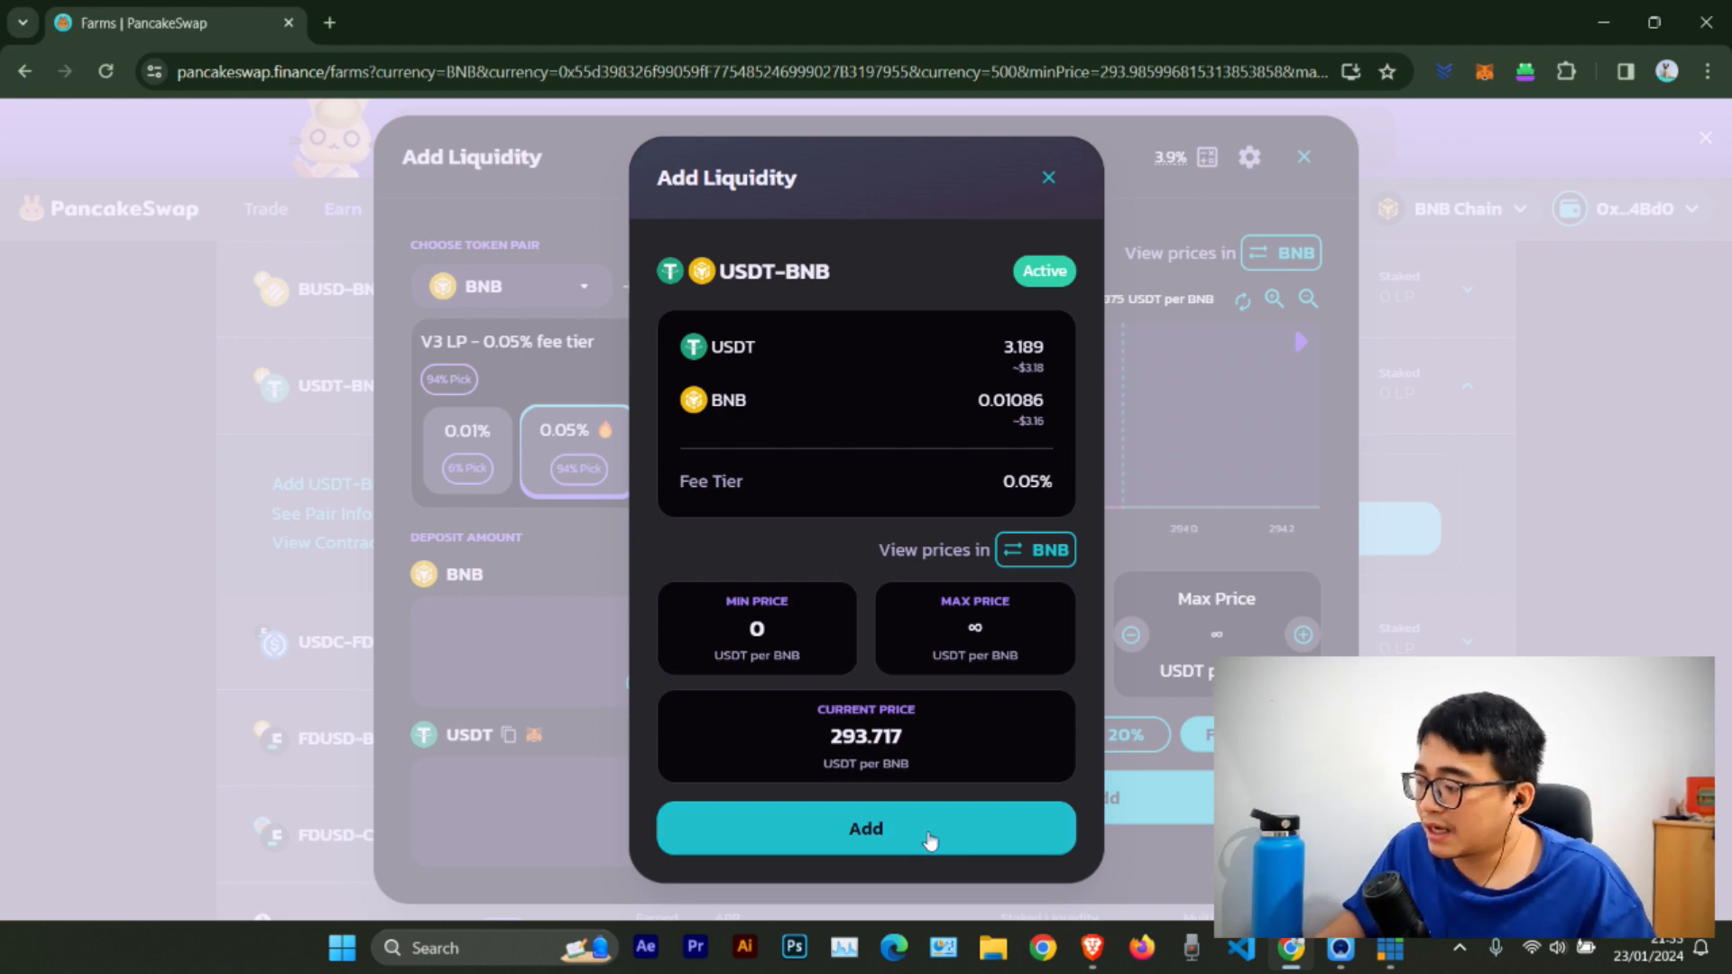
pyautogui.click(881, 841)
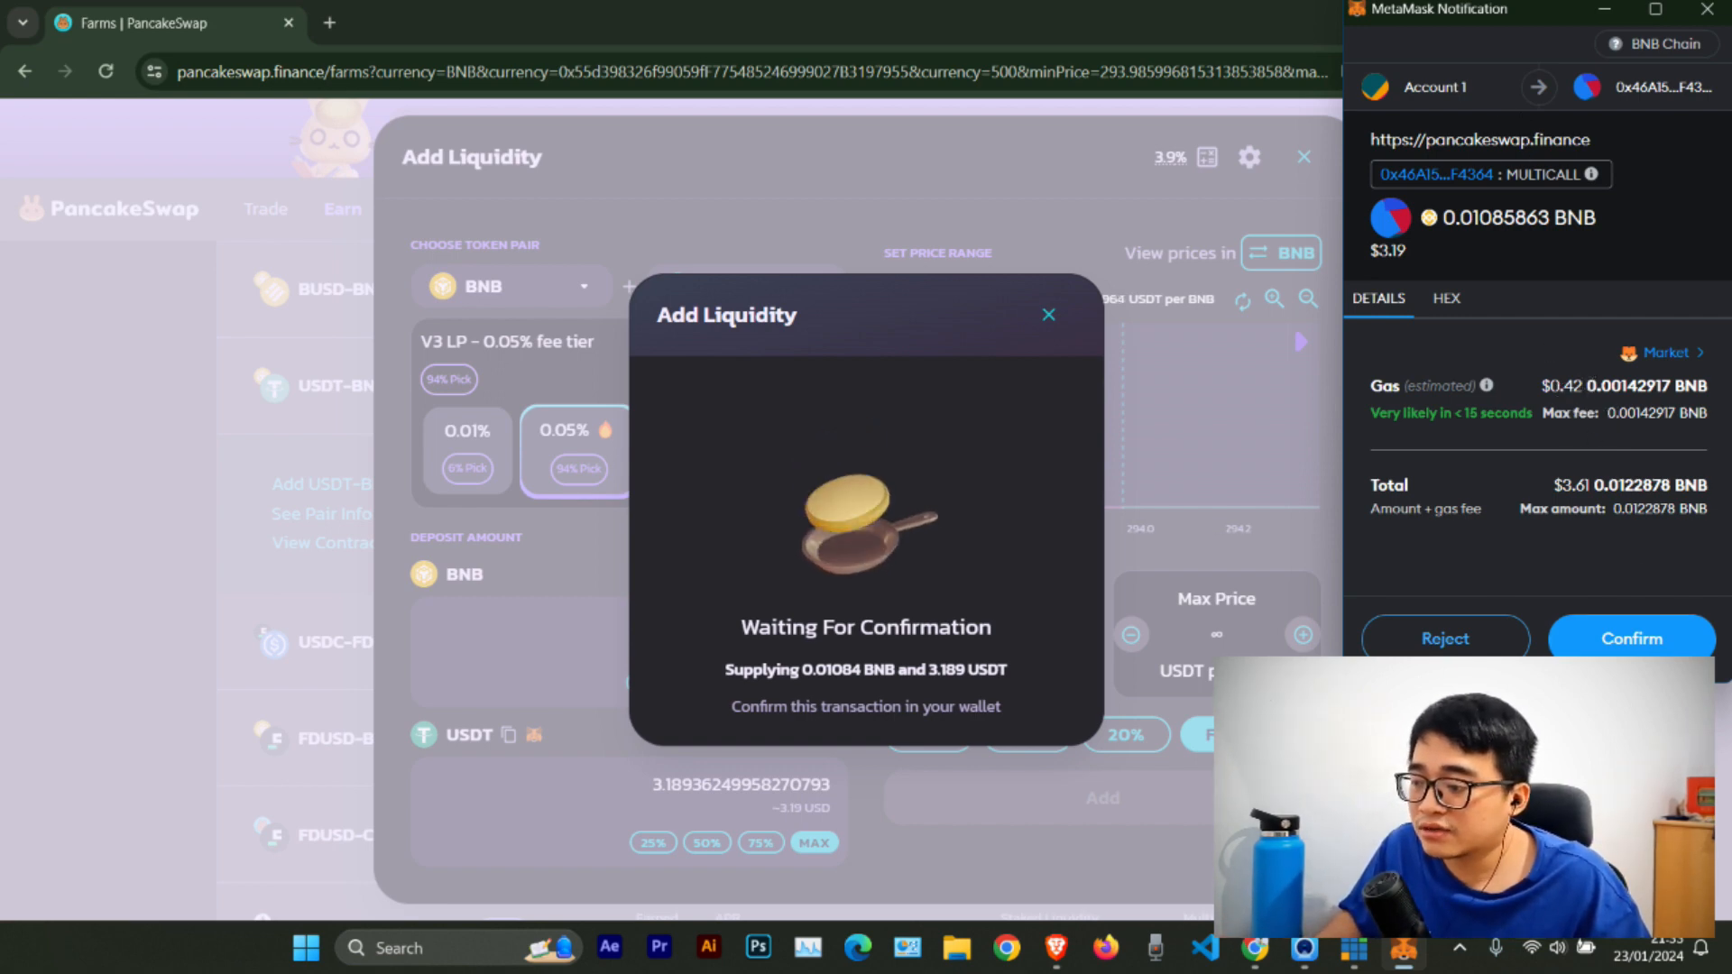
pyautogui.click(1631, 638)
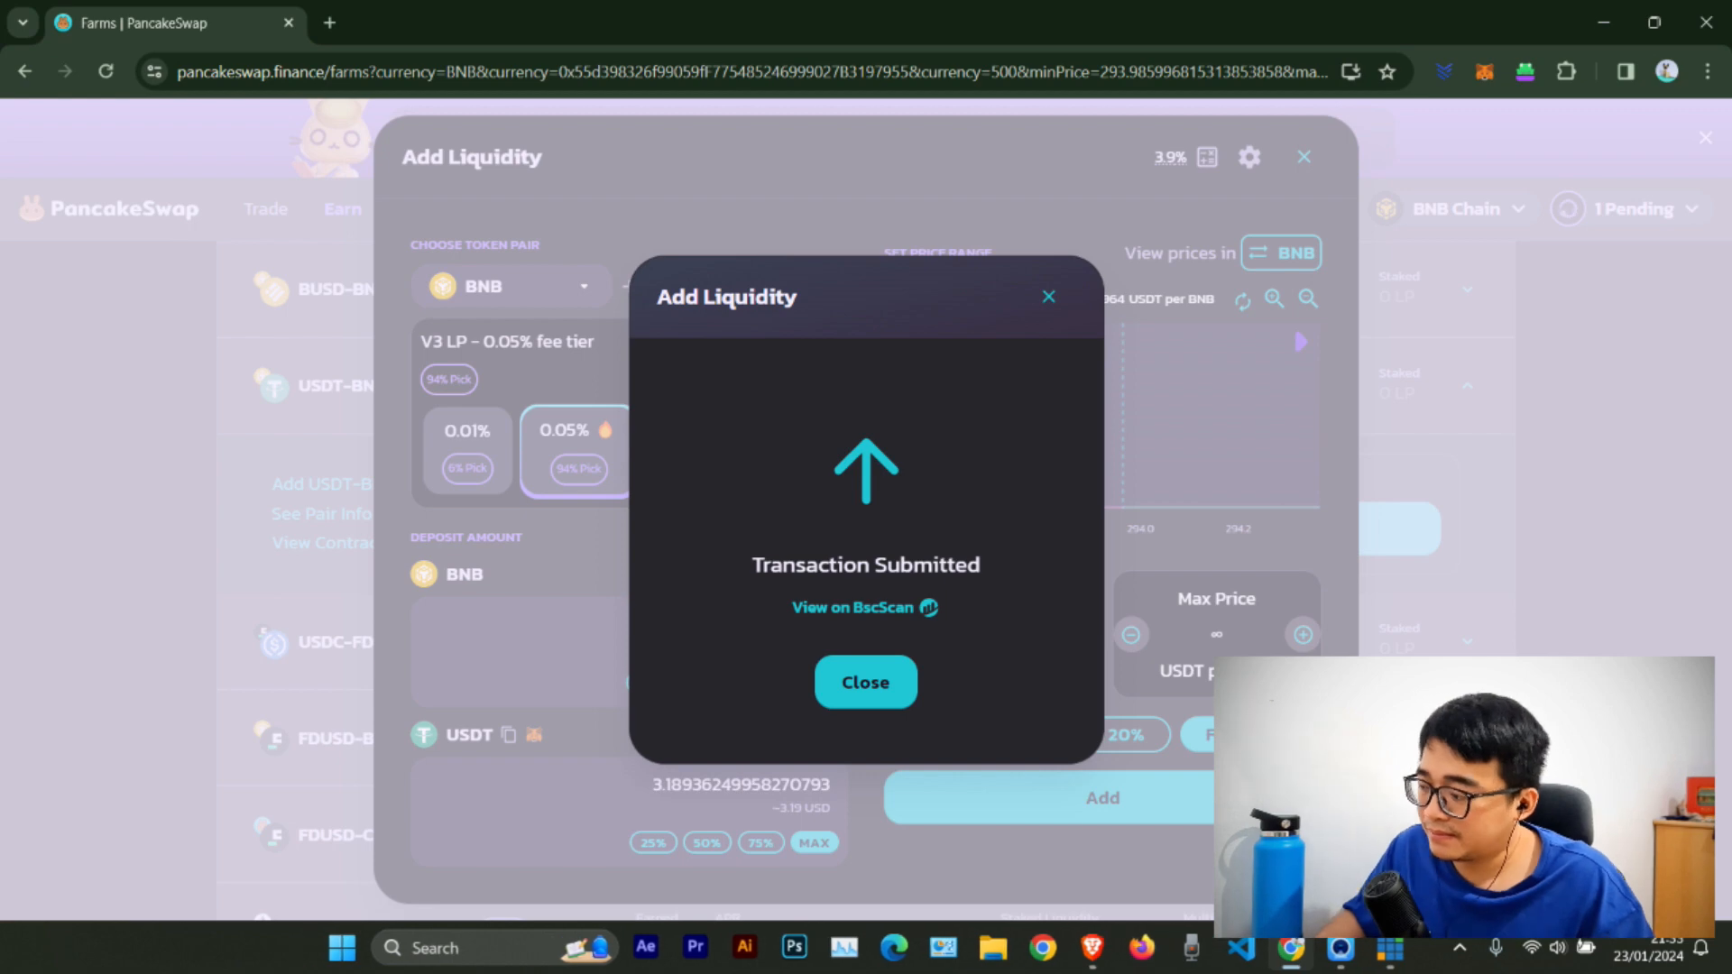
# Step: Open the submitted transaction on BscScan, and dismiss the submission notice back on the Farms page
pyautogui.click(862, 608)
pyautogui.click(429, 23)
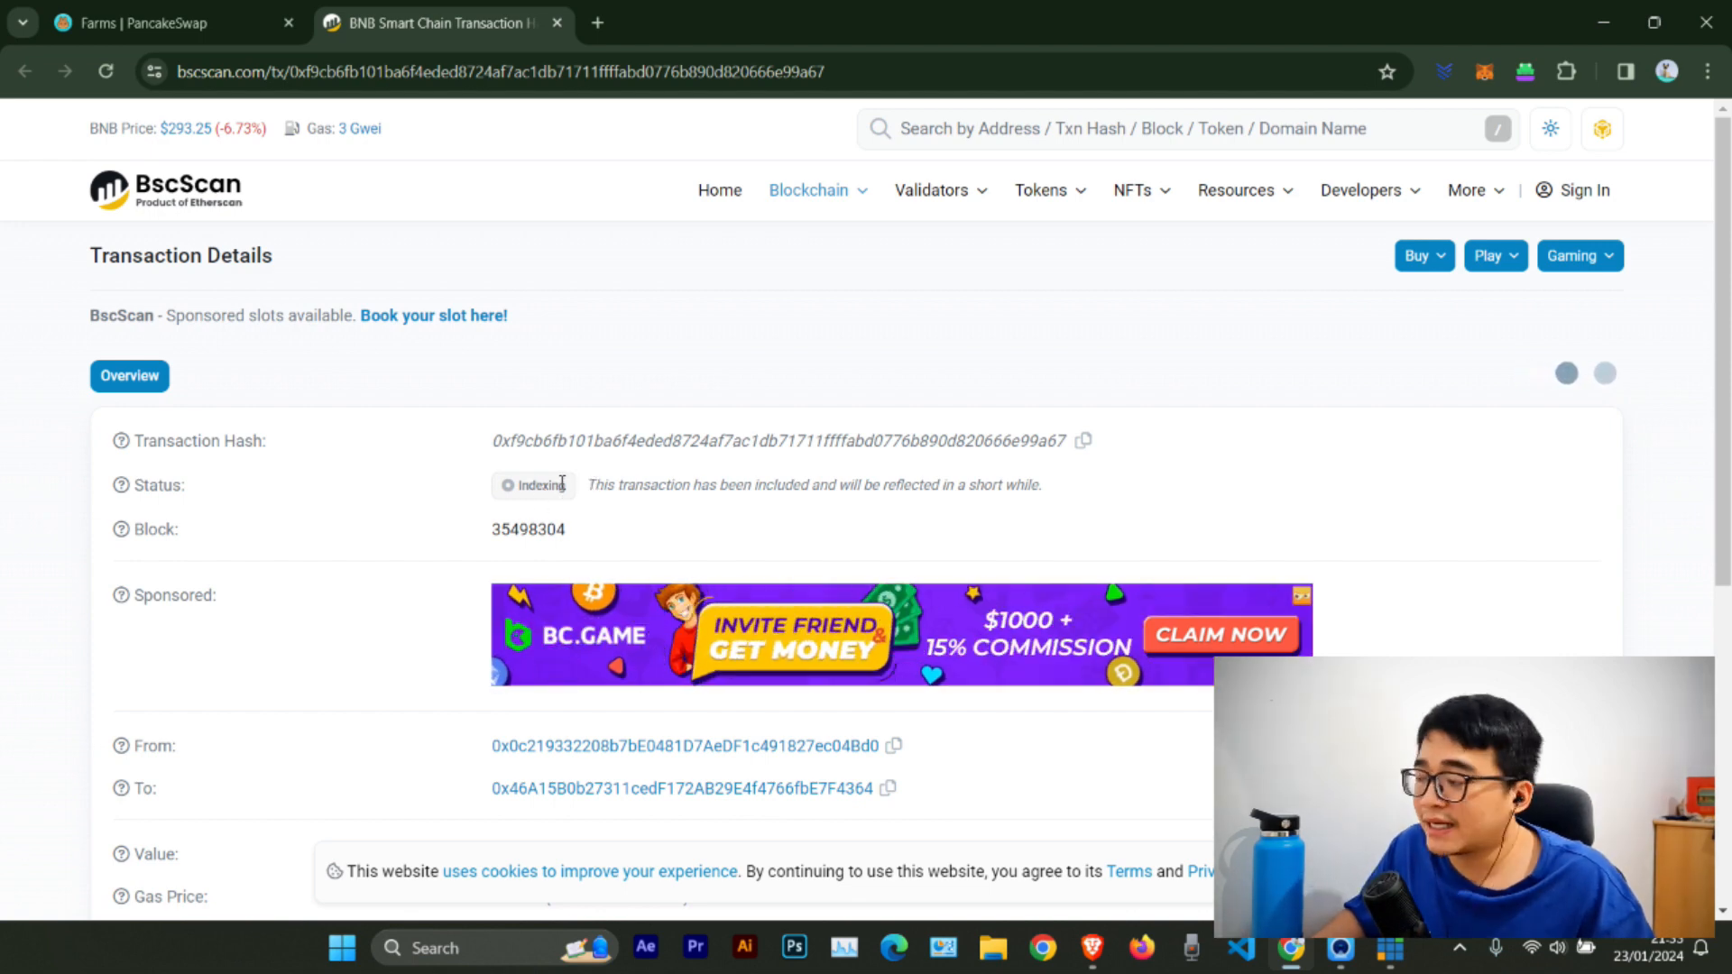
pyautogui.click(135, 23)
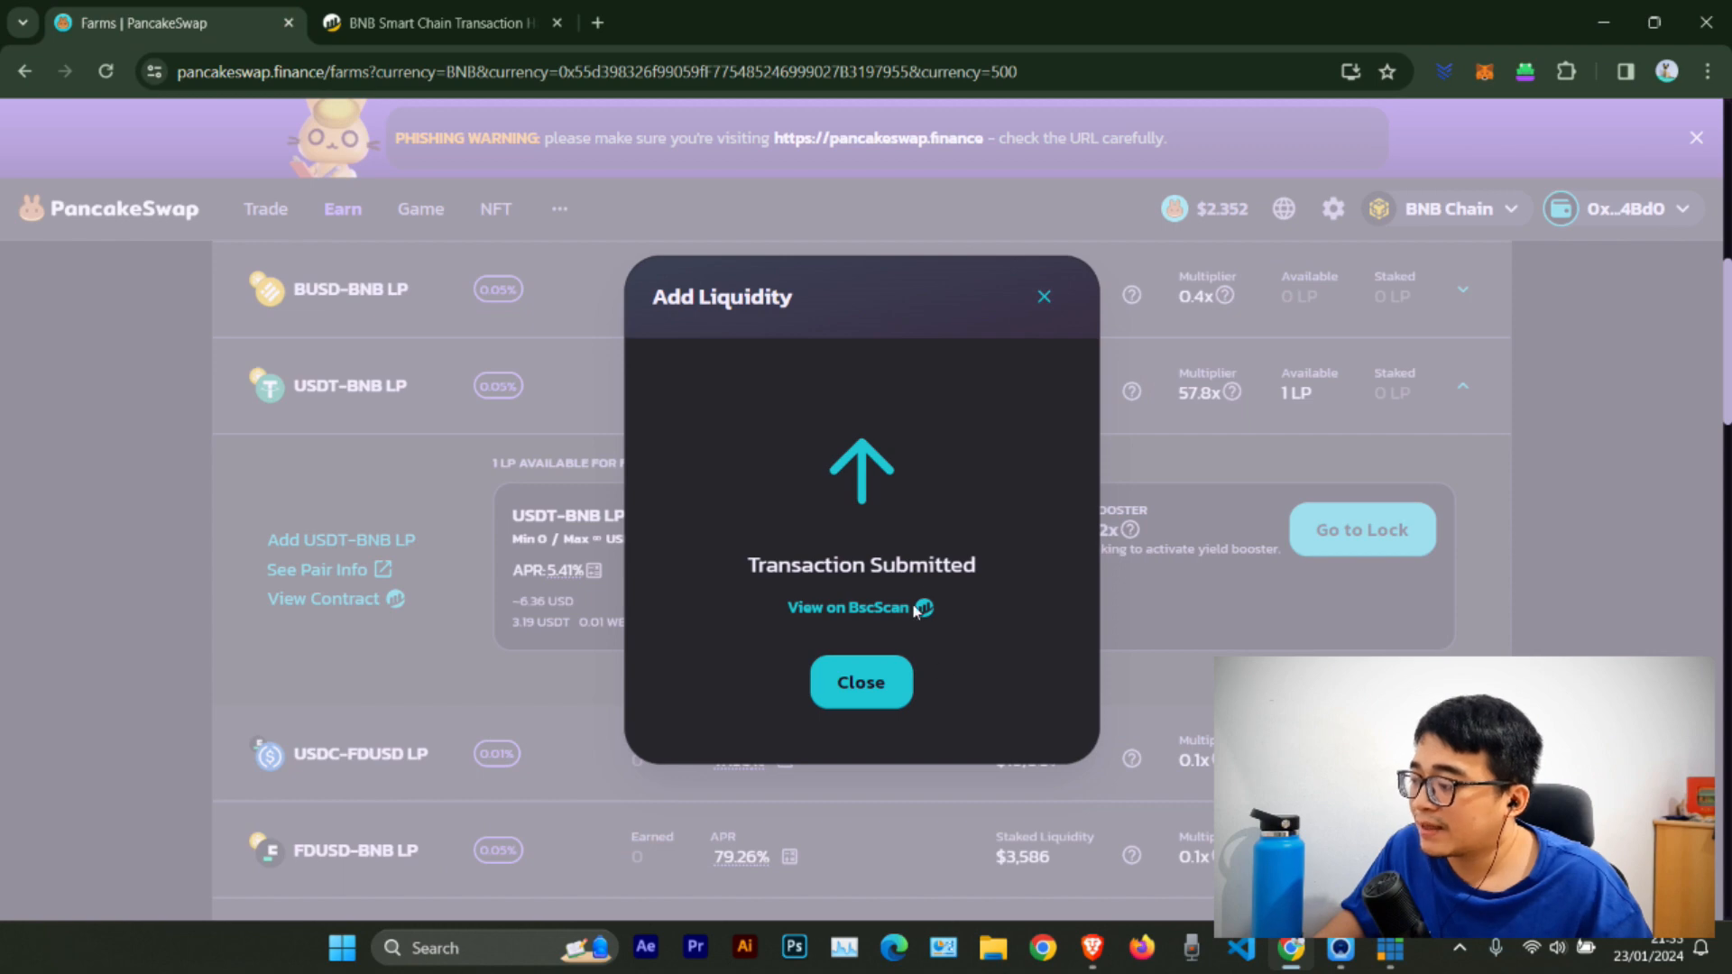
pyautogui.click(888, 691)
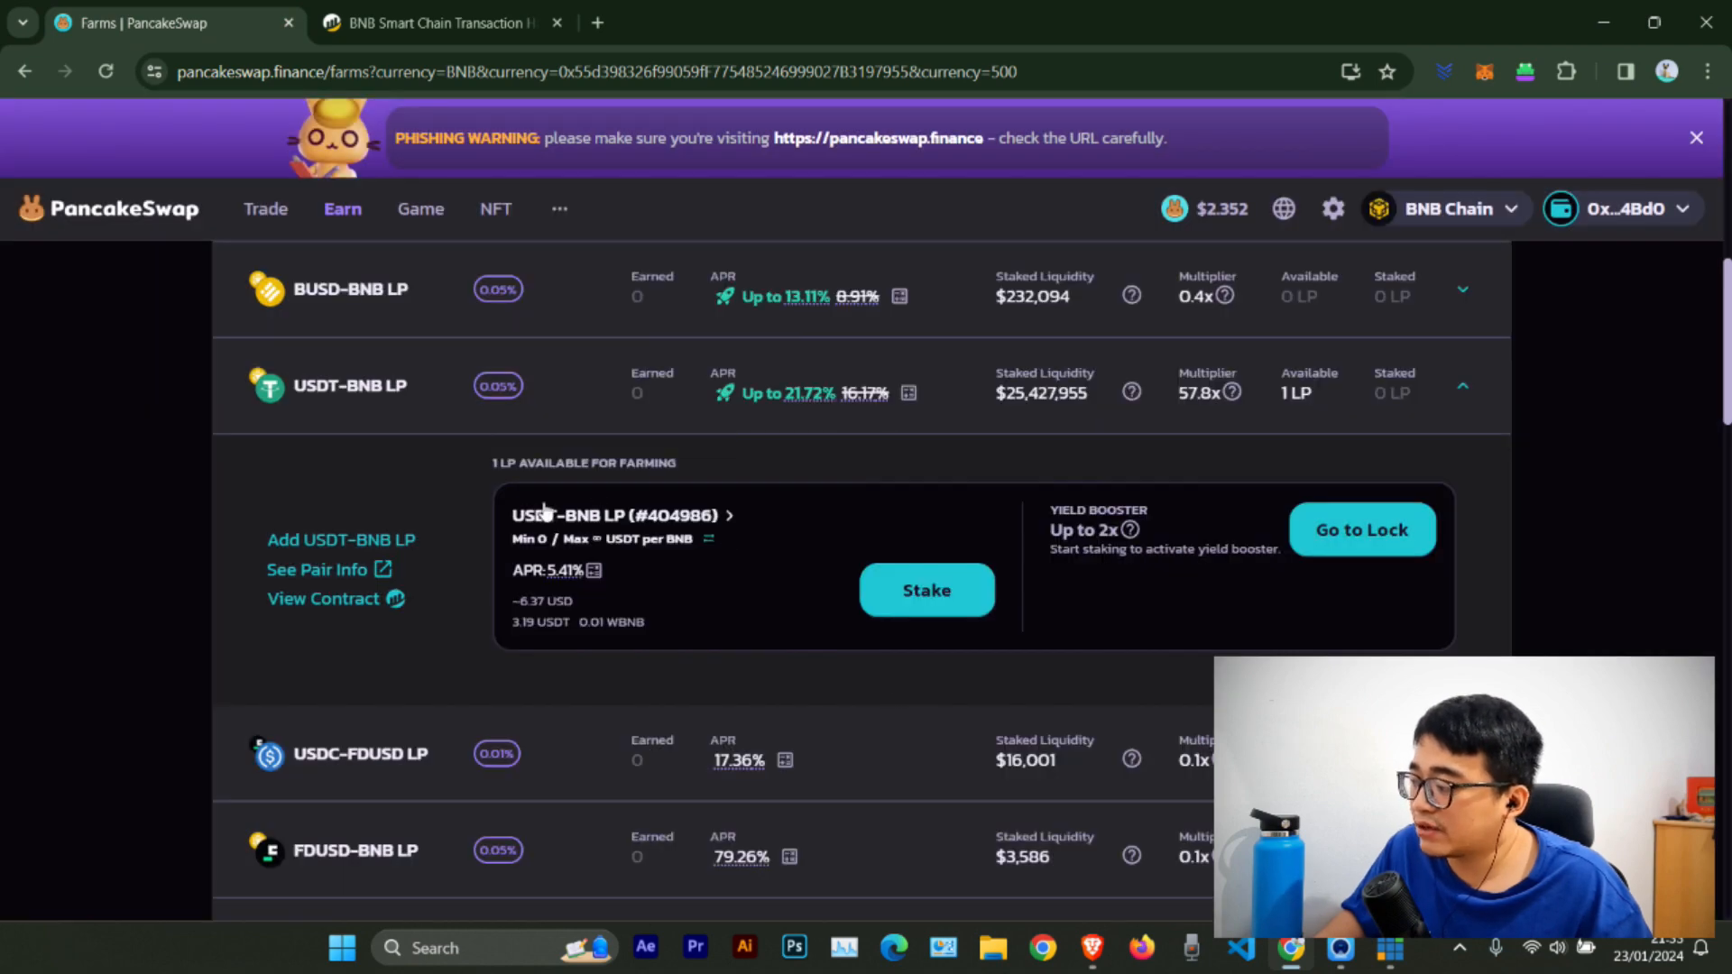
# Step: Examine the new USDT-BNB LP position's APR, USD value and USDT amount by highlighting the figures
pyautogui.moveTo(582, 565)
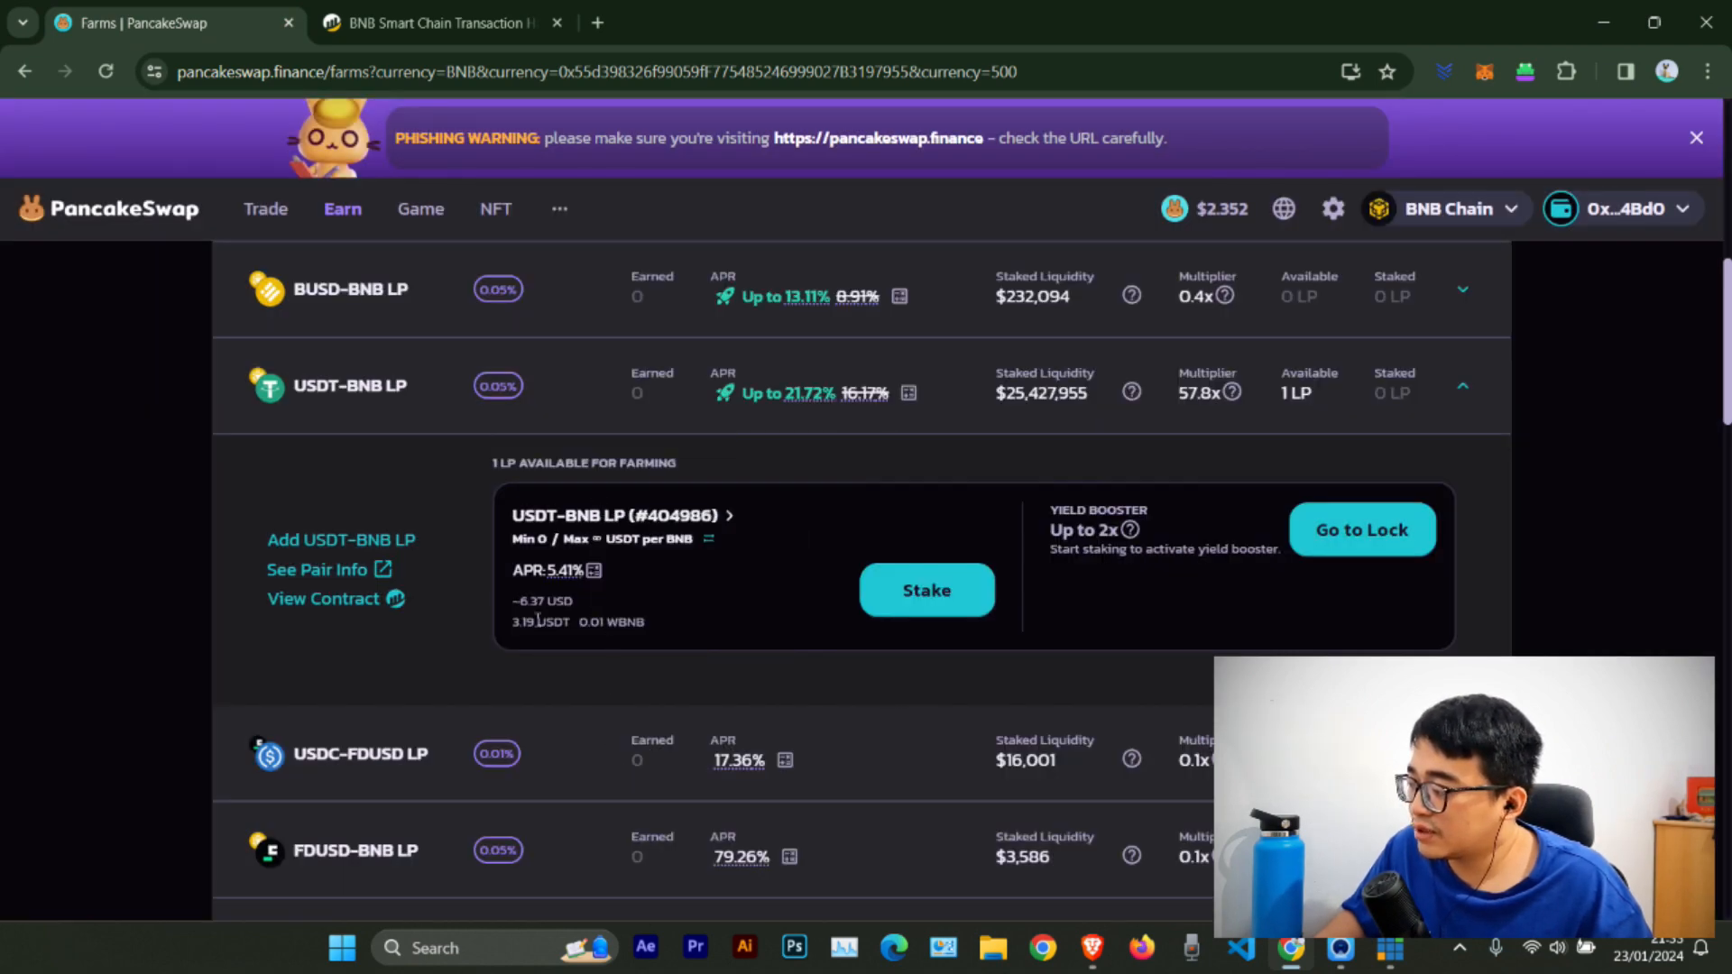
pyautogui.moveTo(512, 611); pyautogui.dragTo(566, 600)
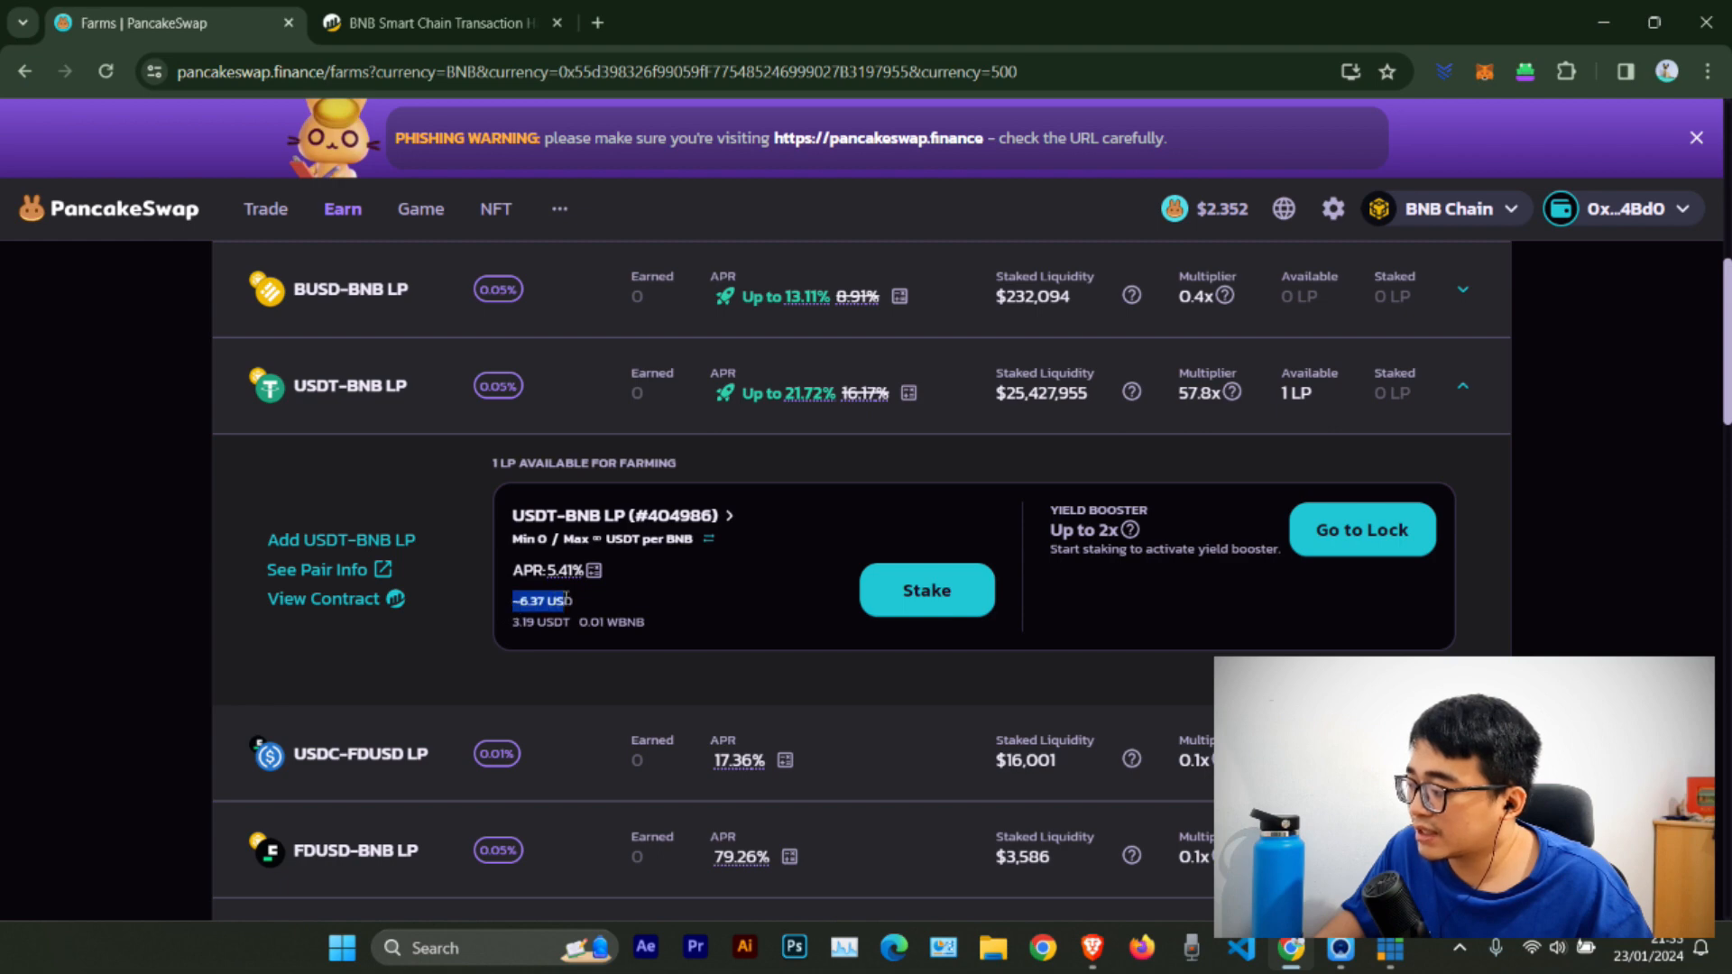
pyautogui.click(565, 630)
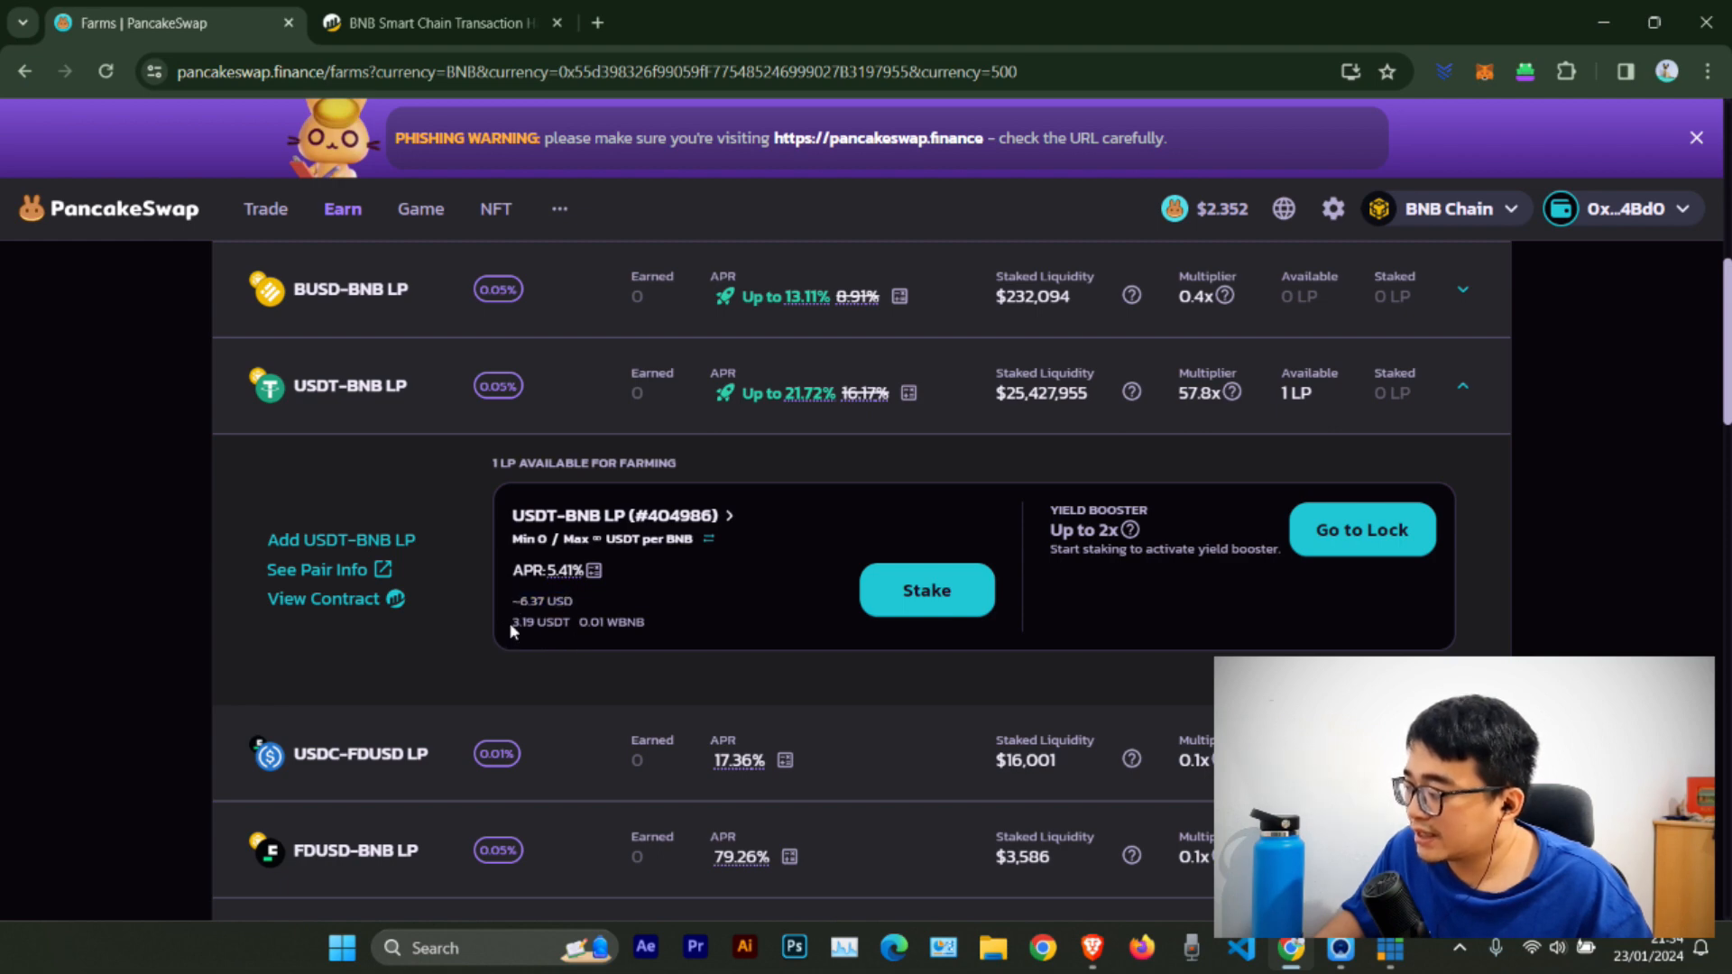
pyautogui.moveTo(511, 625); pyautogui.dragTo(567, 624)
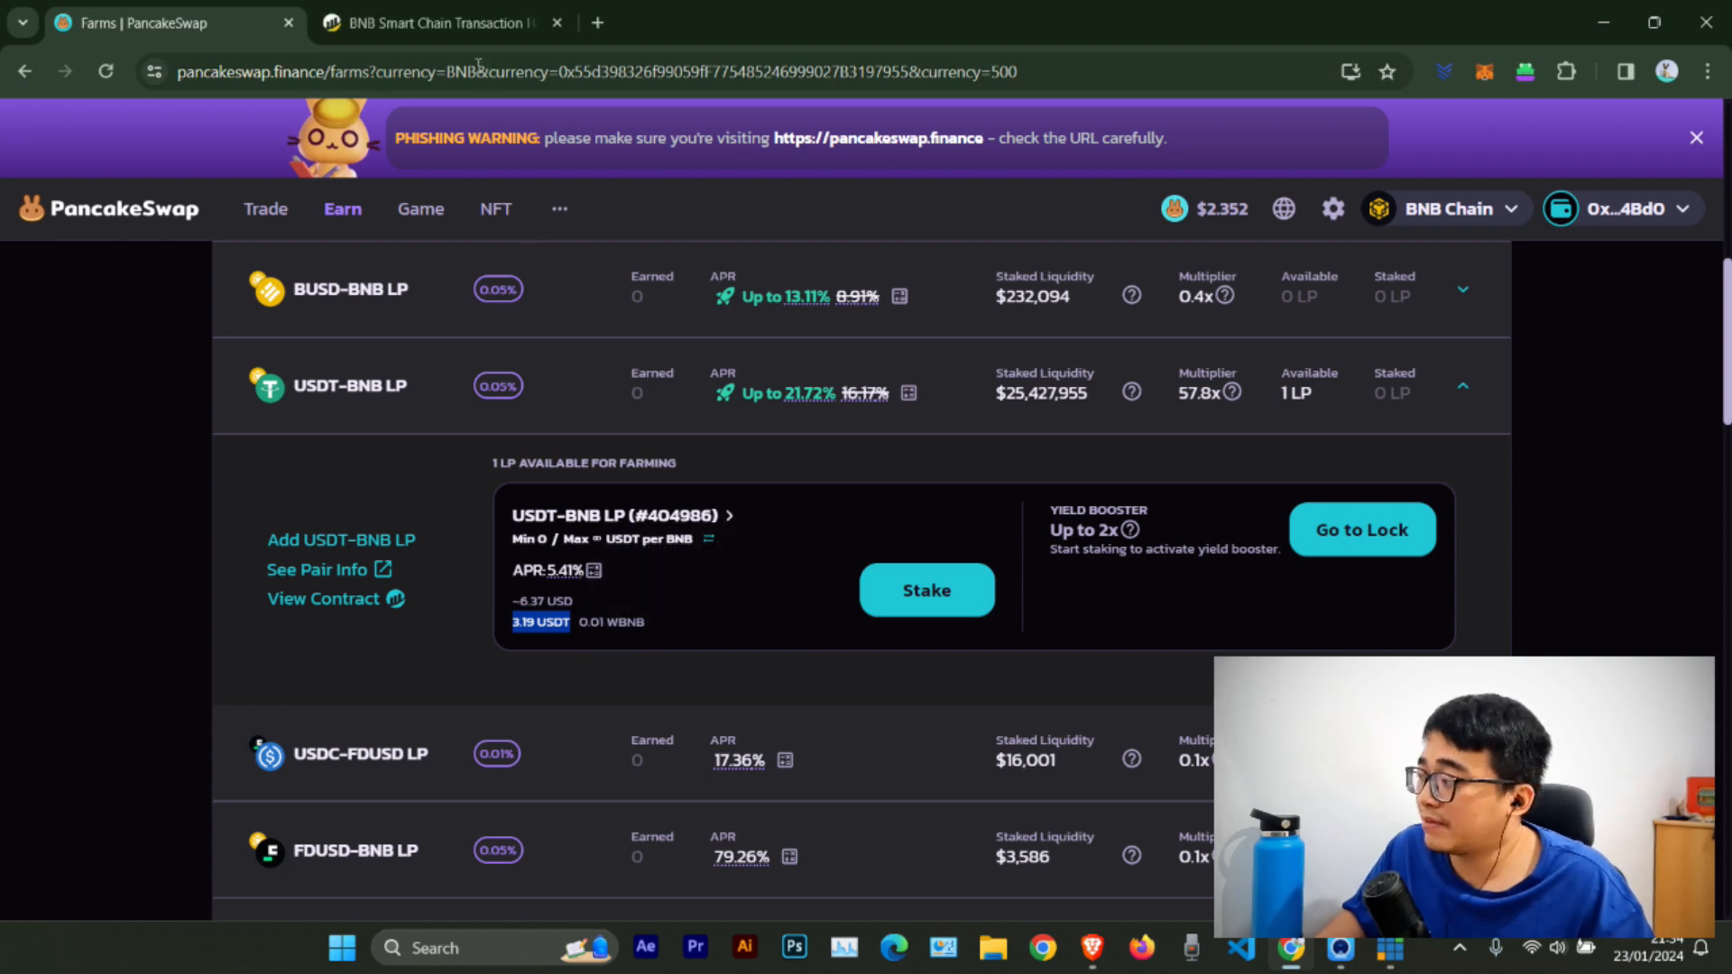
# Step: Review the add-liquidity transaction on BscScan, checking its status, mint action and token transfers
pyautogui.click(447, 25)
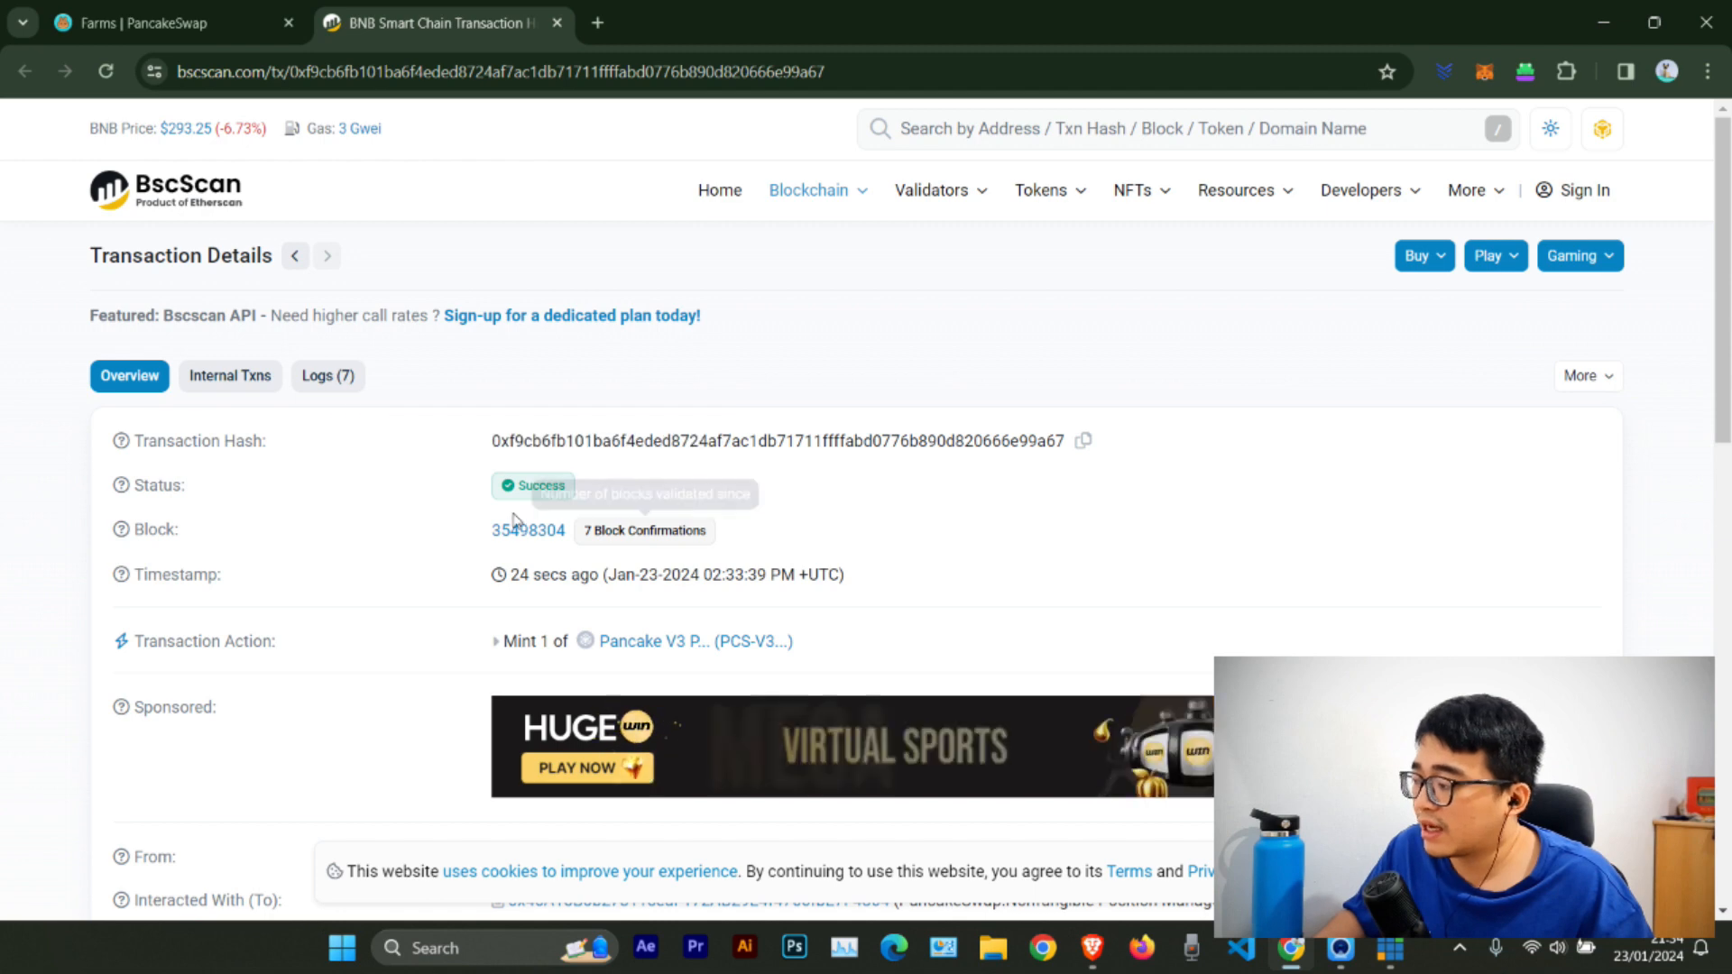
pyautogui.scroll(-2, 514, 505)
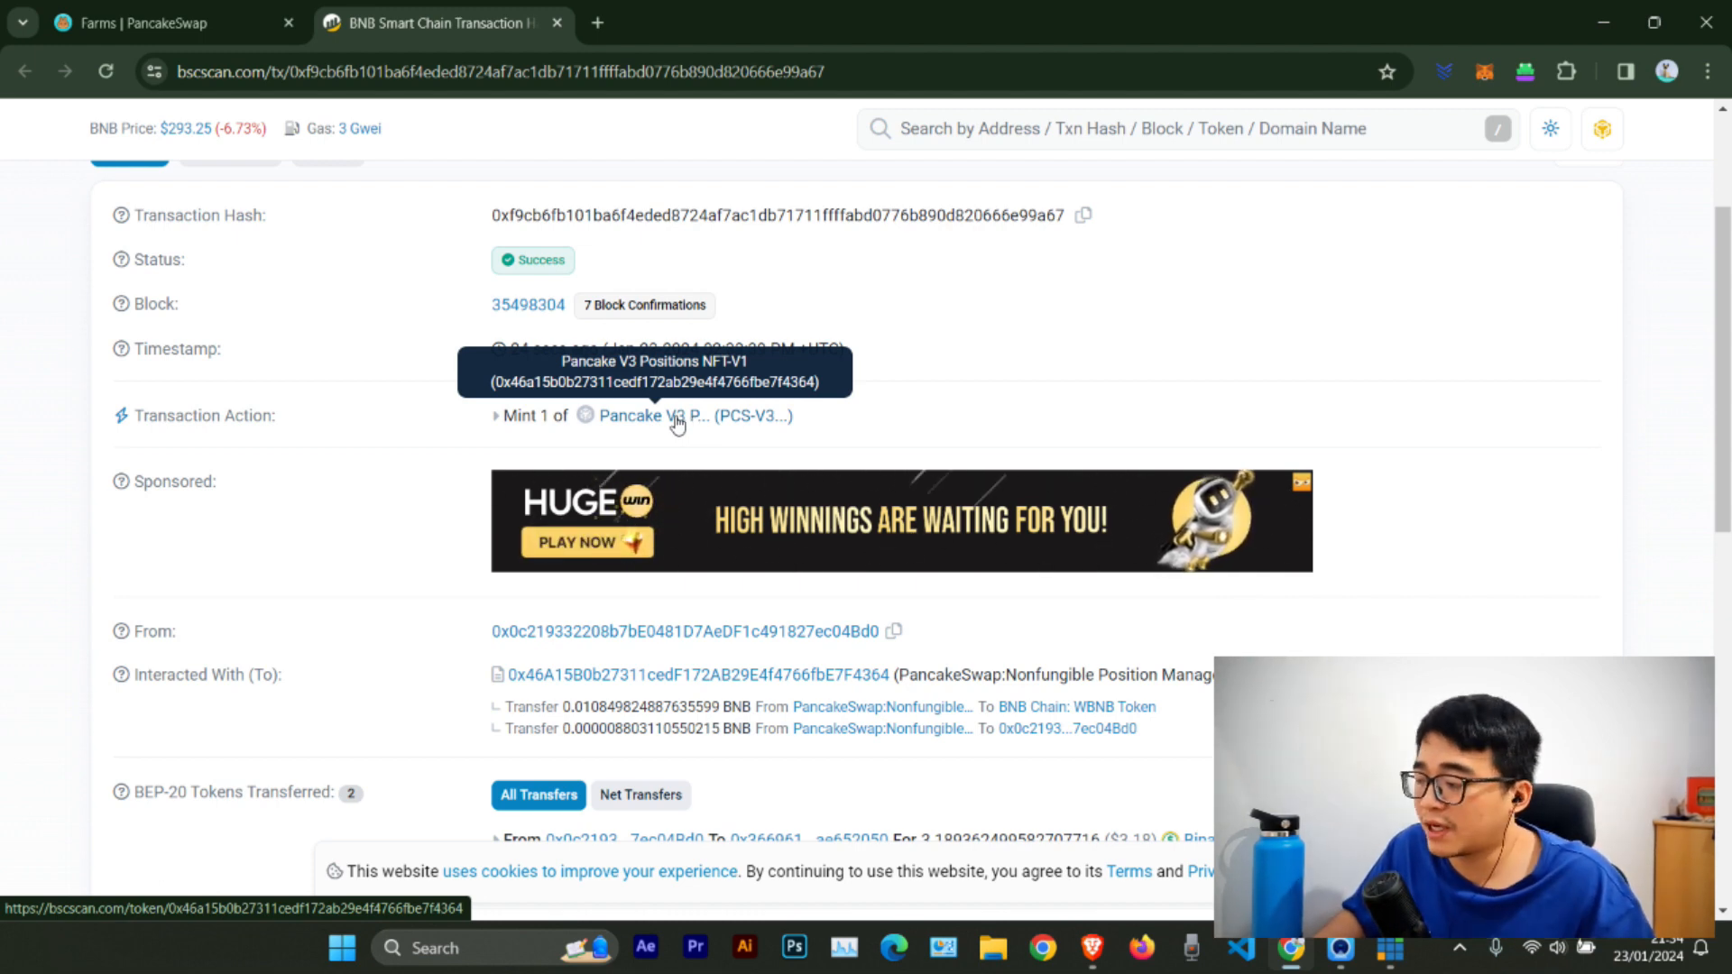
pyautogui.scroll(-3, 379, 536)
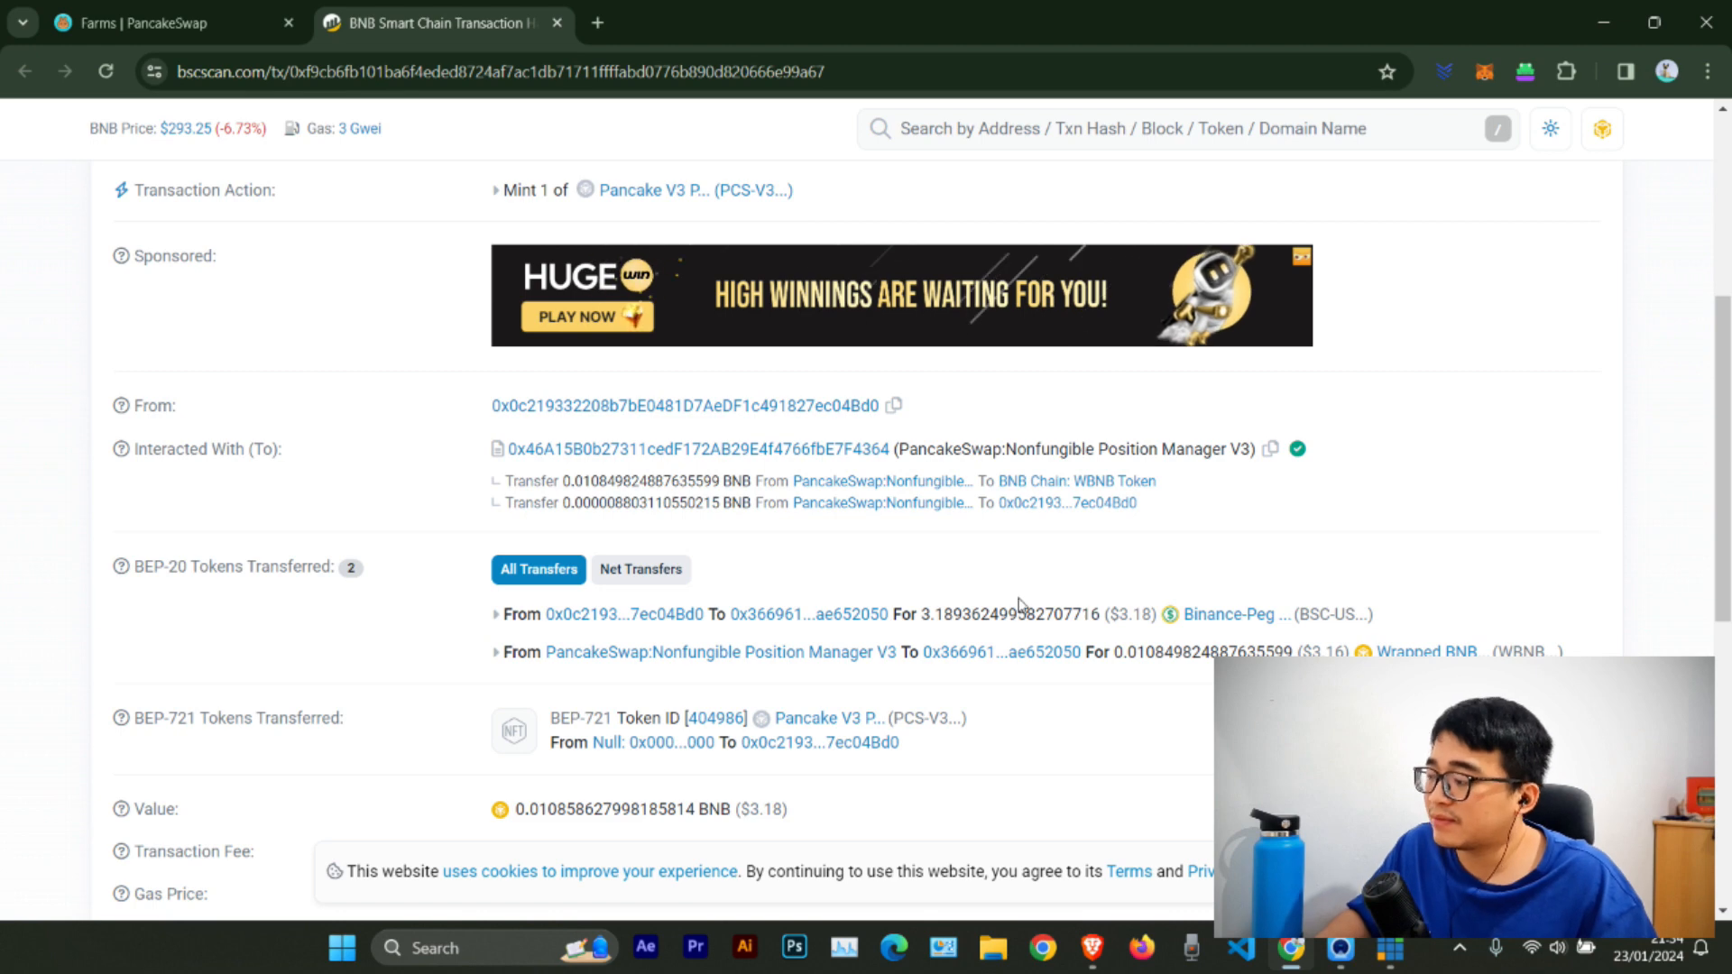
# Step: Request staking of the USDT-BNB LP position on the Farms page and reject the transaction in the wallet
pyautogui.click(207, 9)
pyautogui.scroll(1, 868, 591)
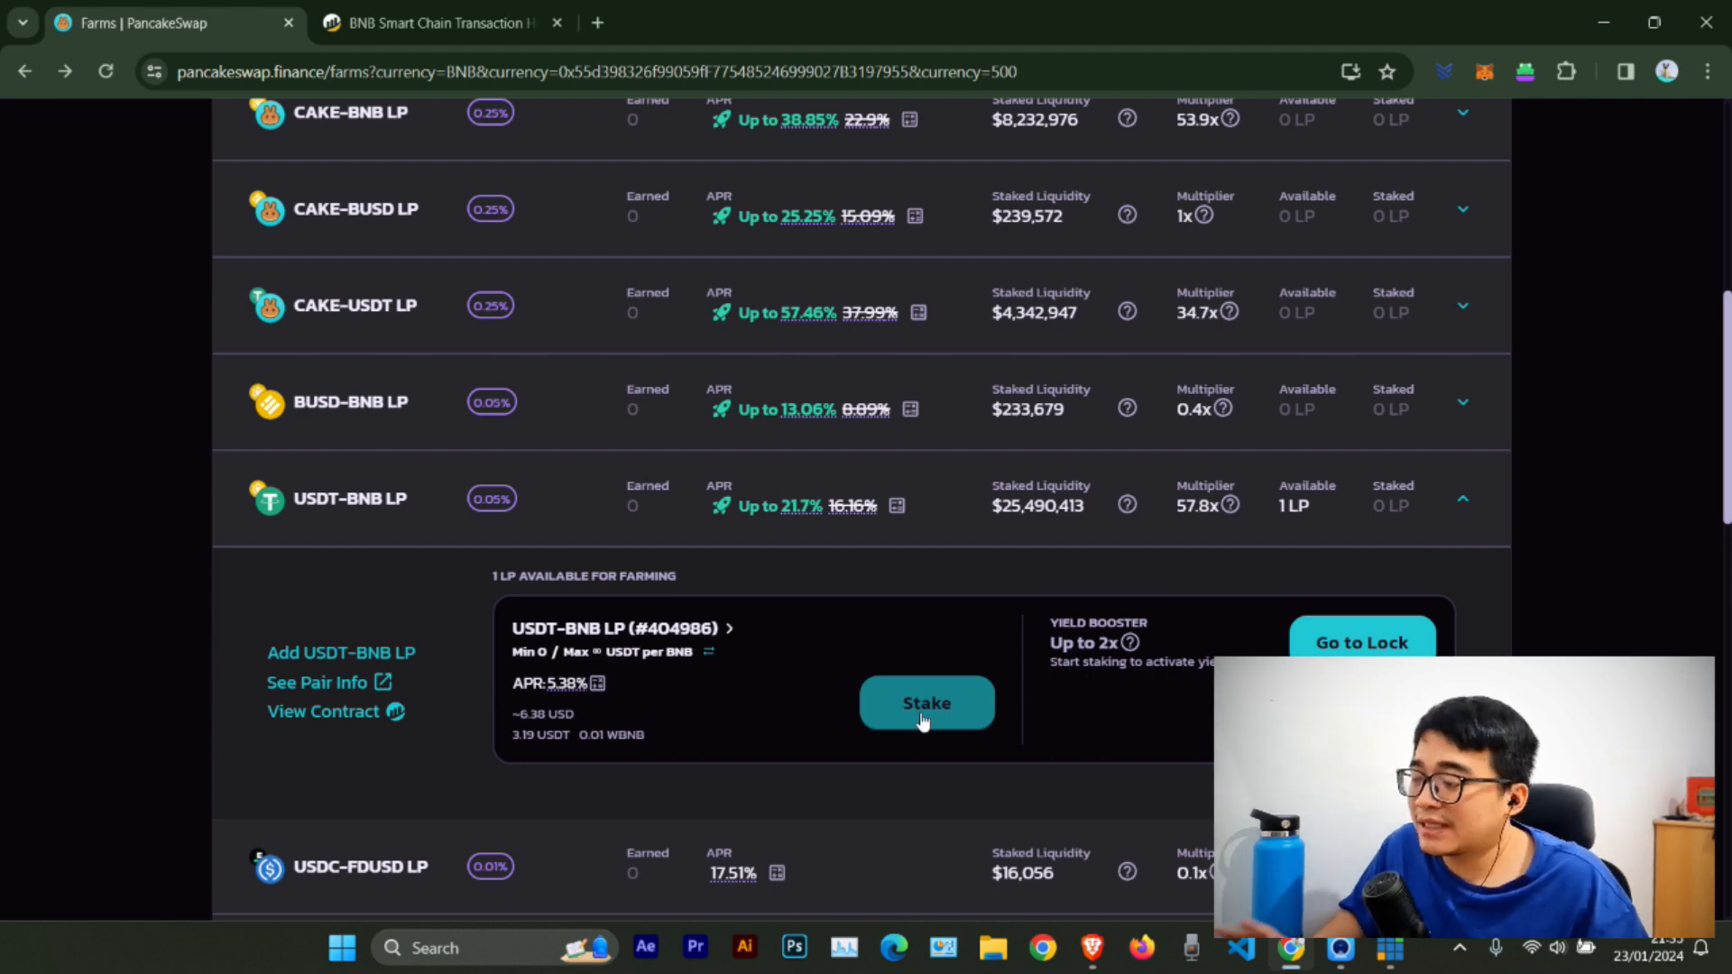
pyautogui.click(937, 703)
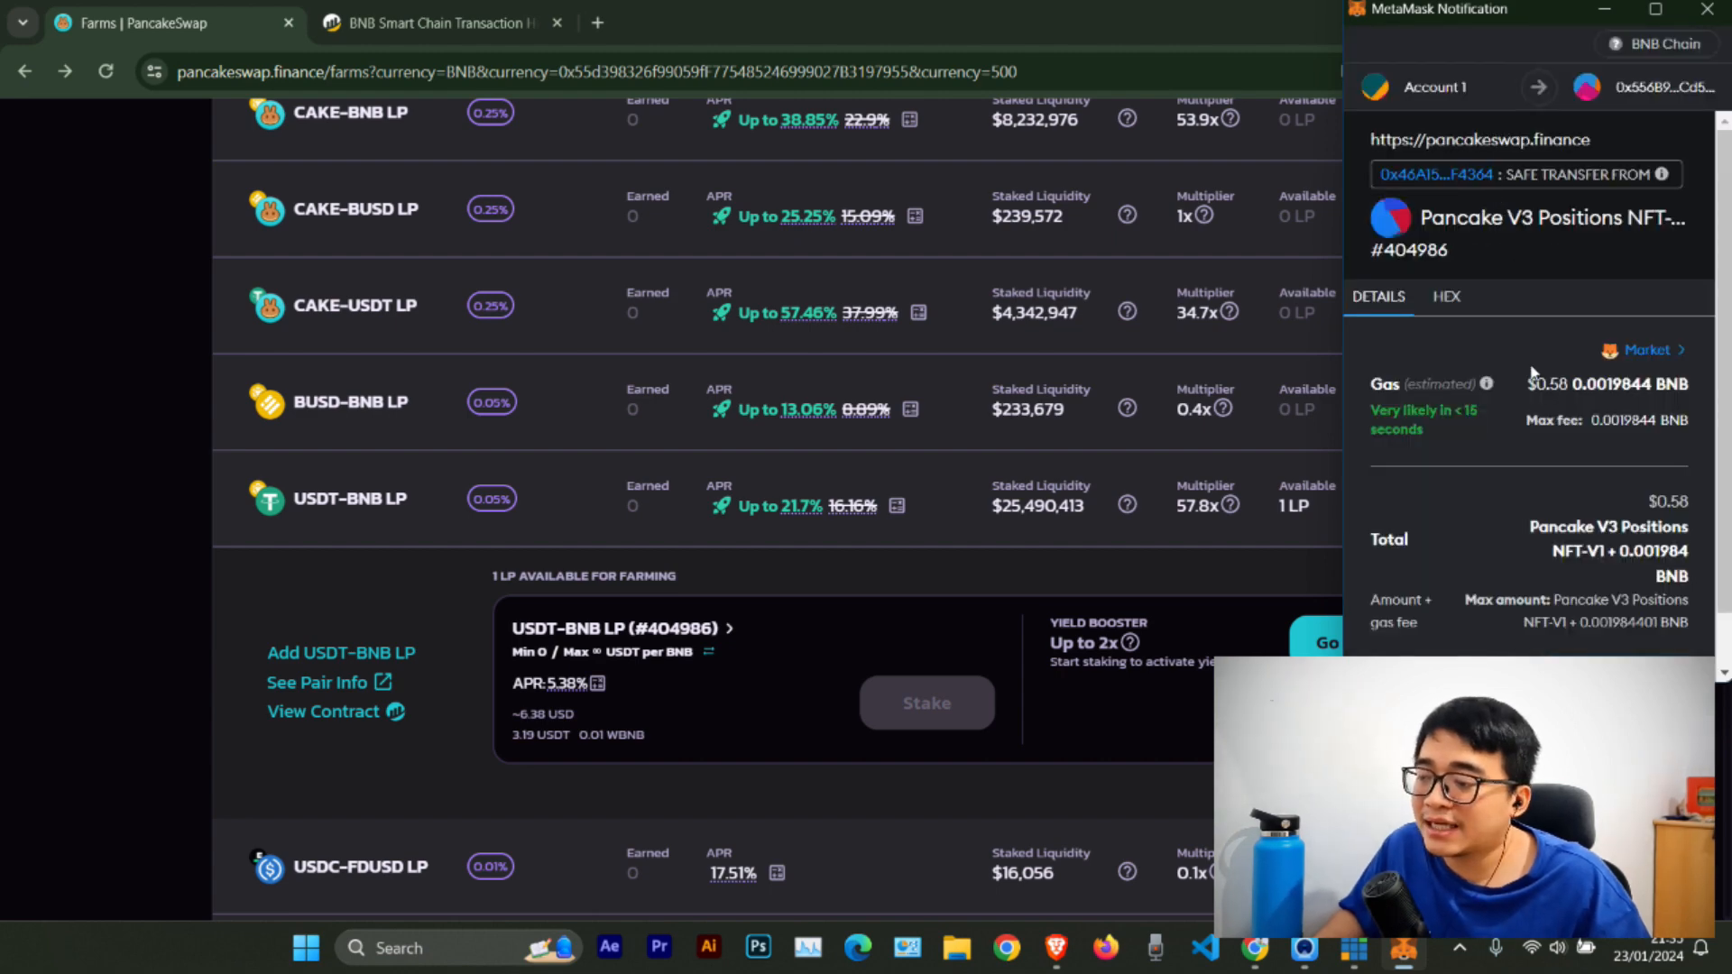
pyautogui.scroll(-2, 1538, 397)
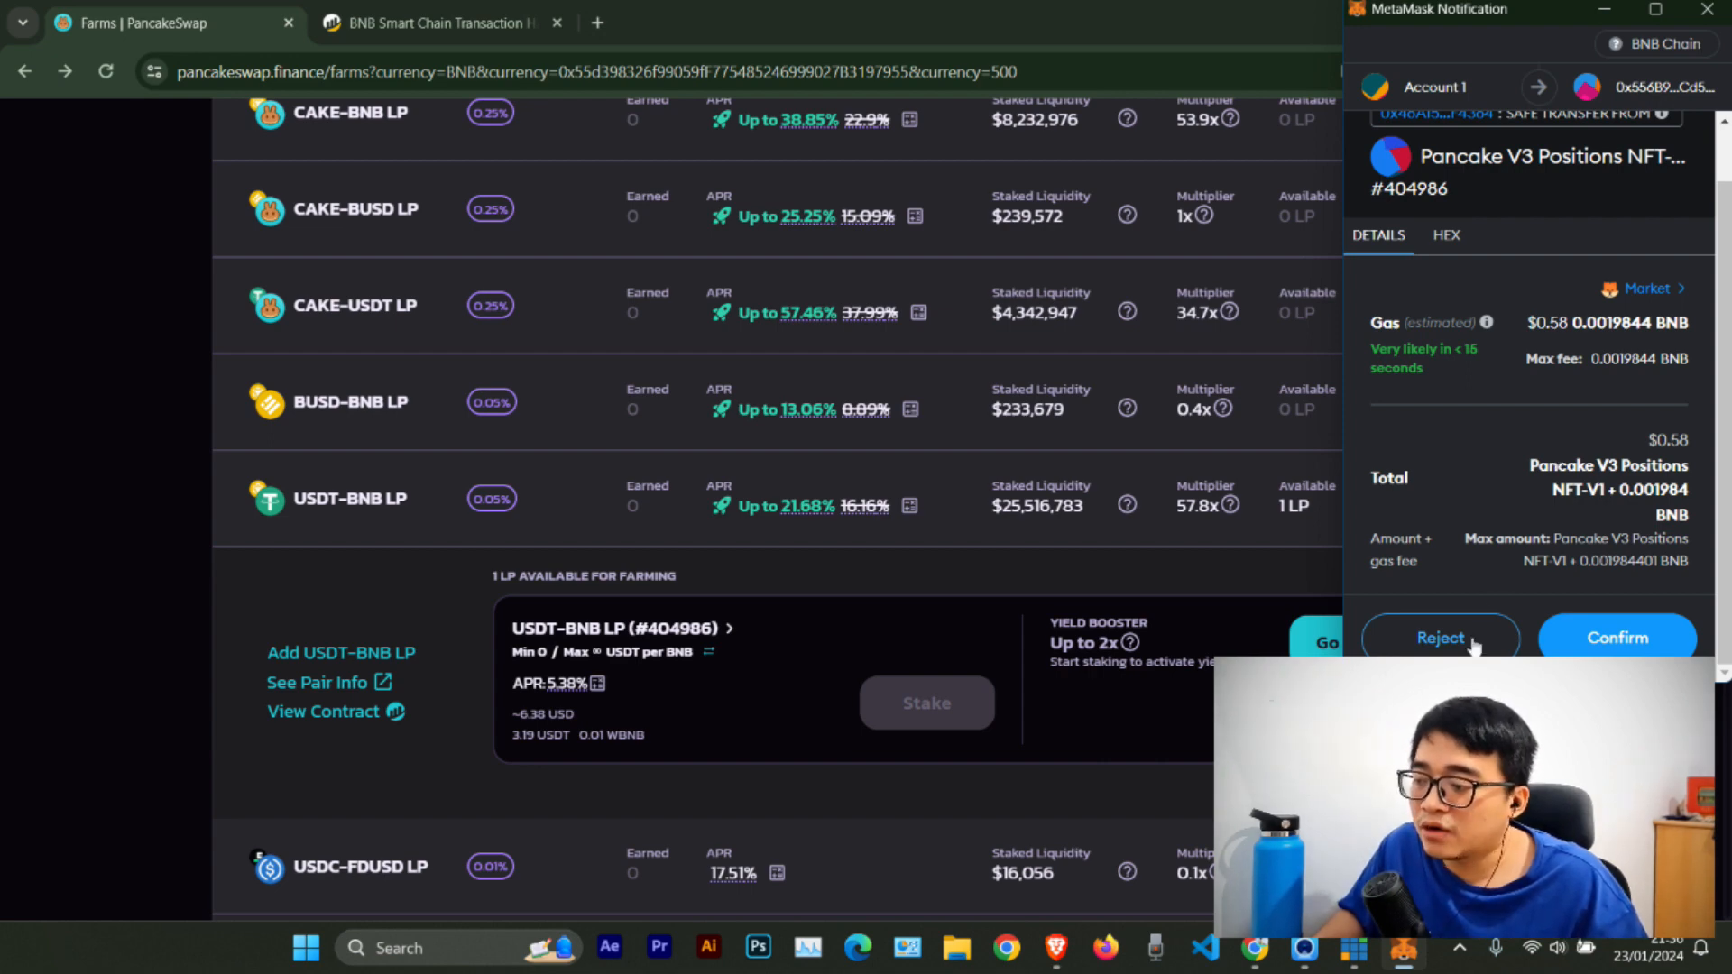
pyautogui.click(1440, 638)
pyautogui.scroll(7, 903, 715)
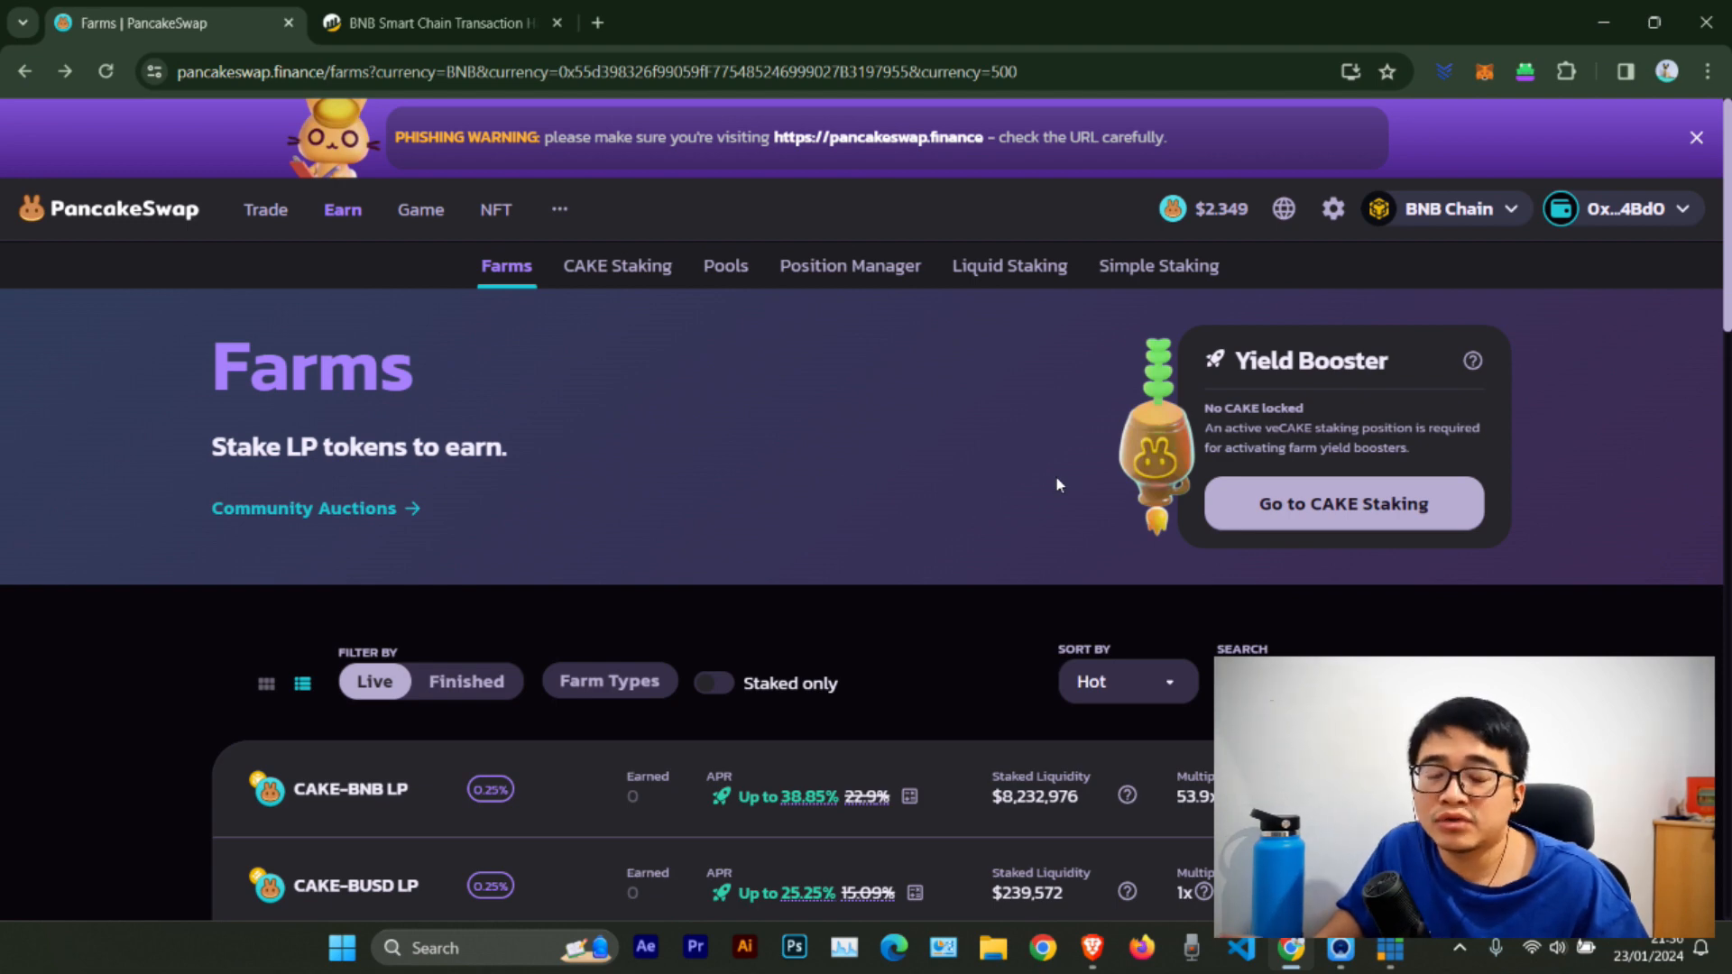
pyautogui.scroll(-10, 840, 520)
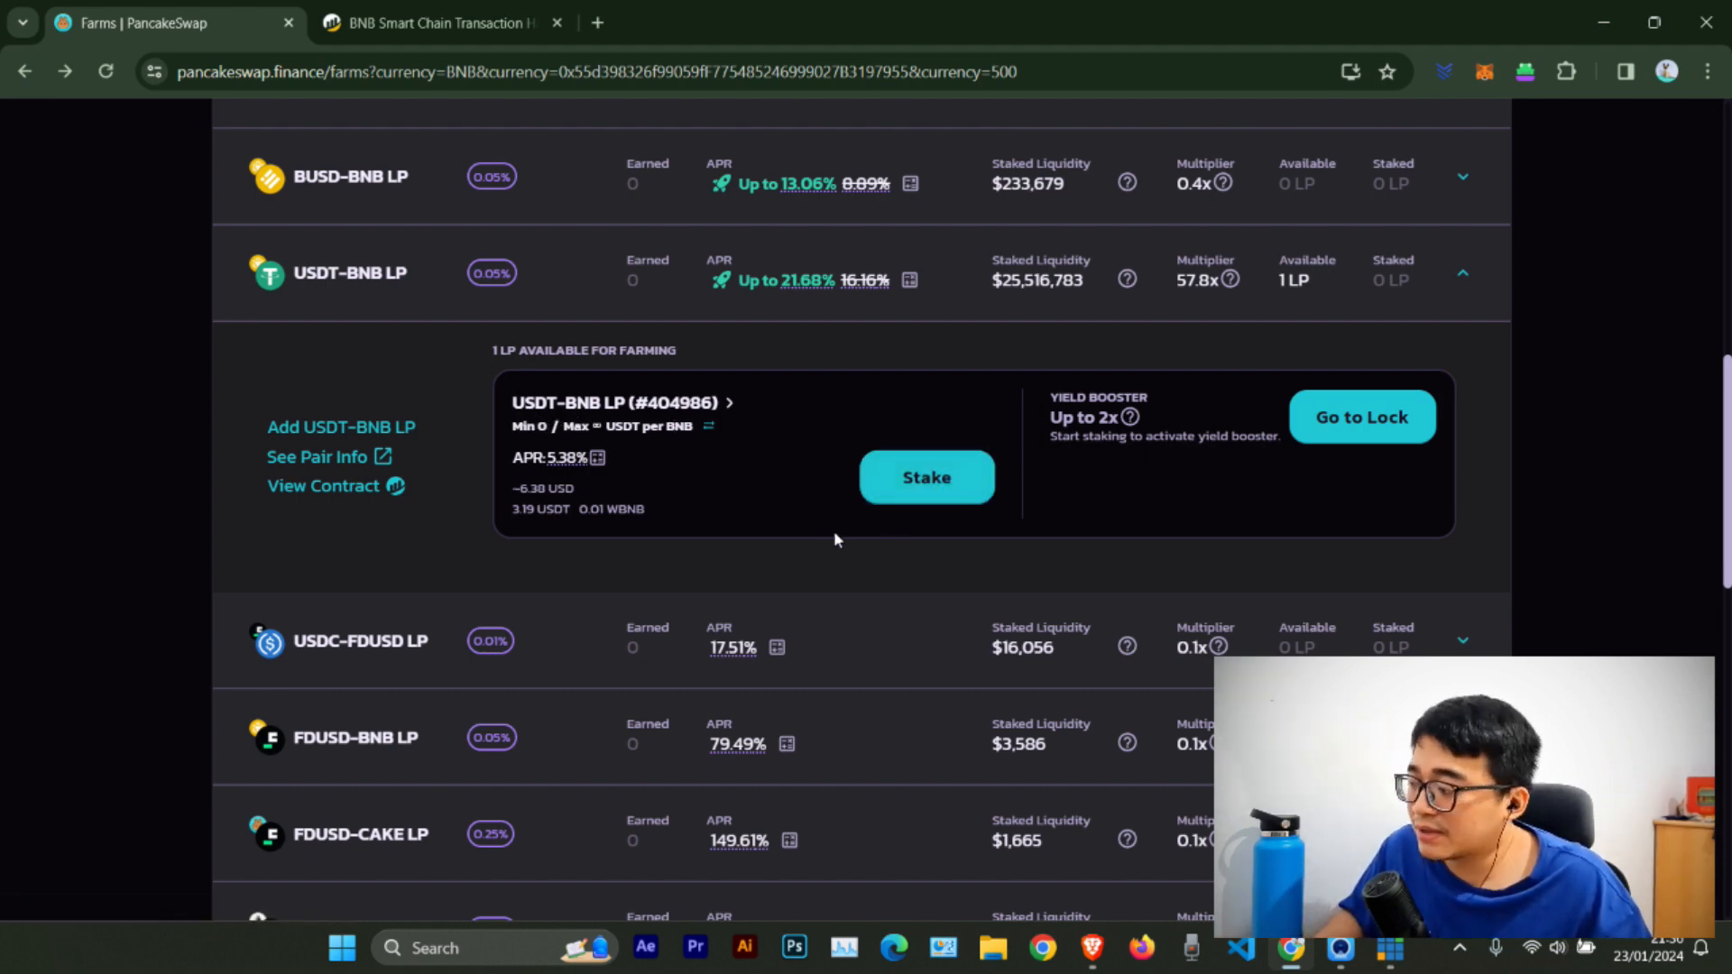
pyautogui.scroll(10, 850, 602)
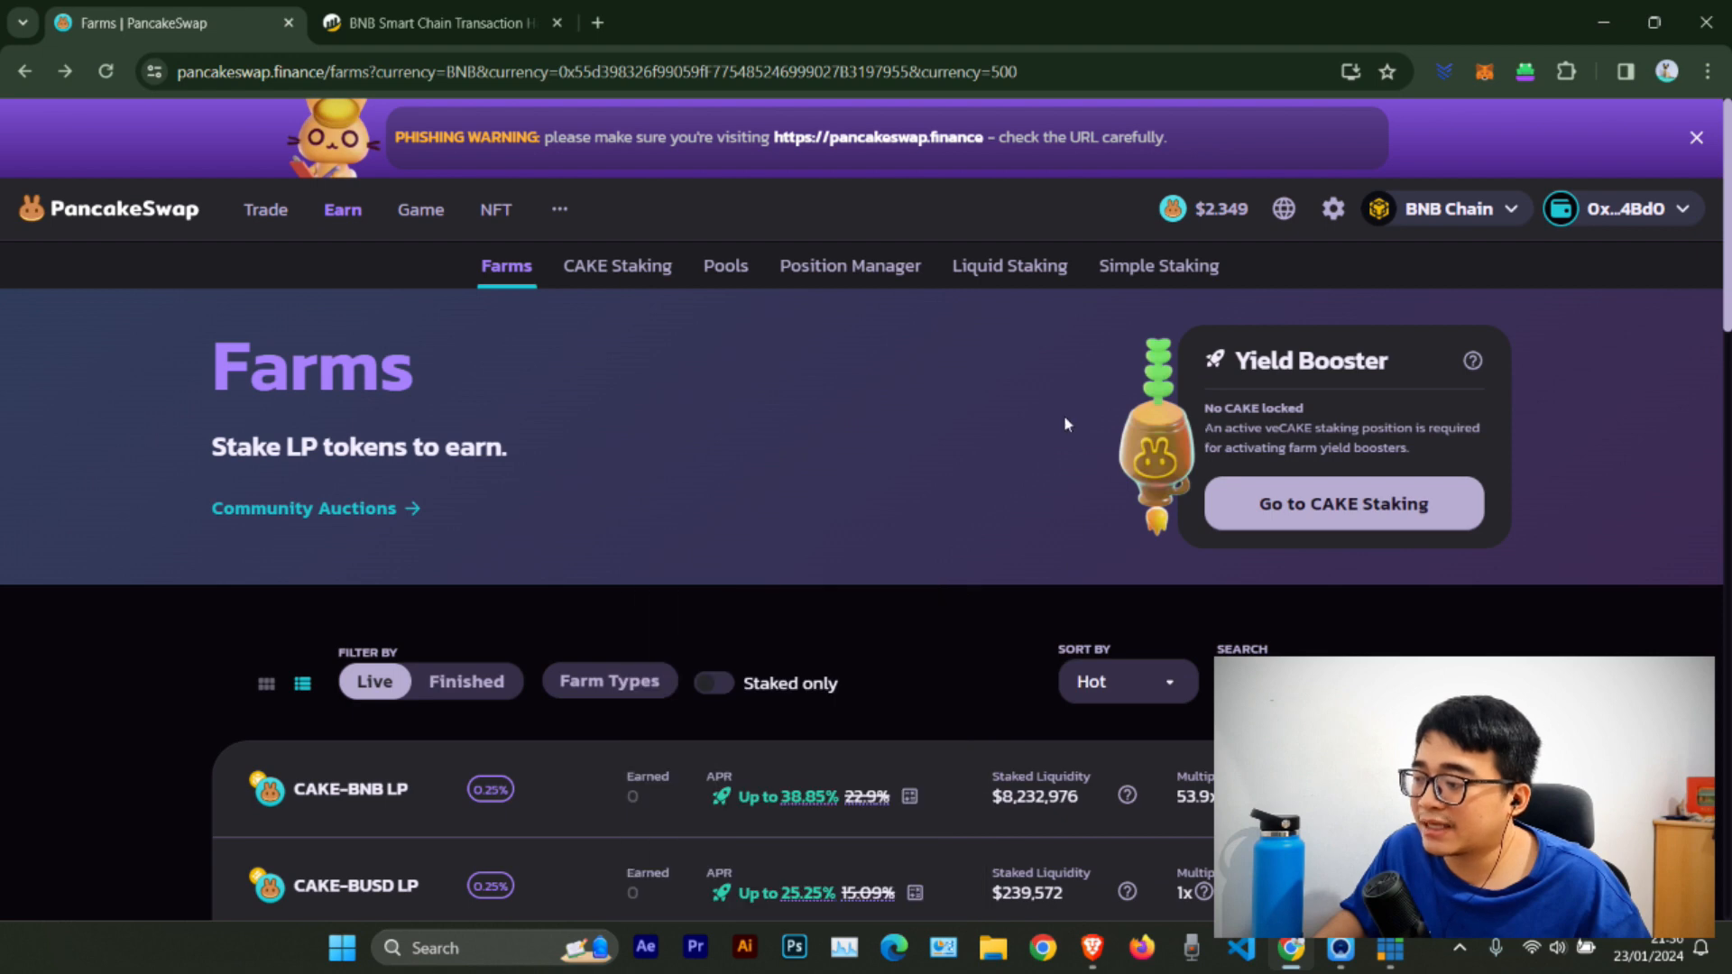
# Step: Open the details of the unstaked USDT-BNB LP position and start removing its liquidity
pyautogui.scroll(-10, 954, 474)
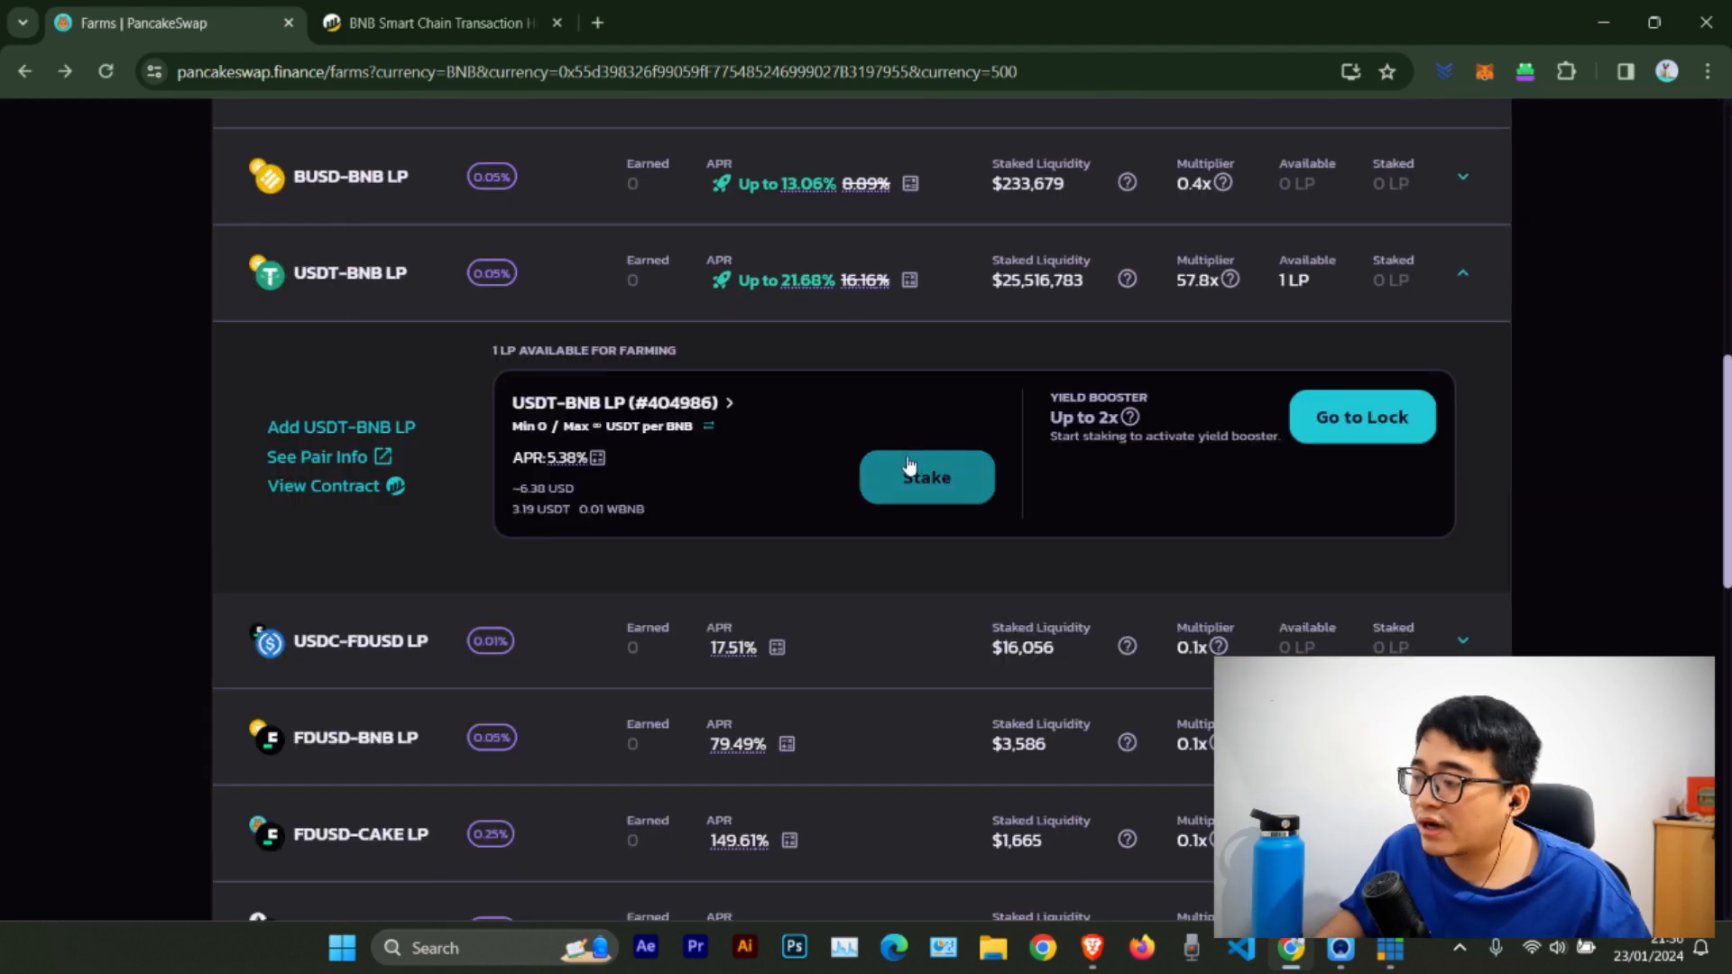
pyautogui.scroll(2, 632, 648)
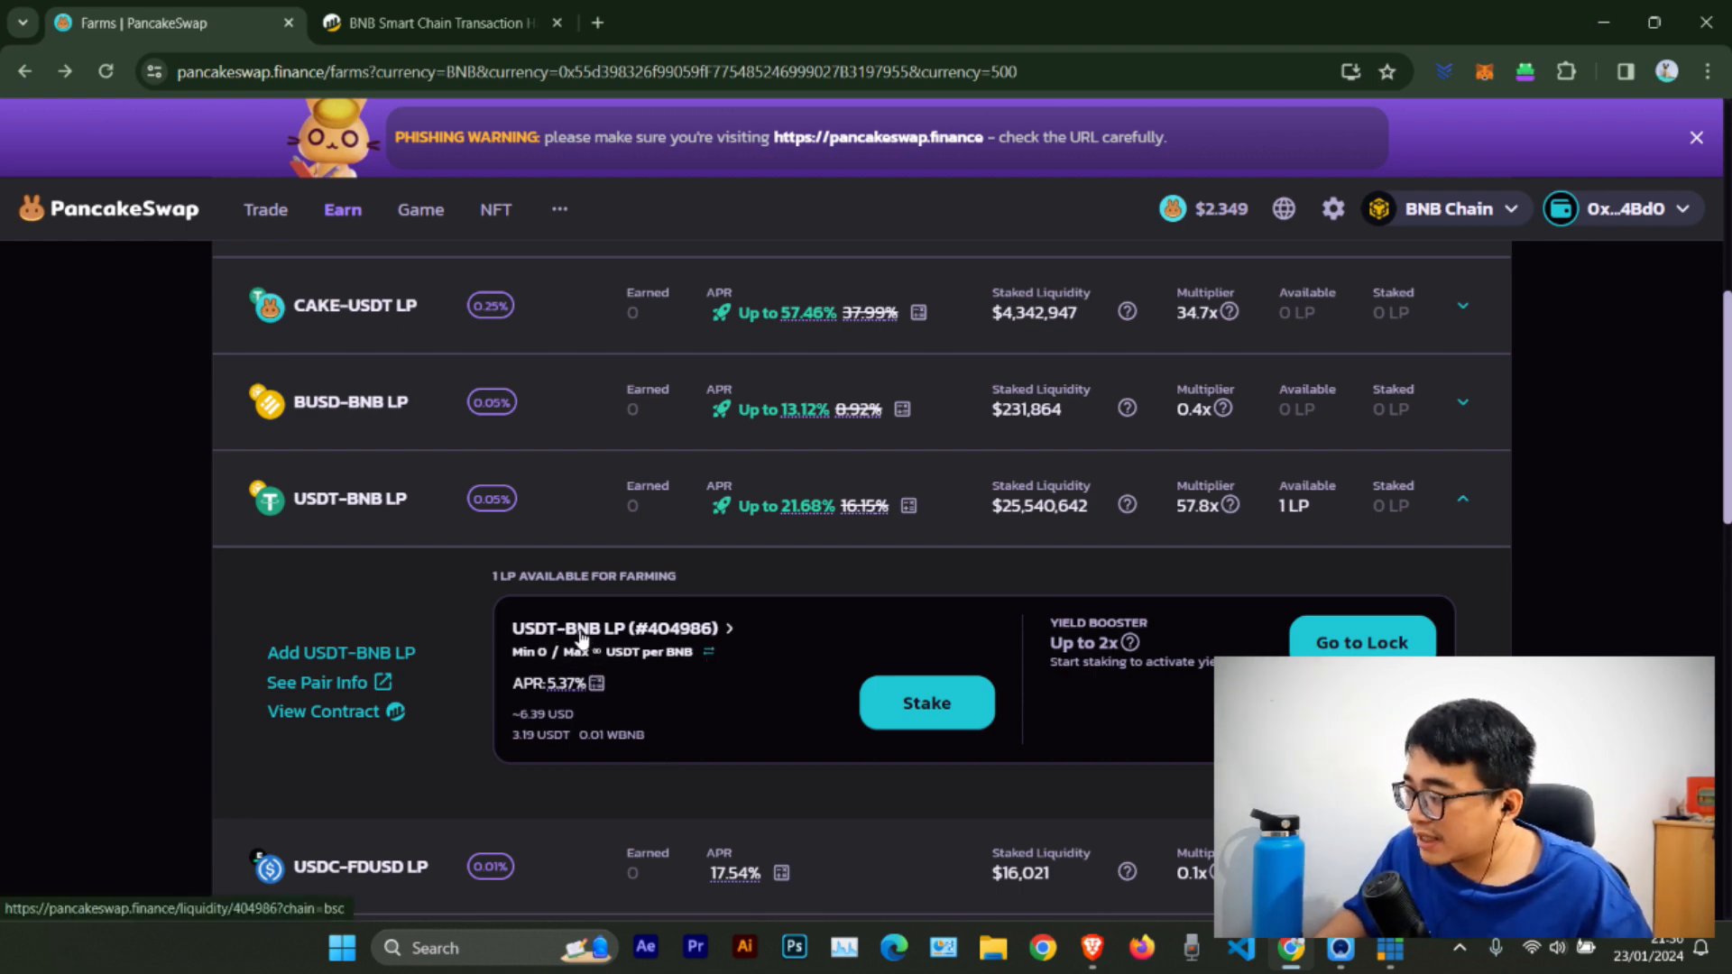
pyautogui.click(721, 631)
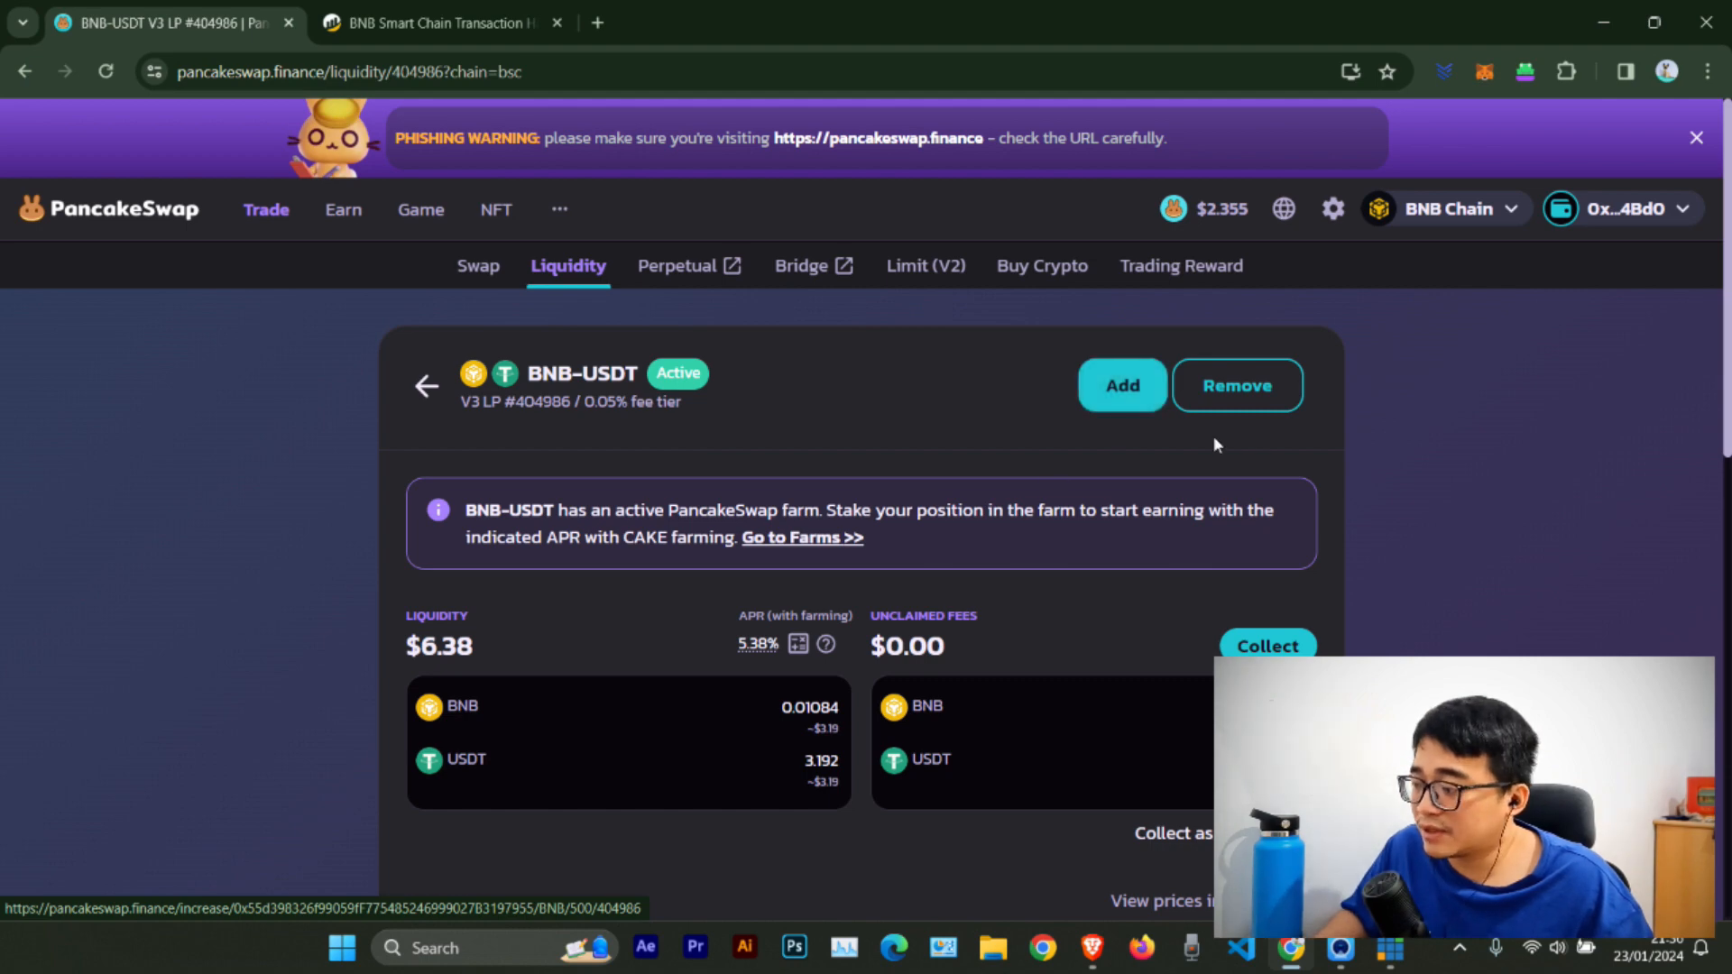
pyautogui.click(1256, 392)
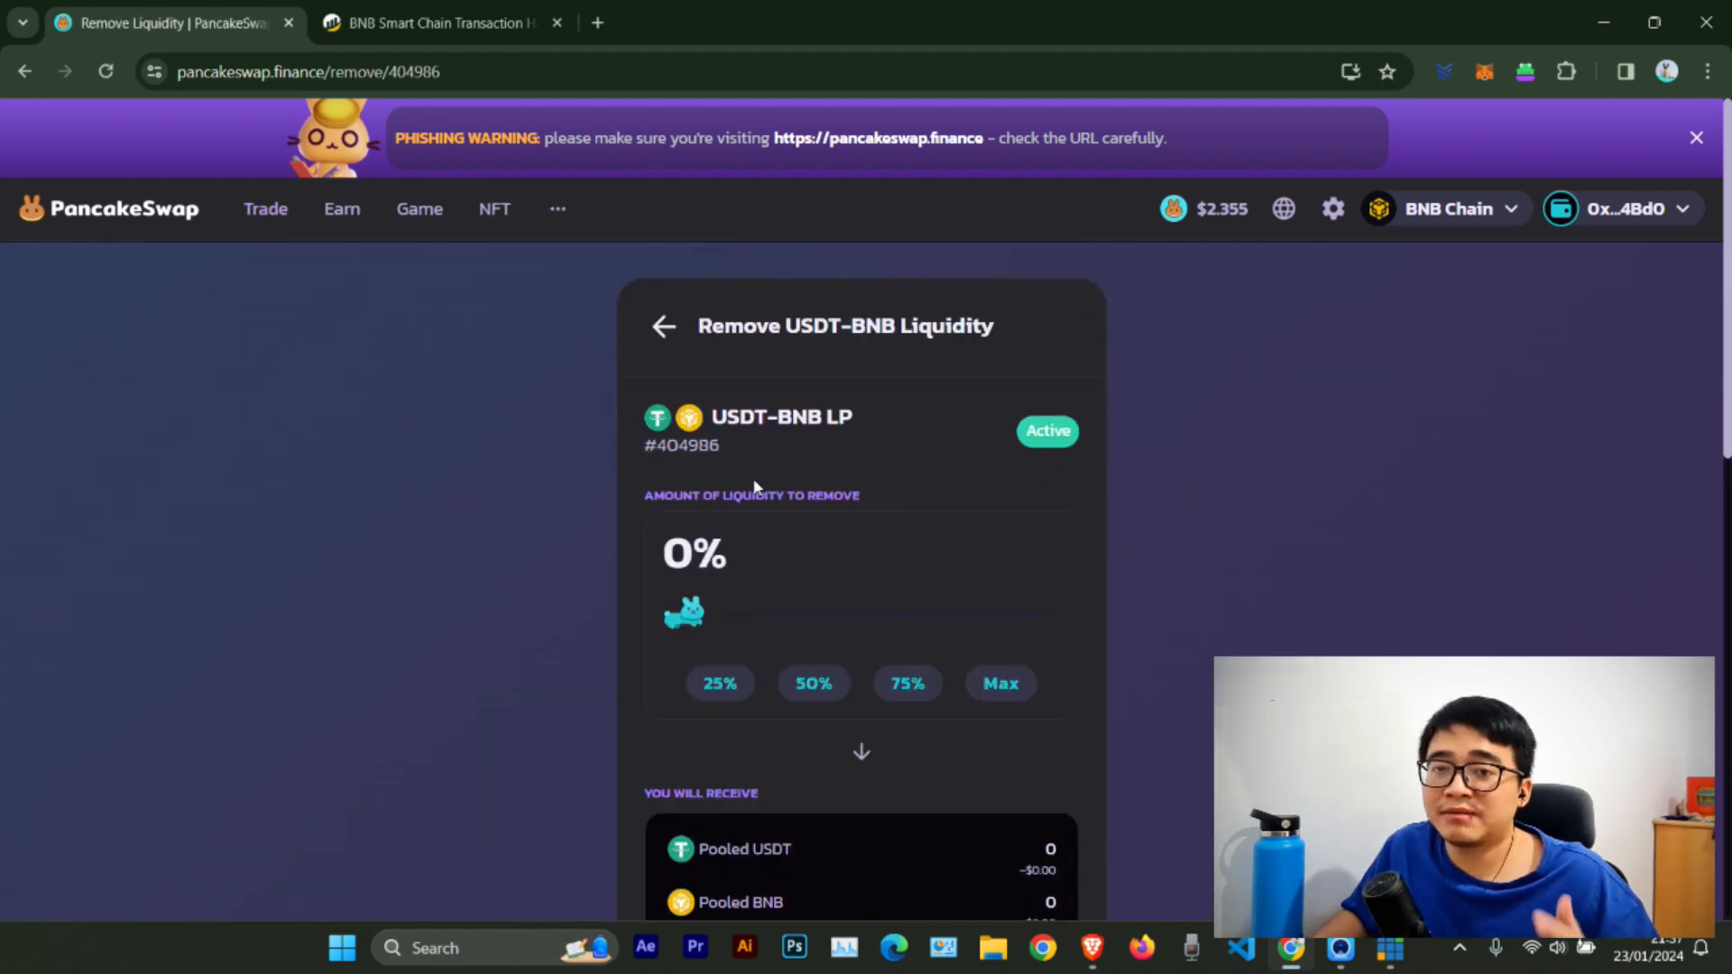
# Step: Try 25% and 50% as the liquidity amount to remove, and set it to the maximum of 100%
pyautogui.scroll(-3, 713, 511)
pyautogui.click(719, 460)
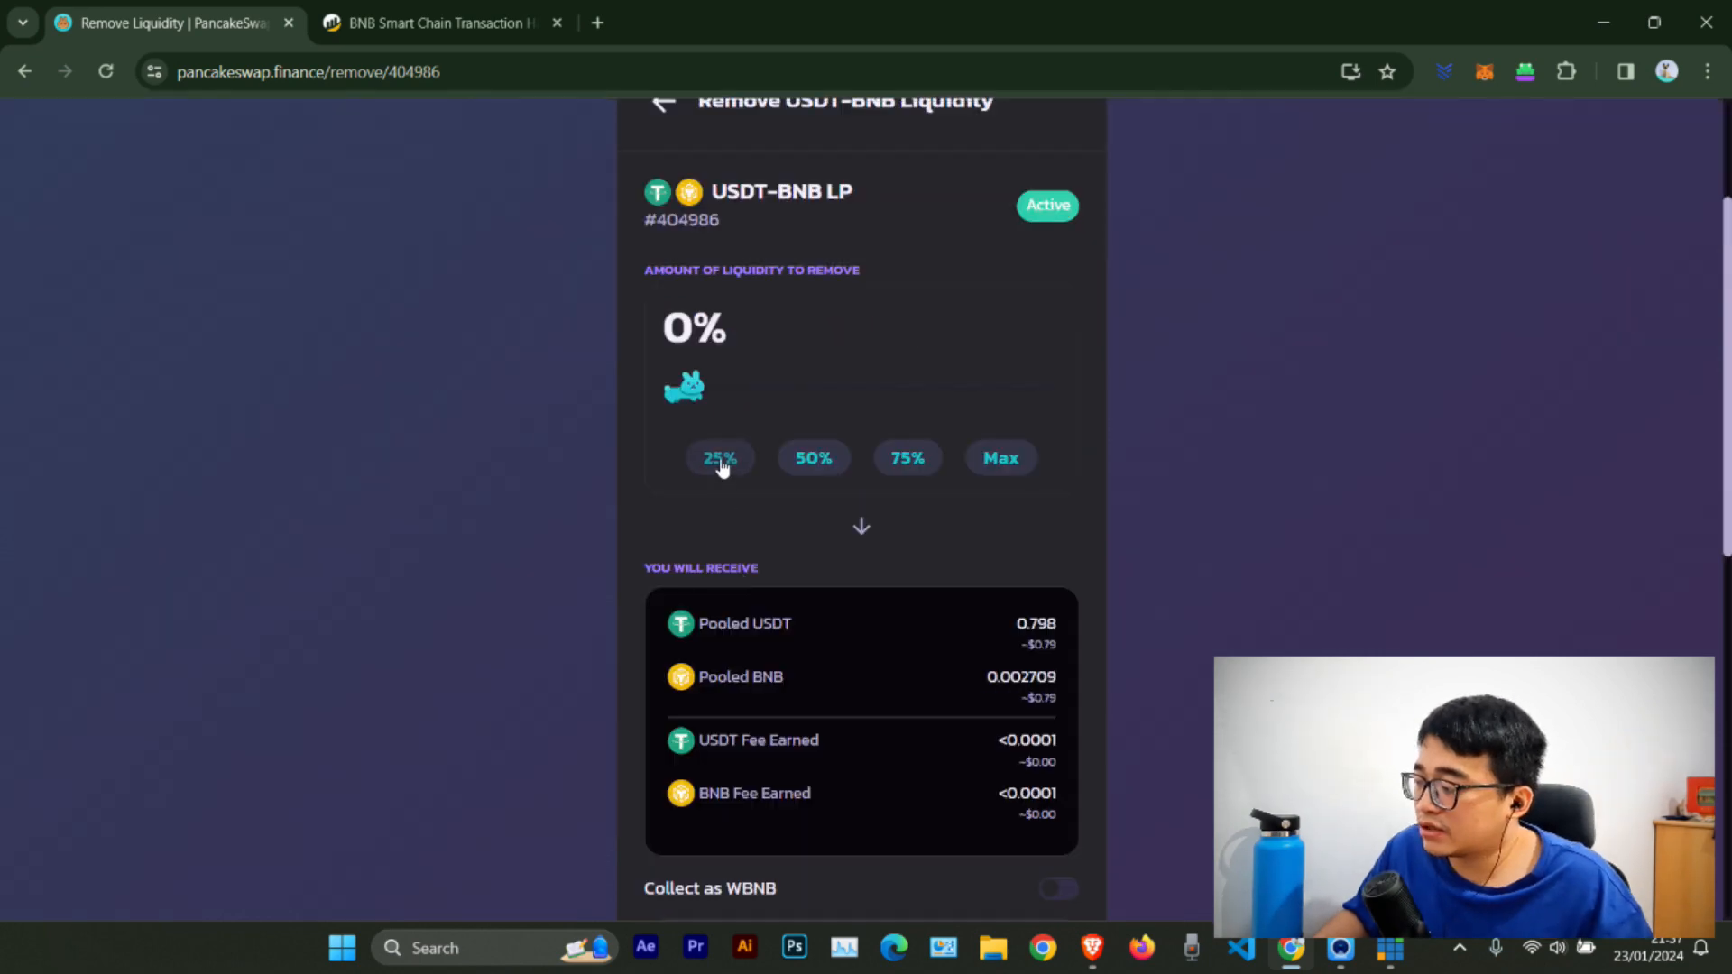
pyautogui.click(824, 469)
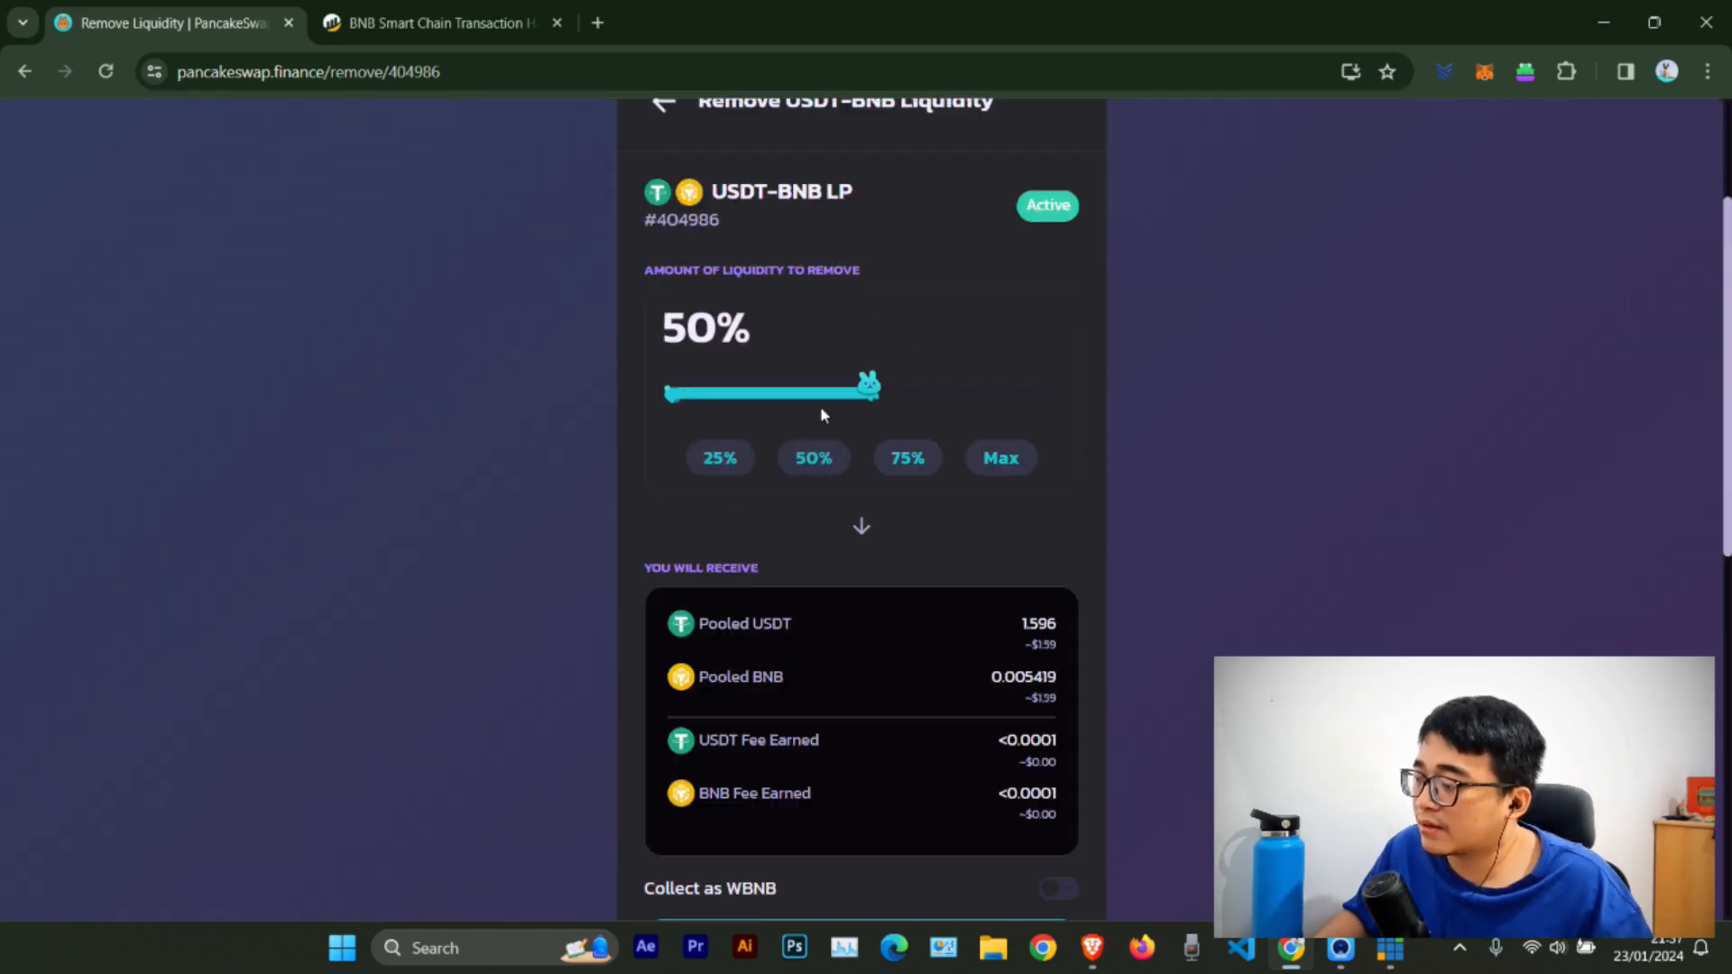
pyautogui.click(998, 460)
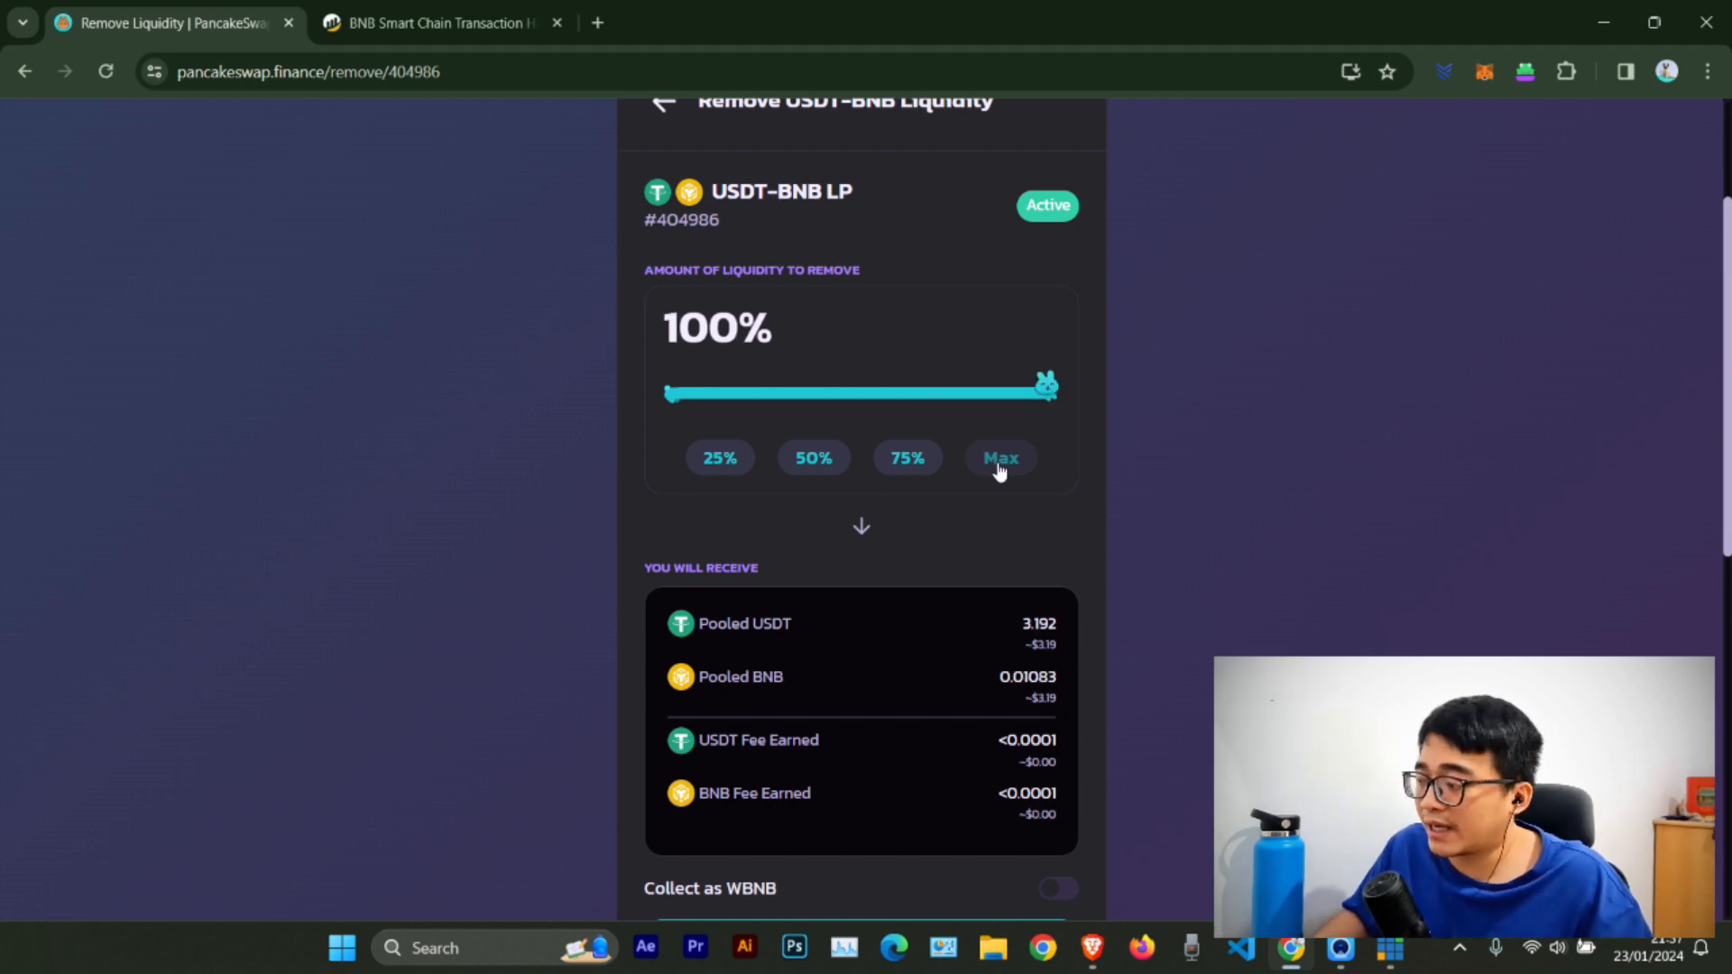
pyautogui.scroll(-5, 888, 374)
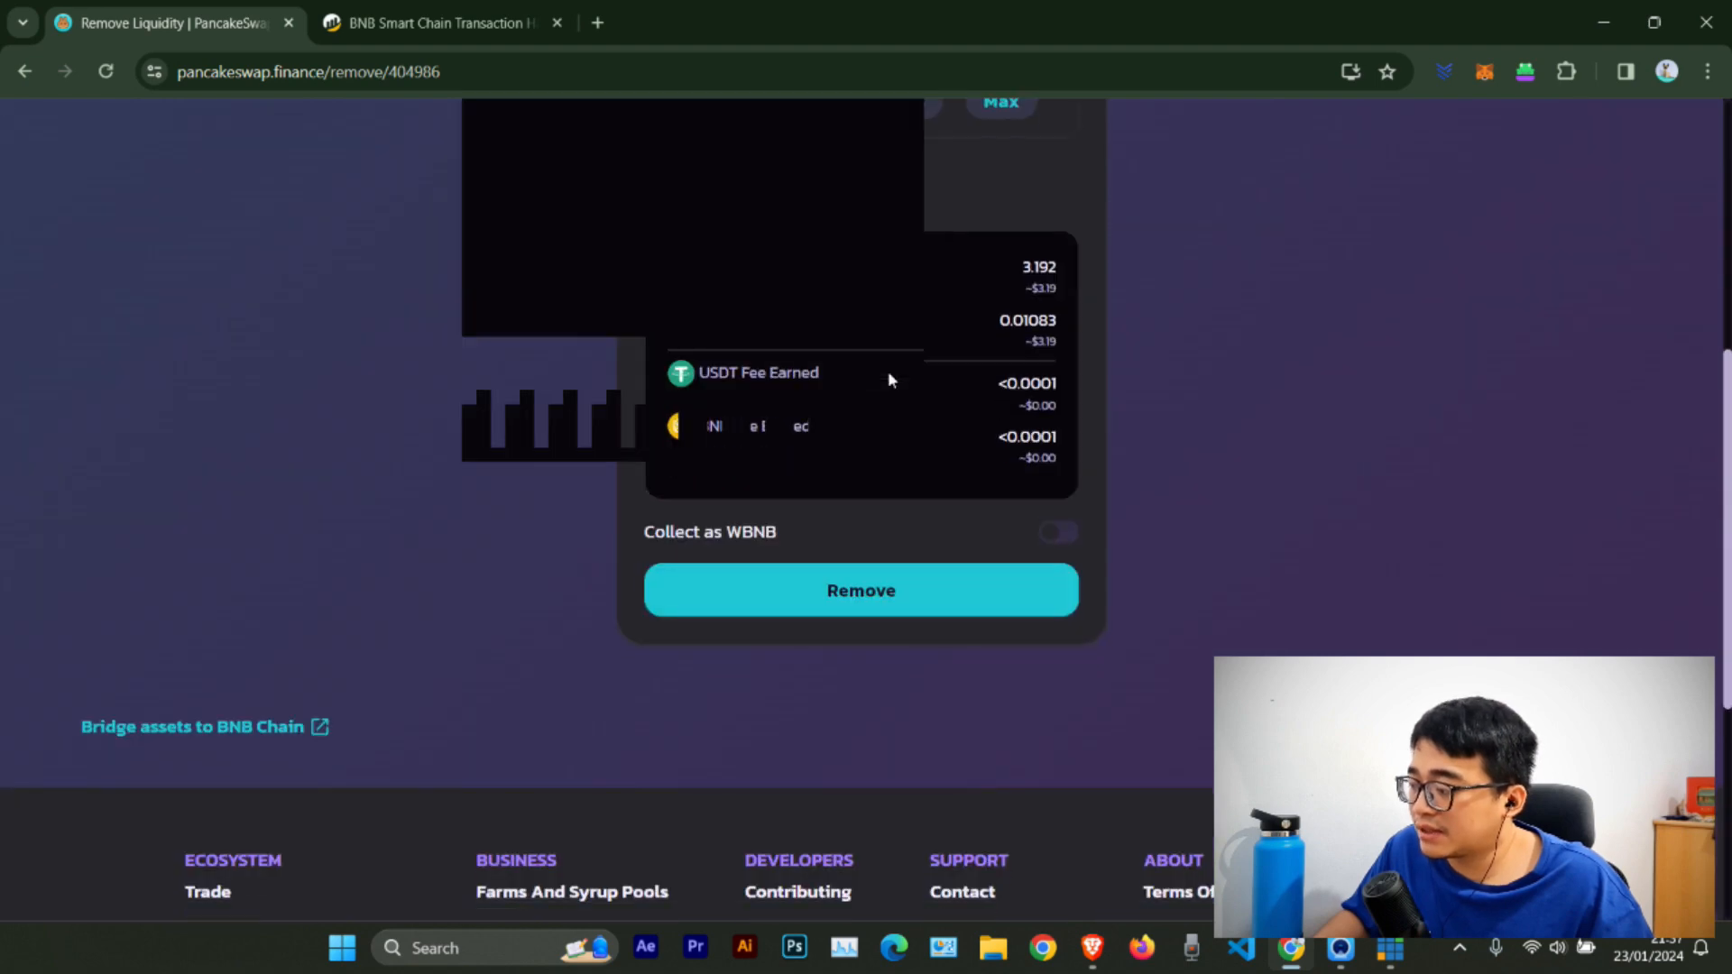
pyautogui.scroll(2, 956, 387)
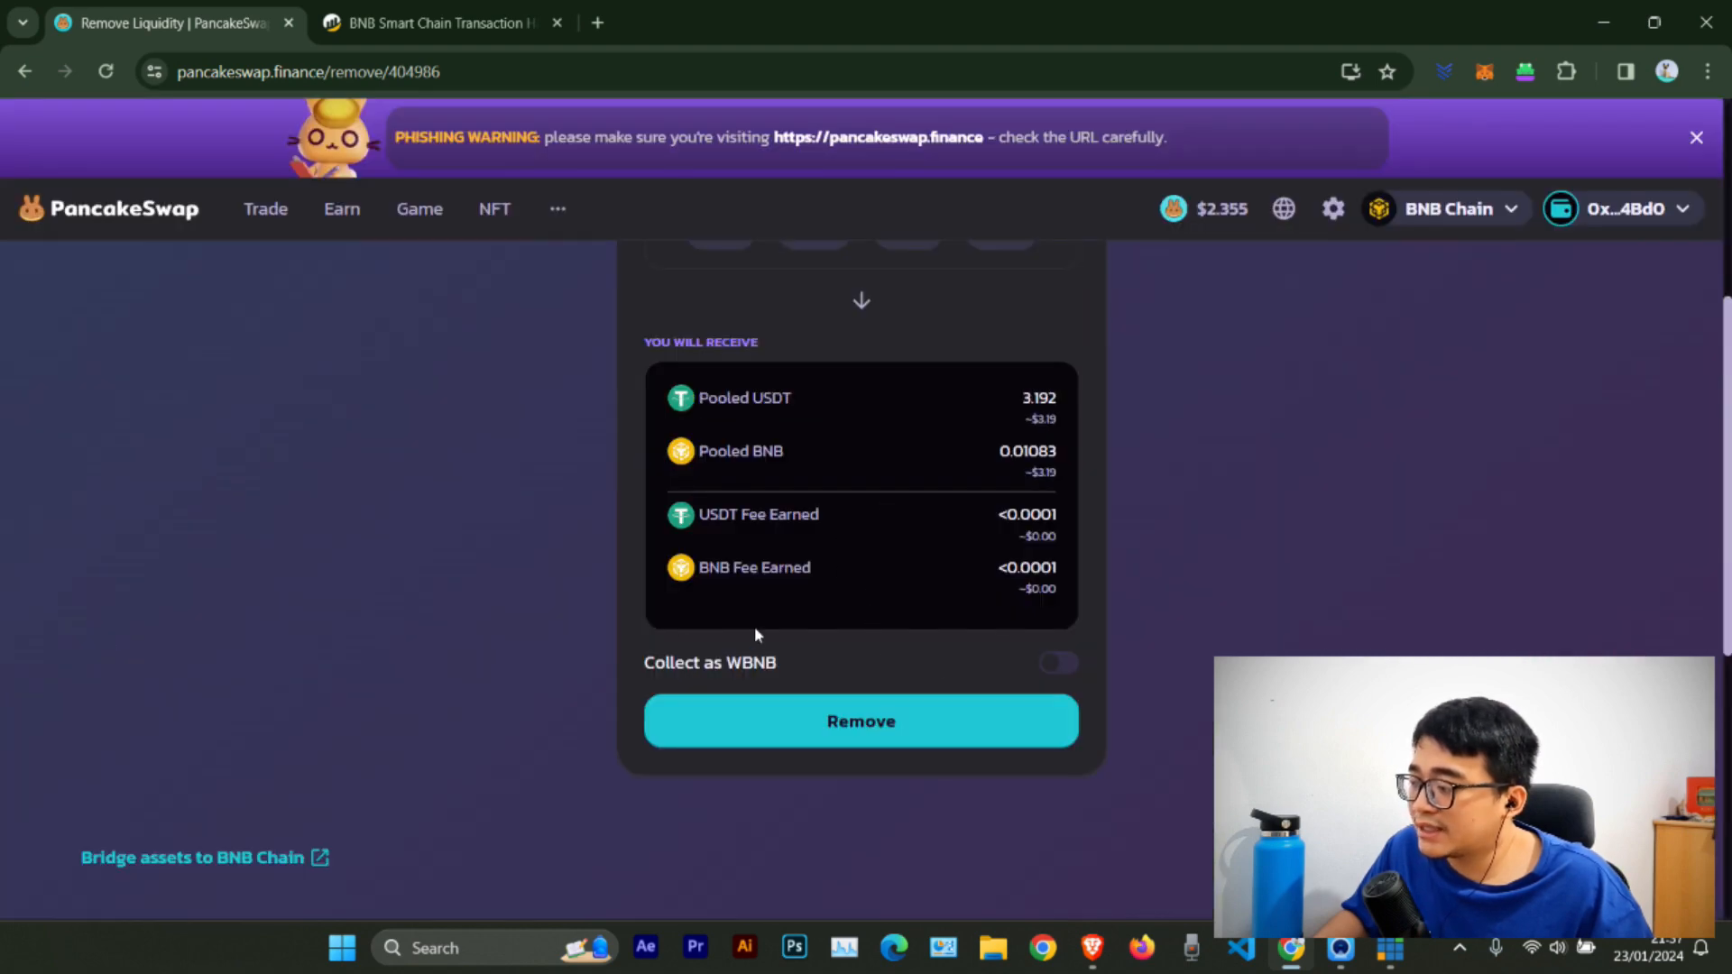
# Step: Remove 100% of the USDT-BNB LP liquidity with Collect as WBNB off, and confirm the transaction in the wallet
pyautogui.moveTo(727, 668); pyautogui.dragTo(765, 667)
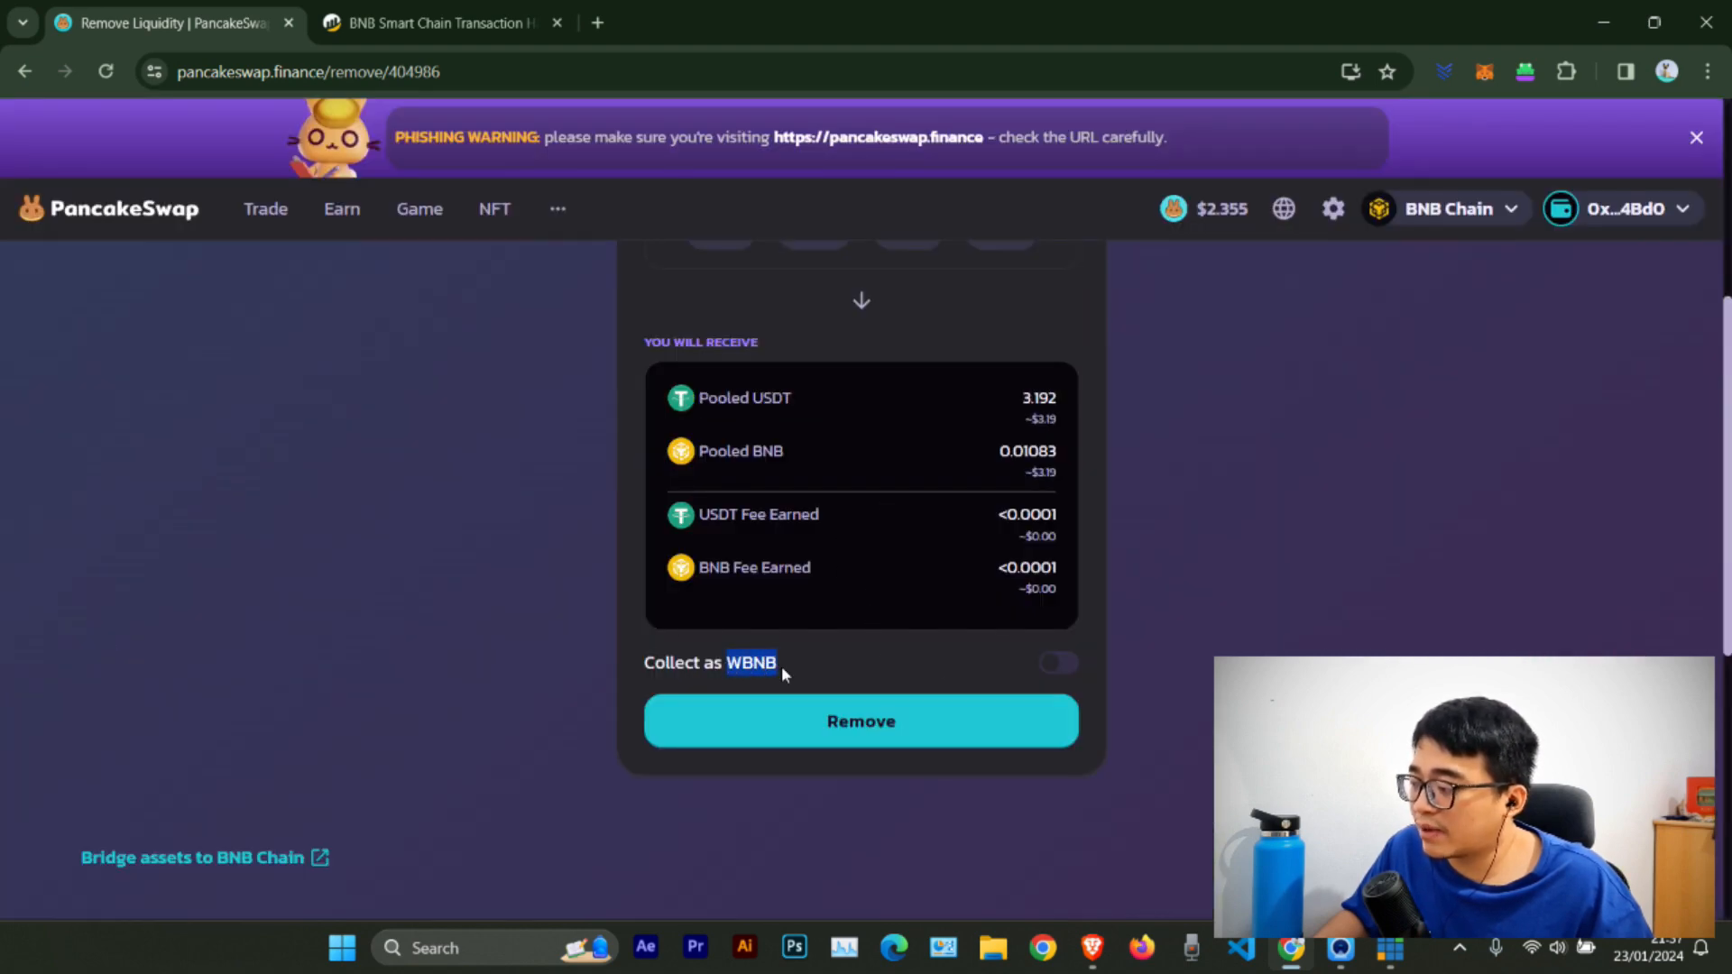
pyautogui.scroll(3, 813, 686)
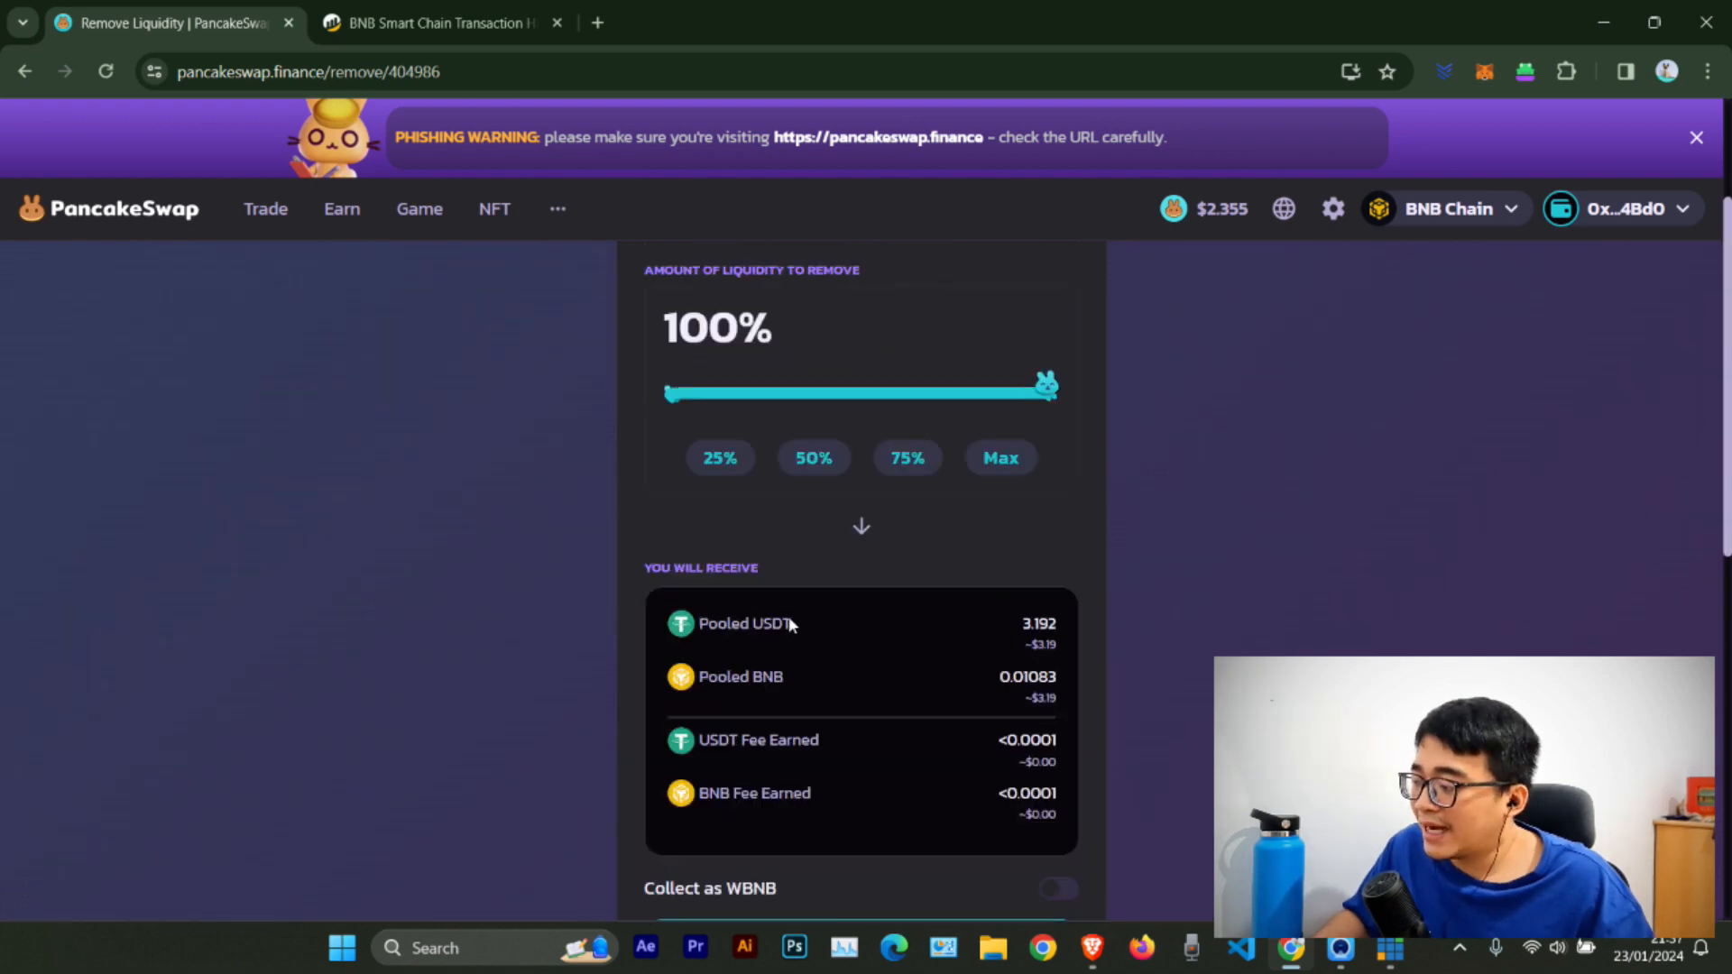
pyautogui.scroll(2, 815, 599)
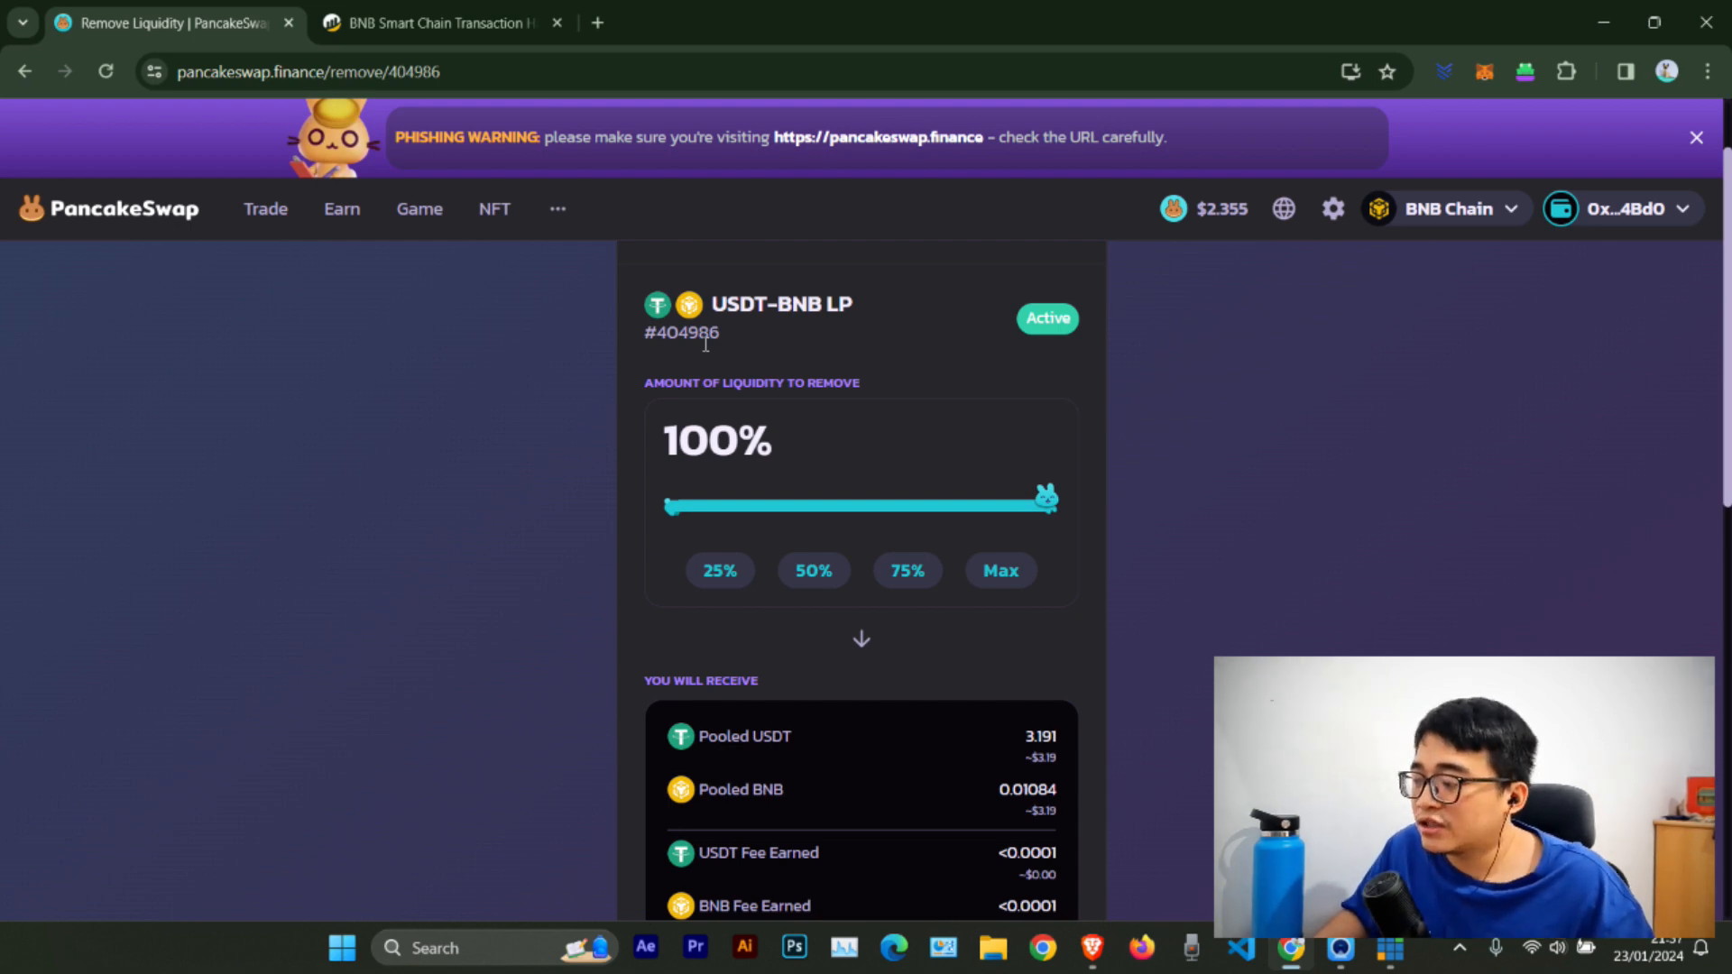
pyautogui.scroll(-3, 757, 361)
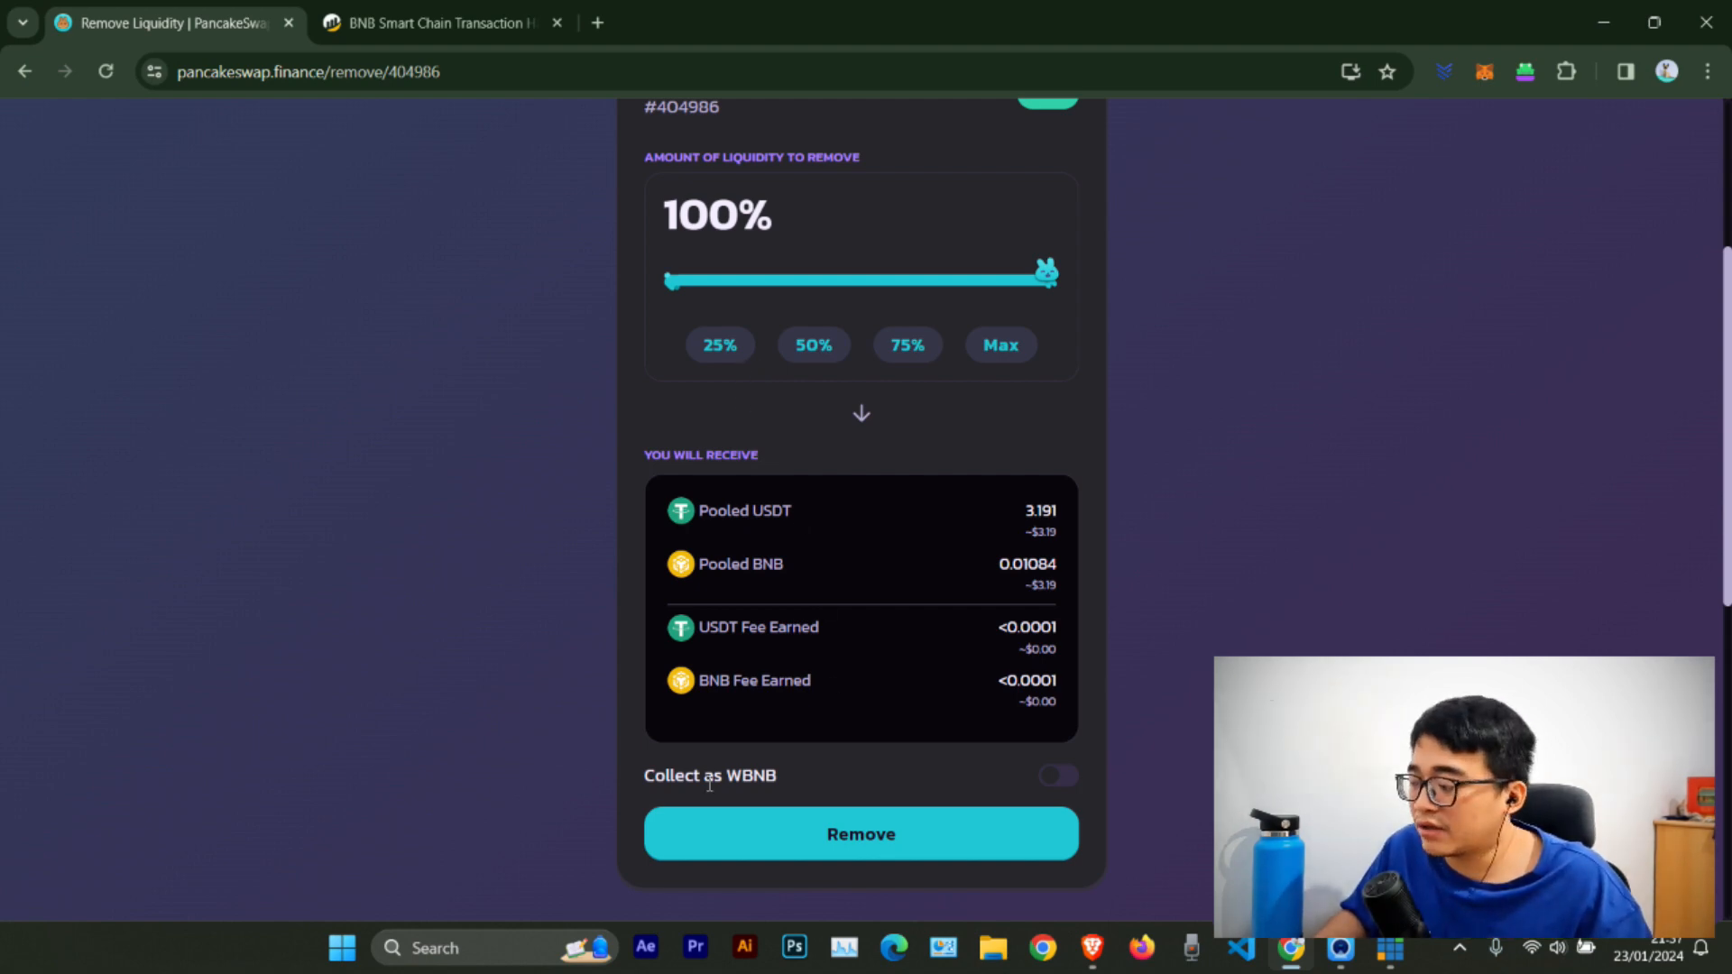
pyautogui.moveTo(703, 778); pyautogui.dragTo(786, 771)
pyautogui.click(787, 771)
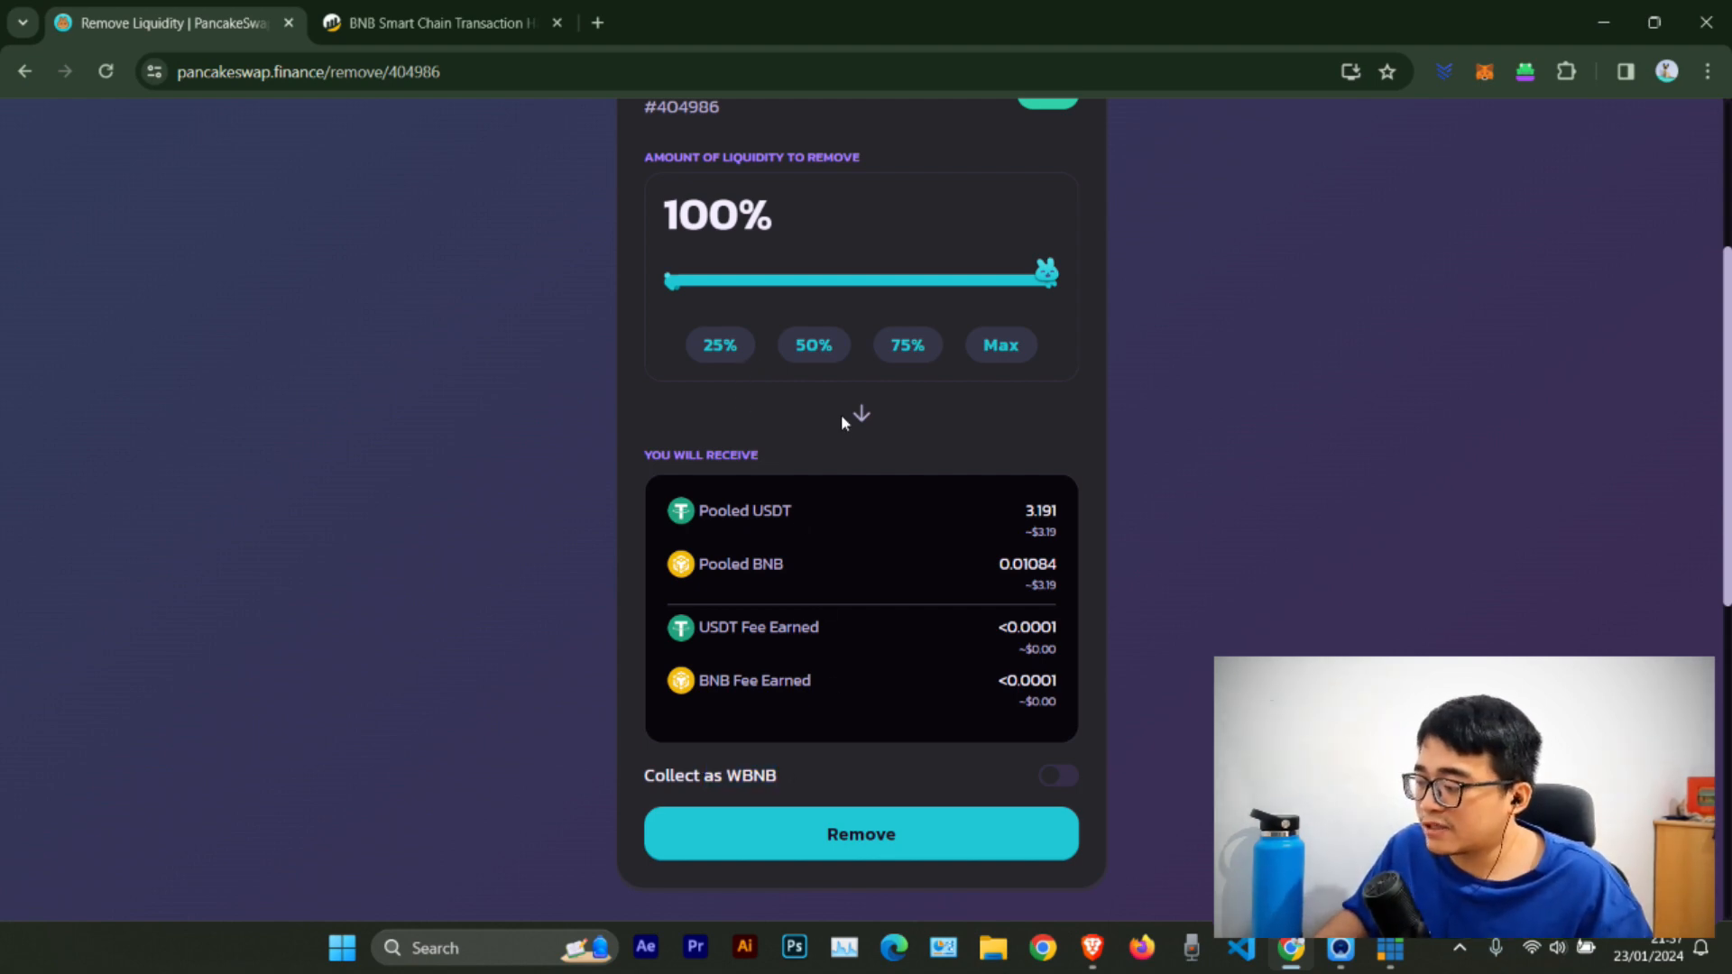
pyautogui.click(837, 835)
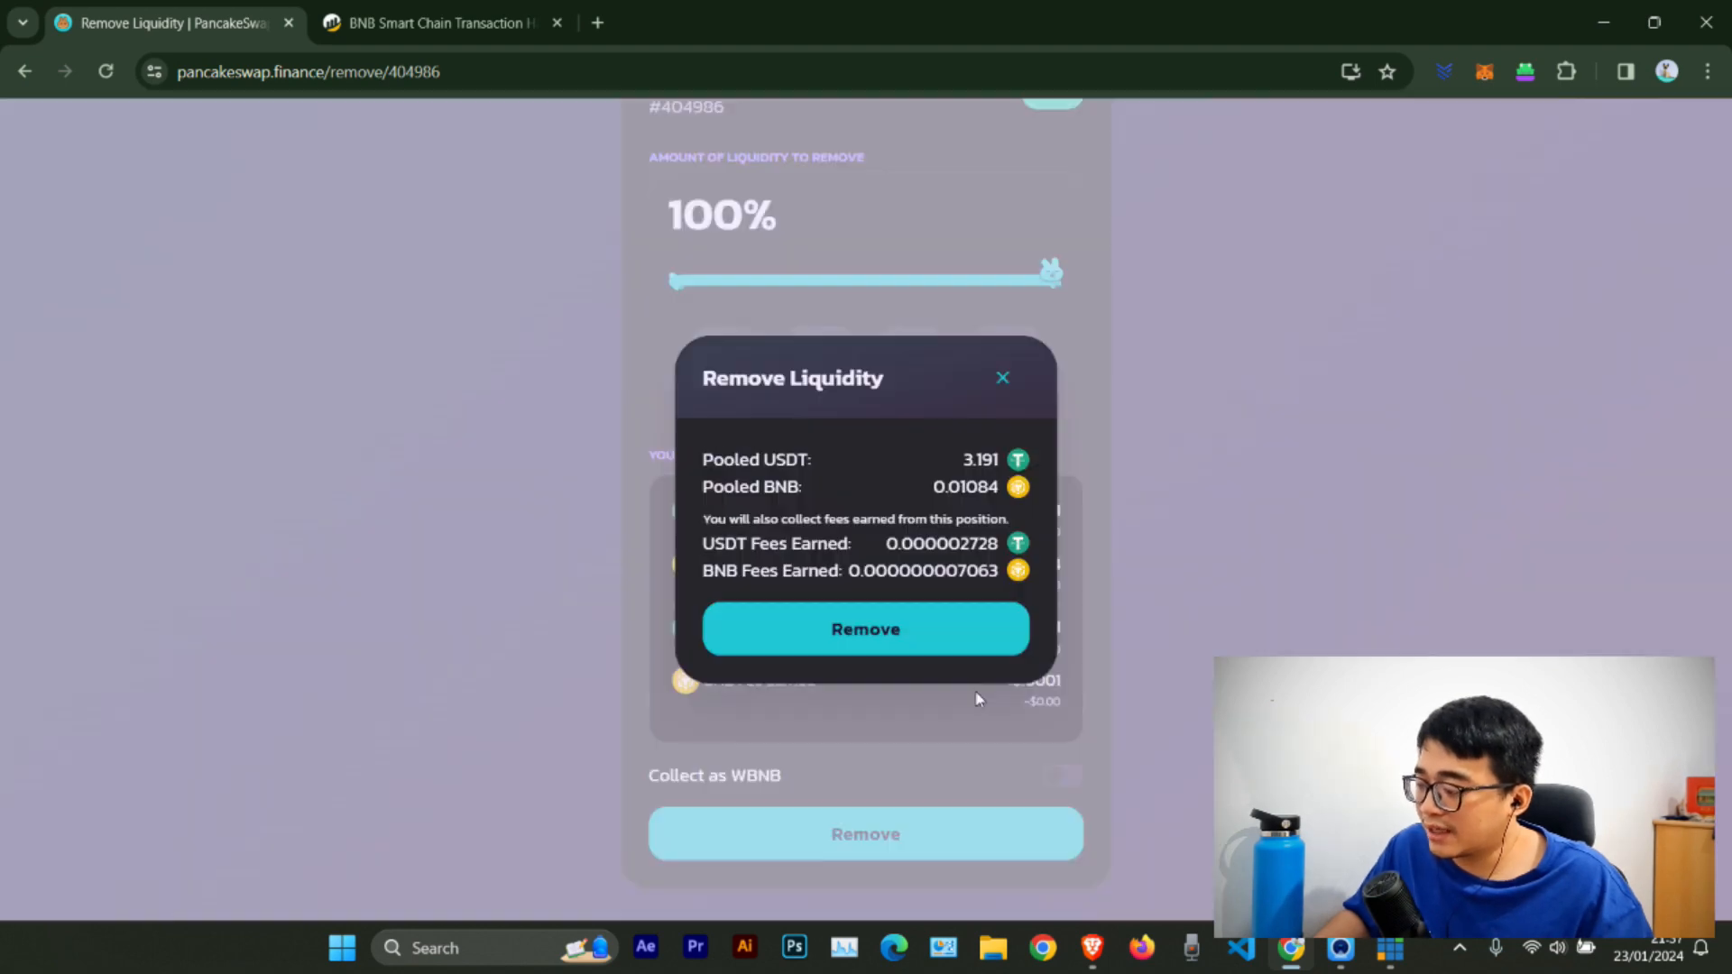
pyautogui.click(912, 642)
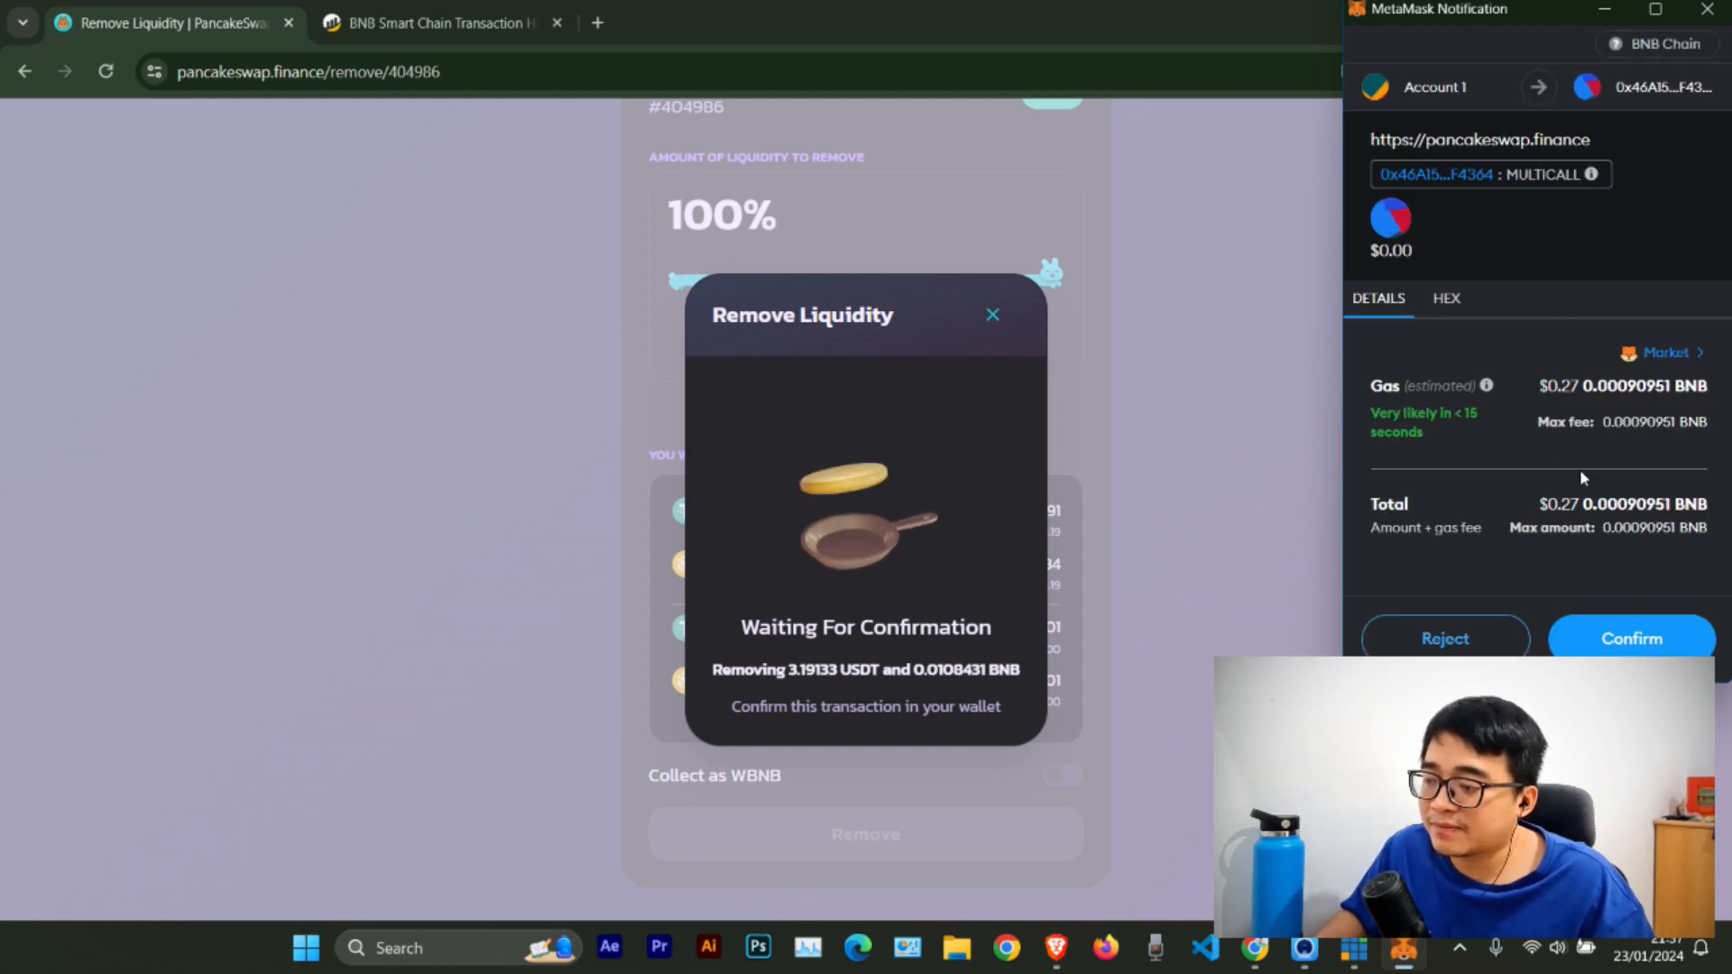
pyautogui.click(1633, 638)
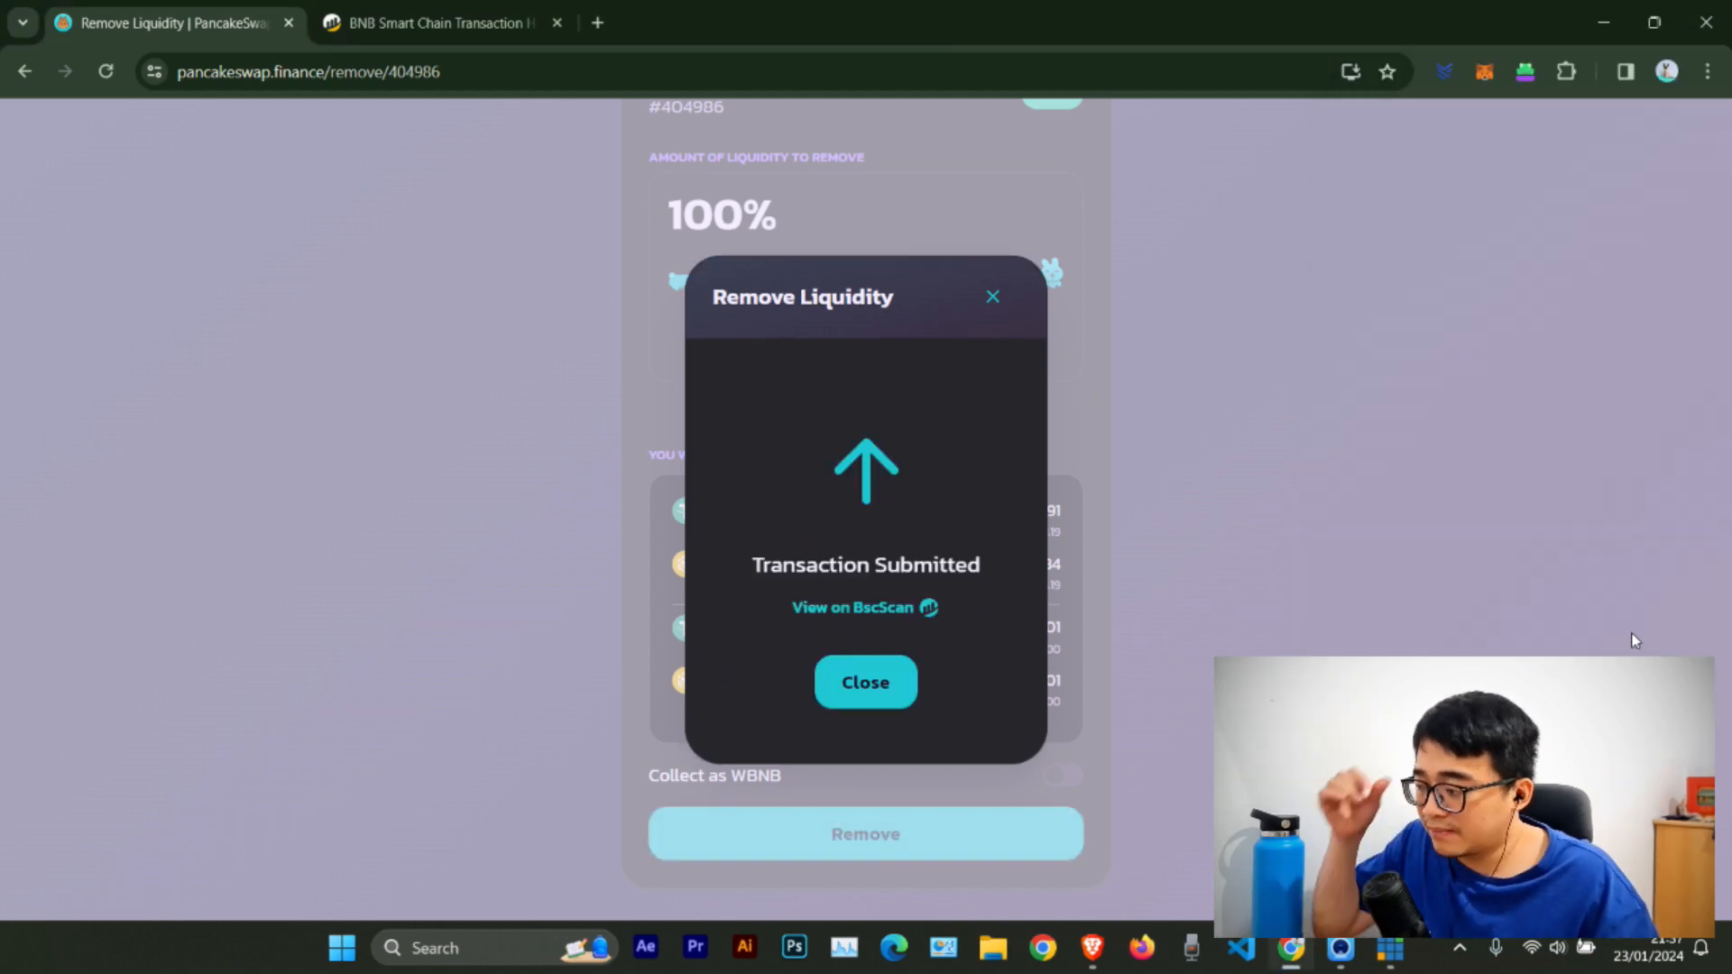
pyautogui.click(860, 686)
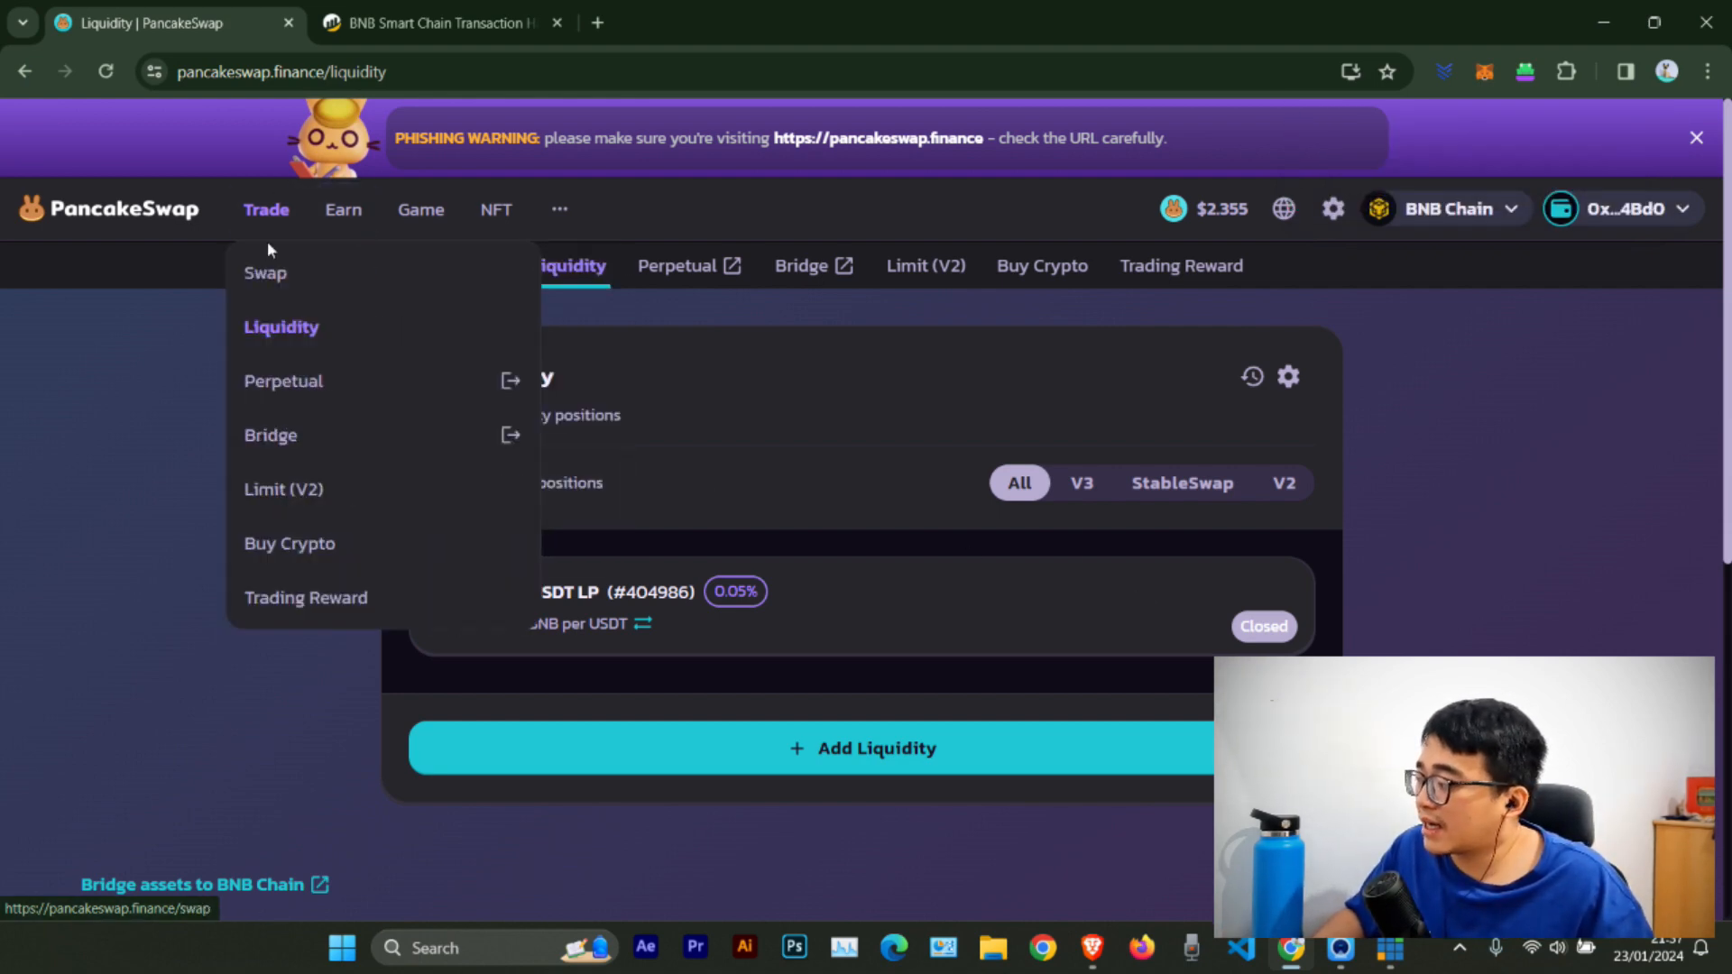
# Step: Open the Swap page and set up a swap from USDT to BNB
pyautogui.moveTo(285, 233)
pyautogui.click(281, 275)
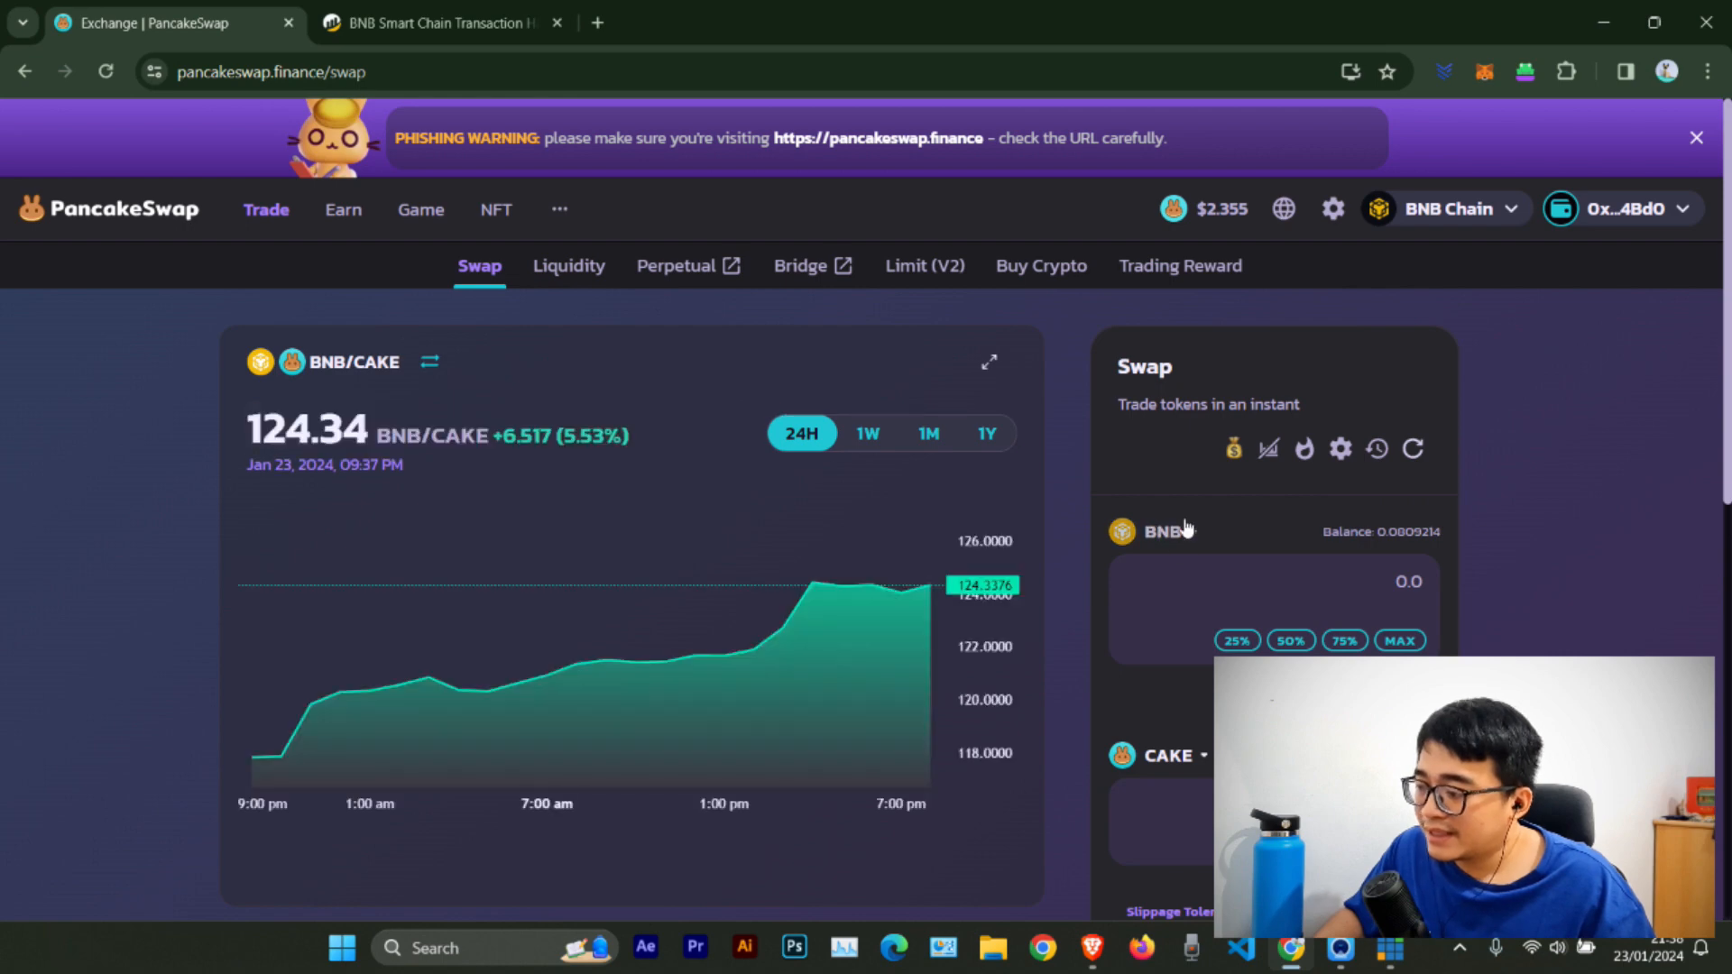
pyautogui.click(1173, 756)
pyautogui.click(881, 499)
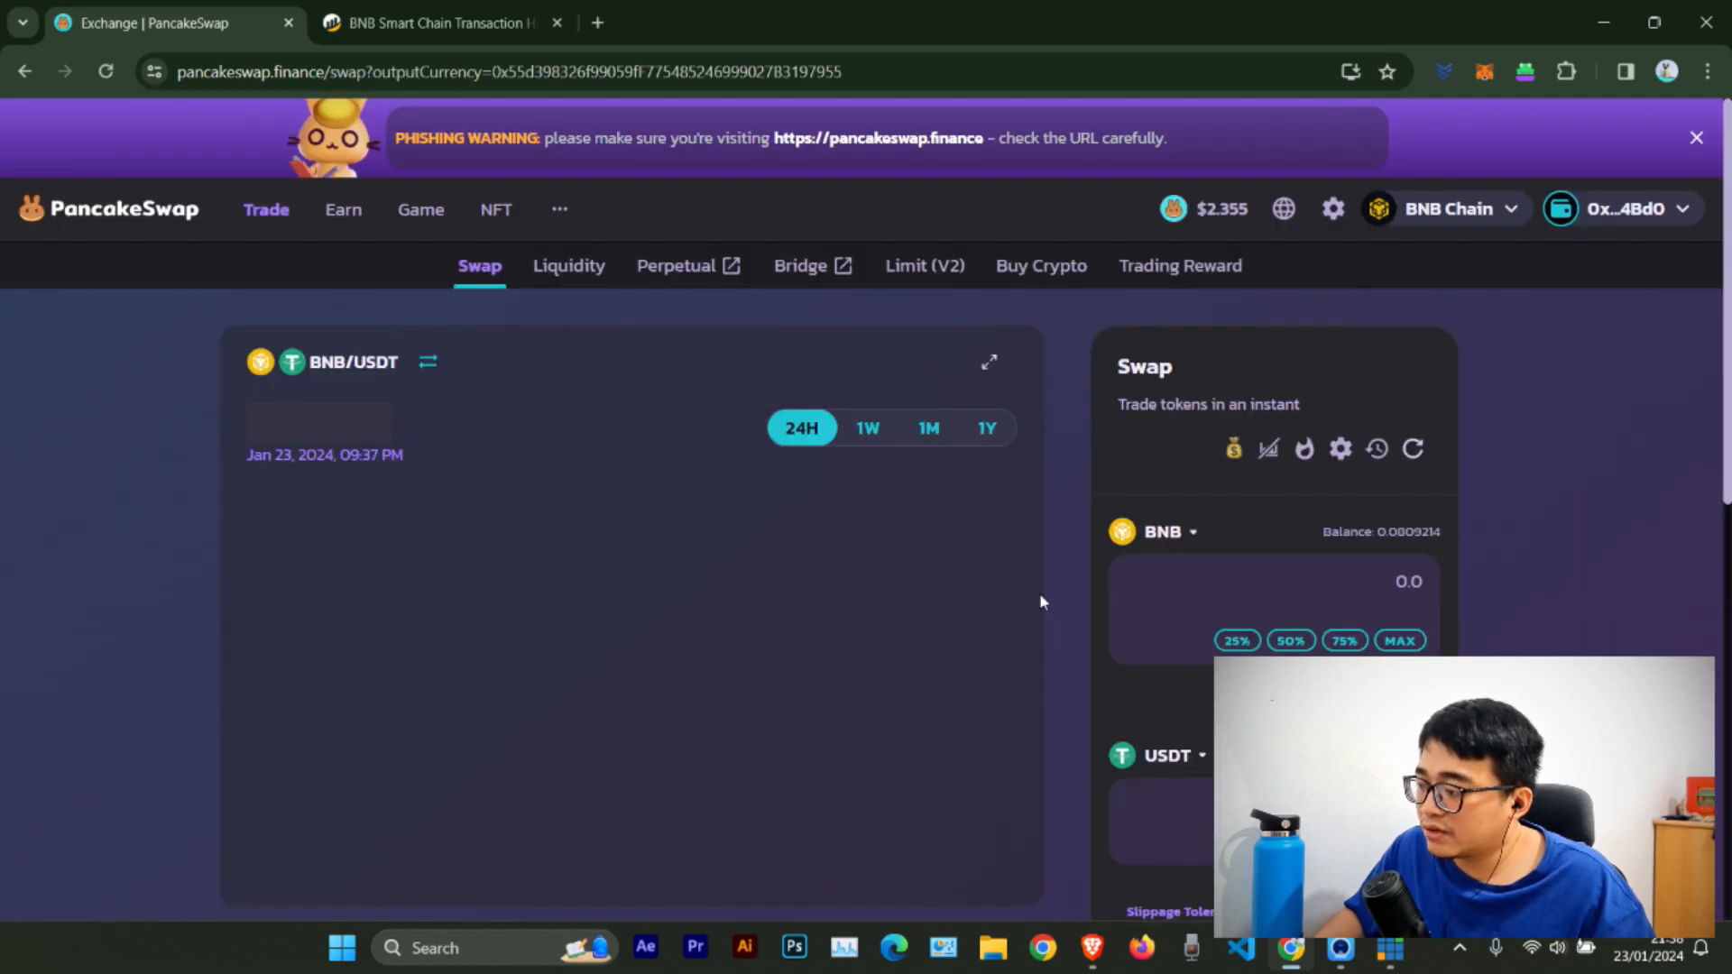
pyautogui.scroll(-2, 1388, 554)
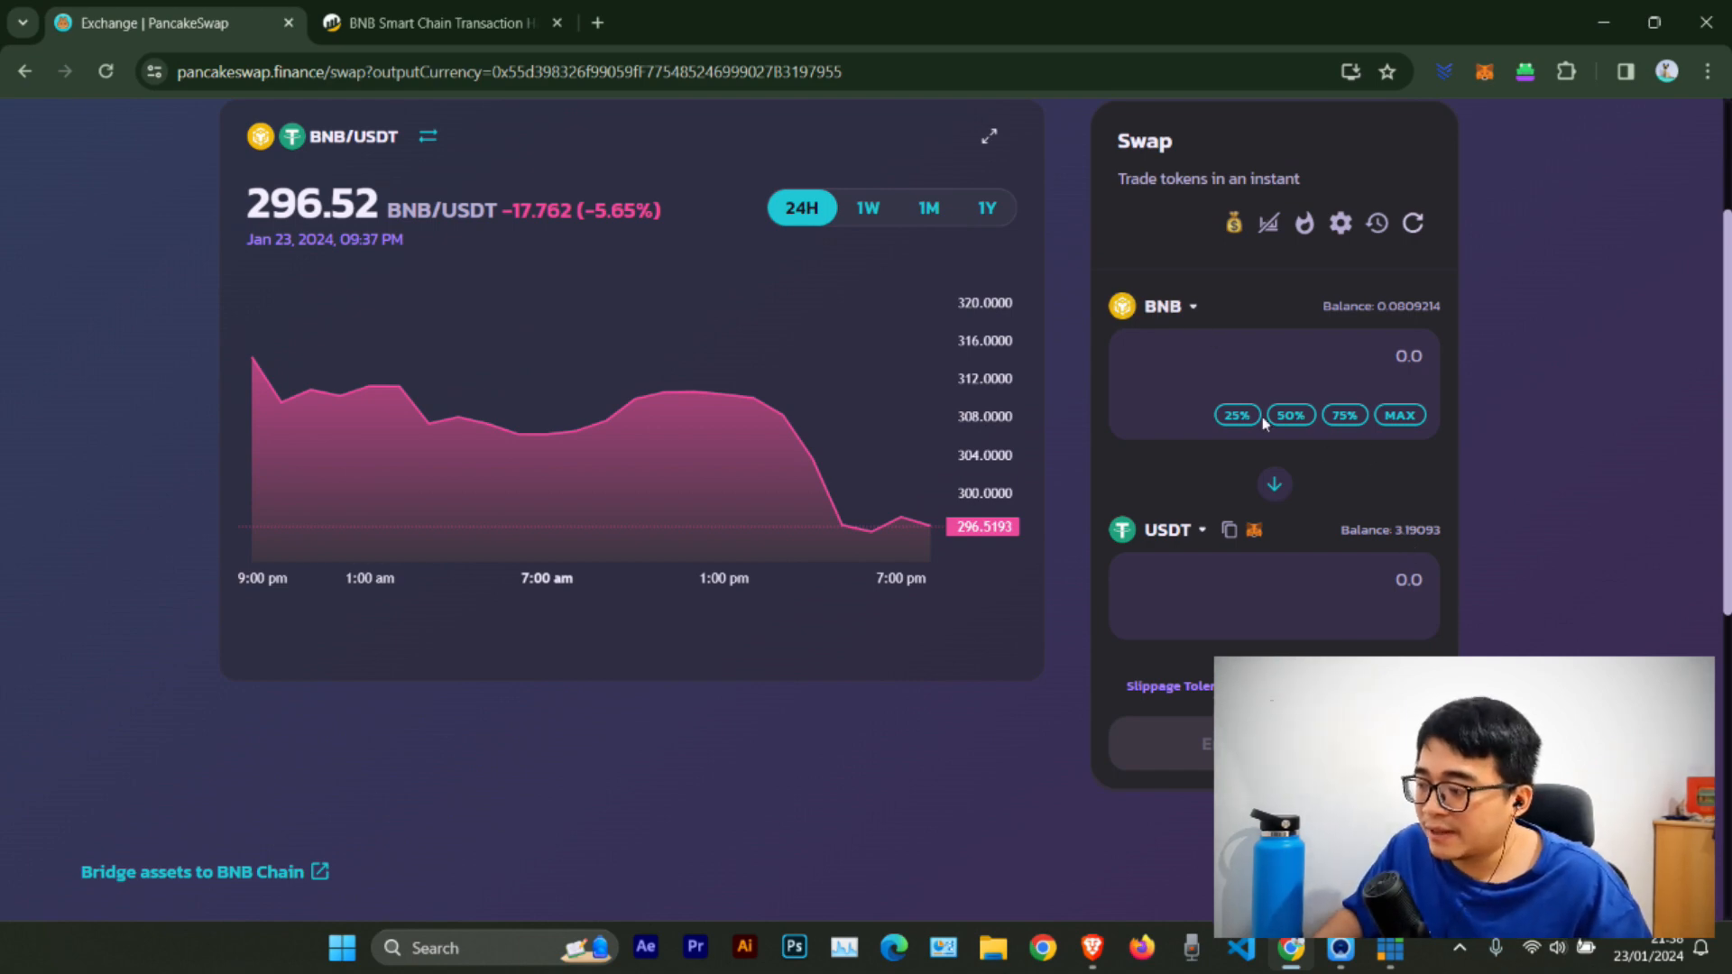
pyautogui.click(1275, 487)
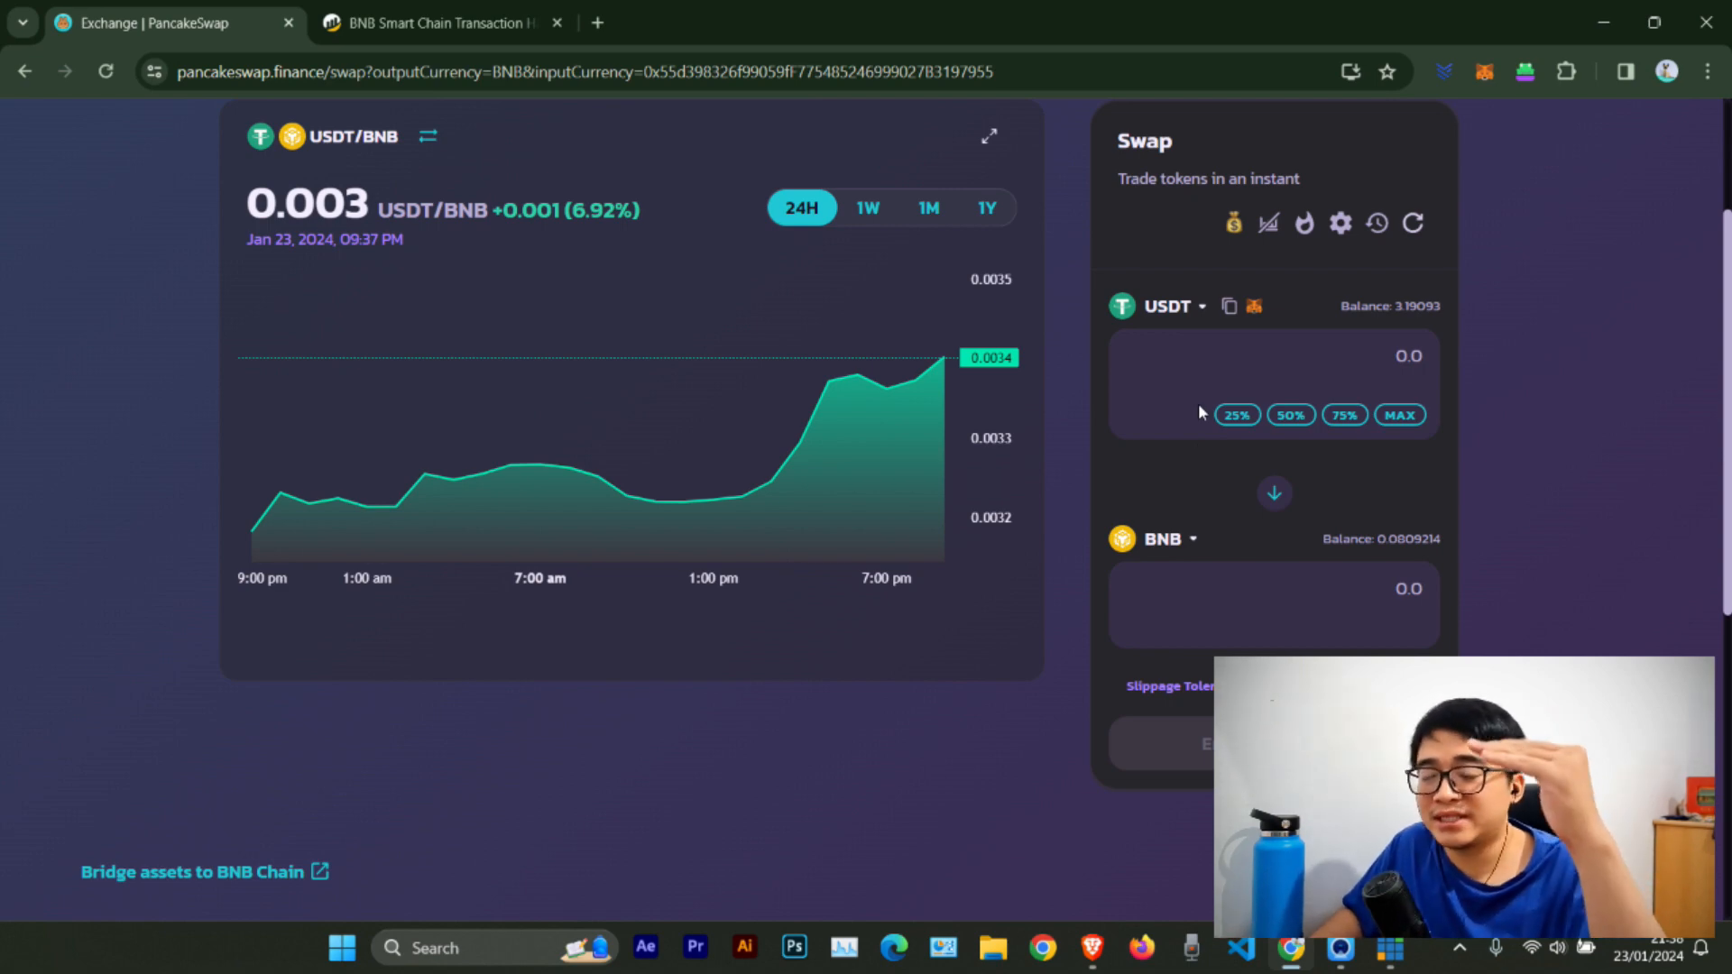
# Step: Try 50% and 75% of the USDT balance as the swap amount, and set it to the maximum
pyautogui.scroll(2, 1216, 401)
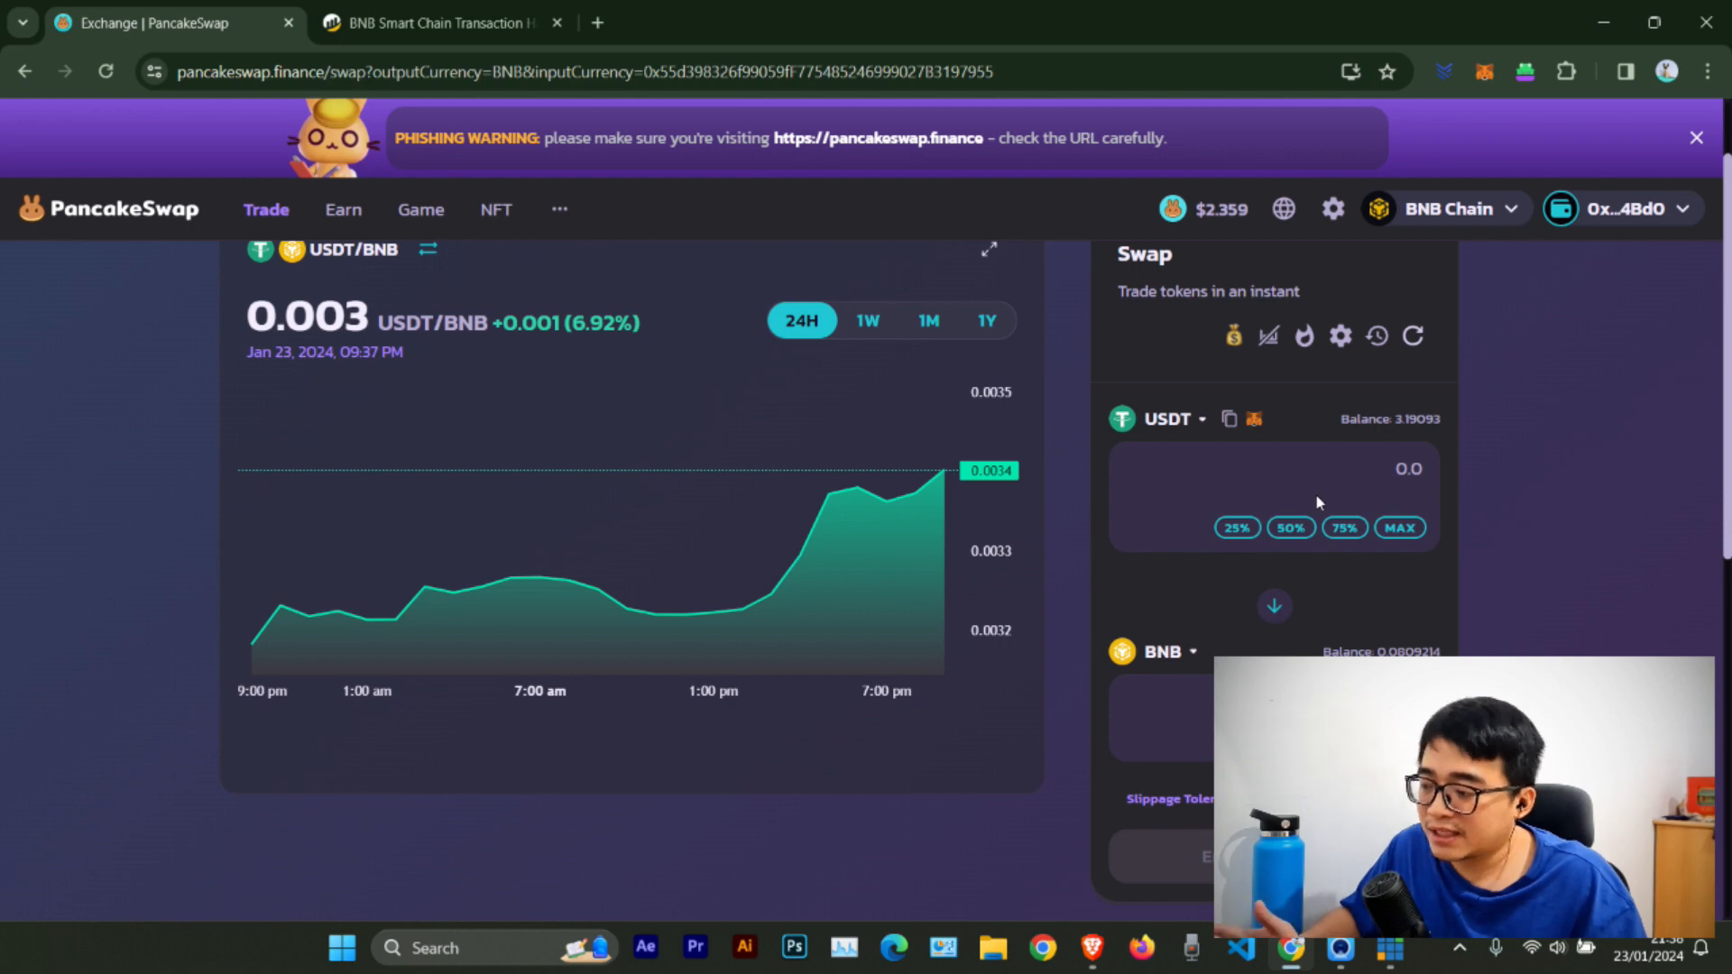
pyautogui.click(1288, 528)
pyautogui.click(1337, 539)
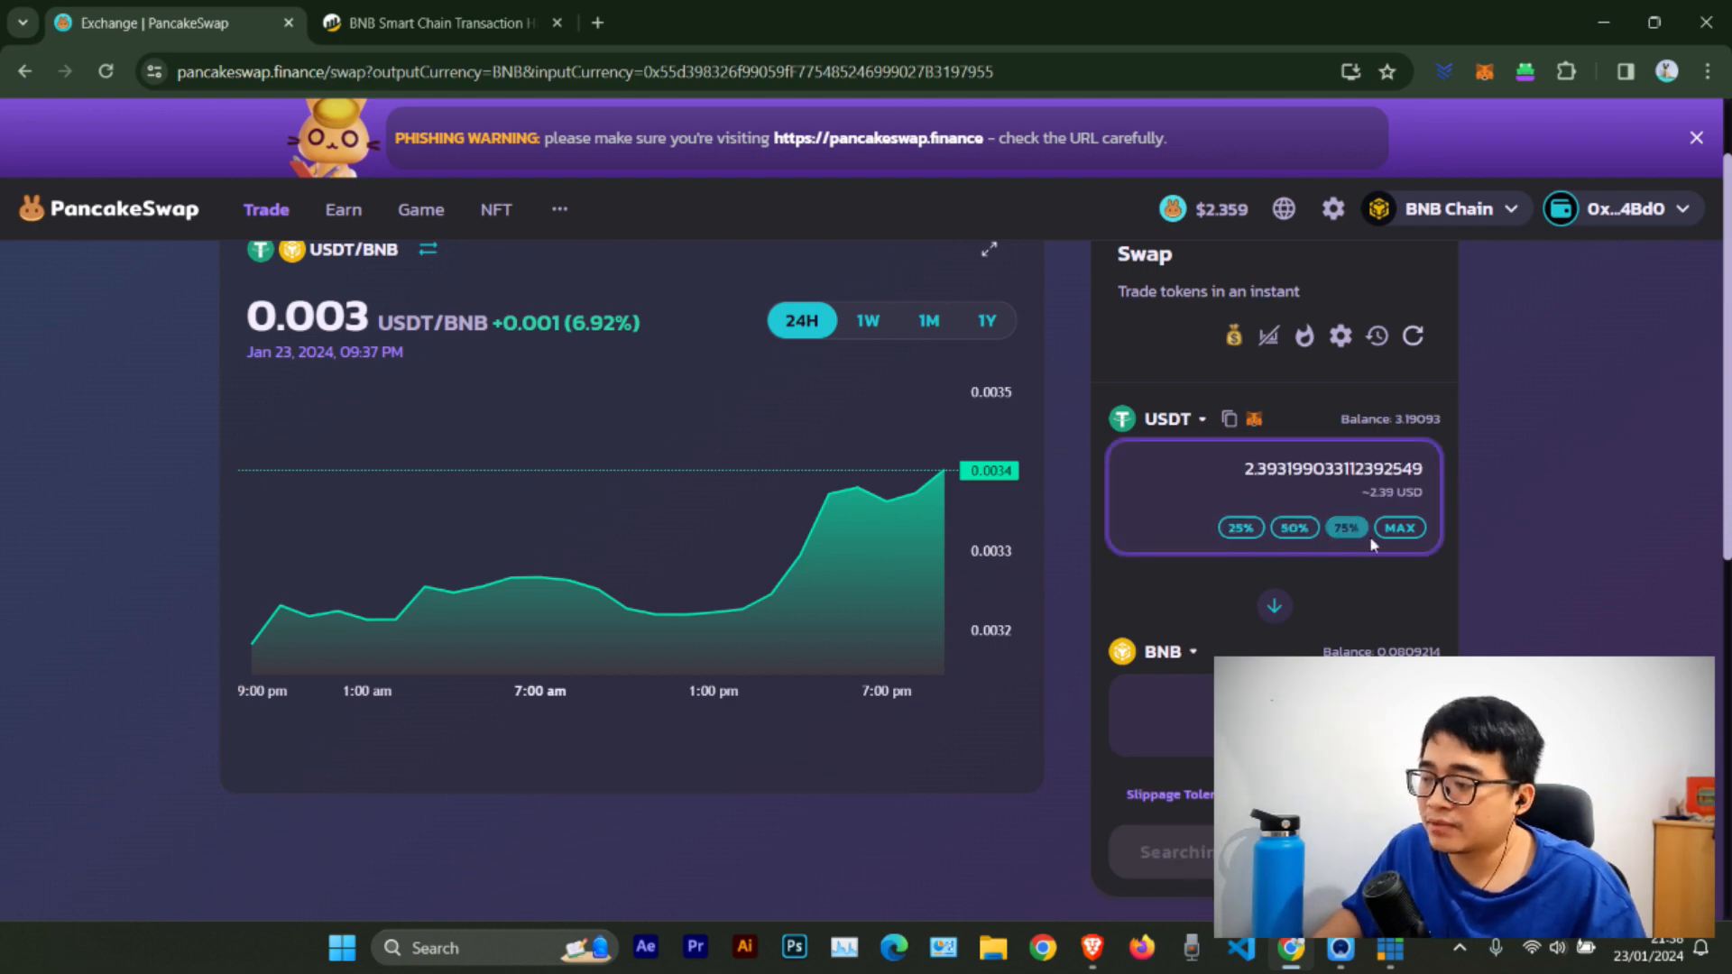
pyautogui.click(1395, 540)
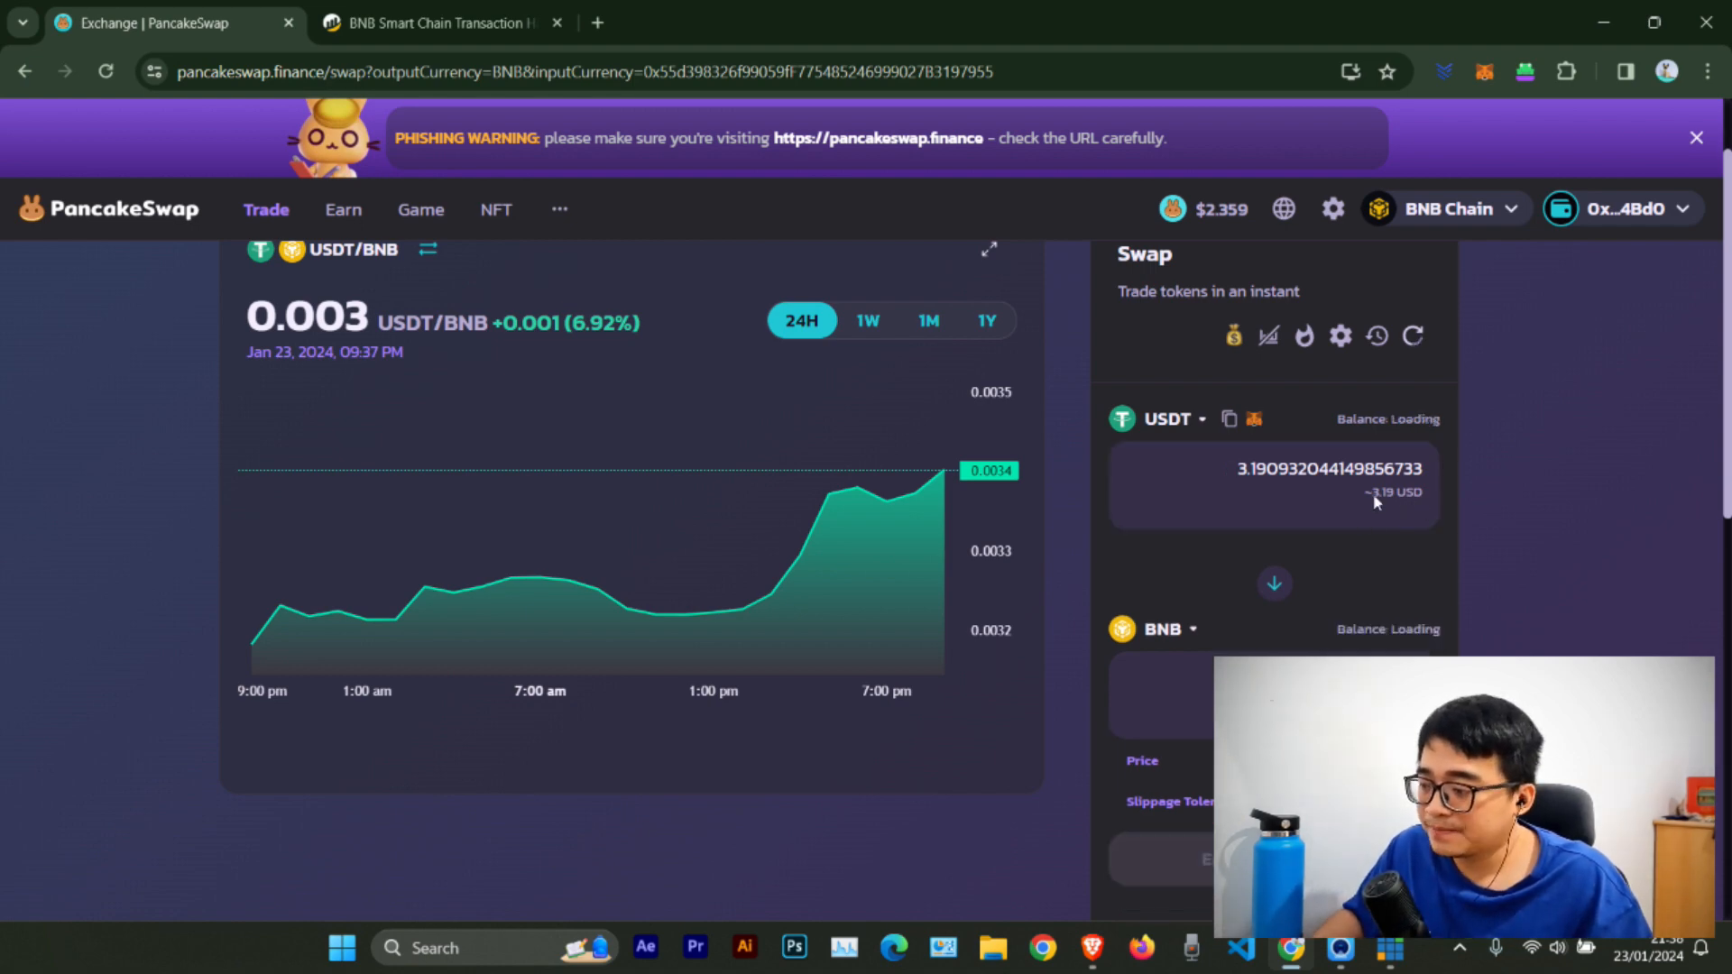
pyautogui.scroll(-1, 1369, 527)
pyautogui.scroll(1, 1371, 532)
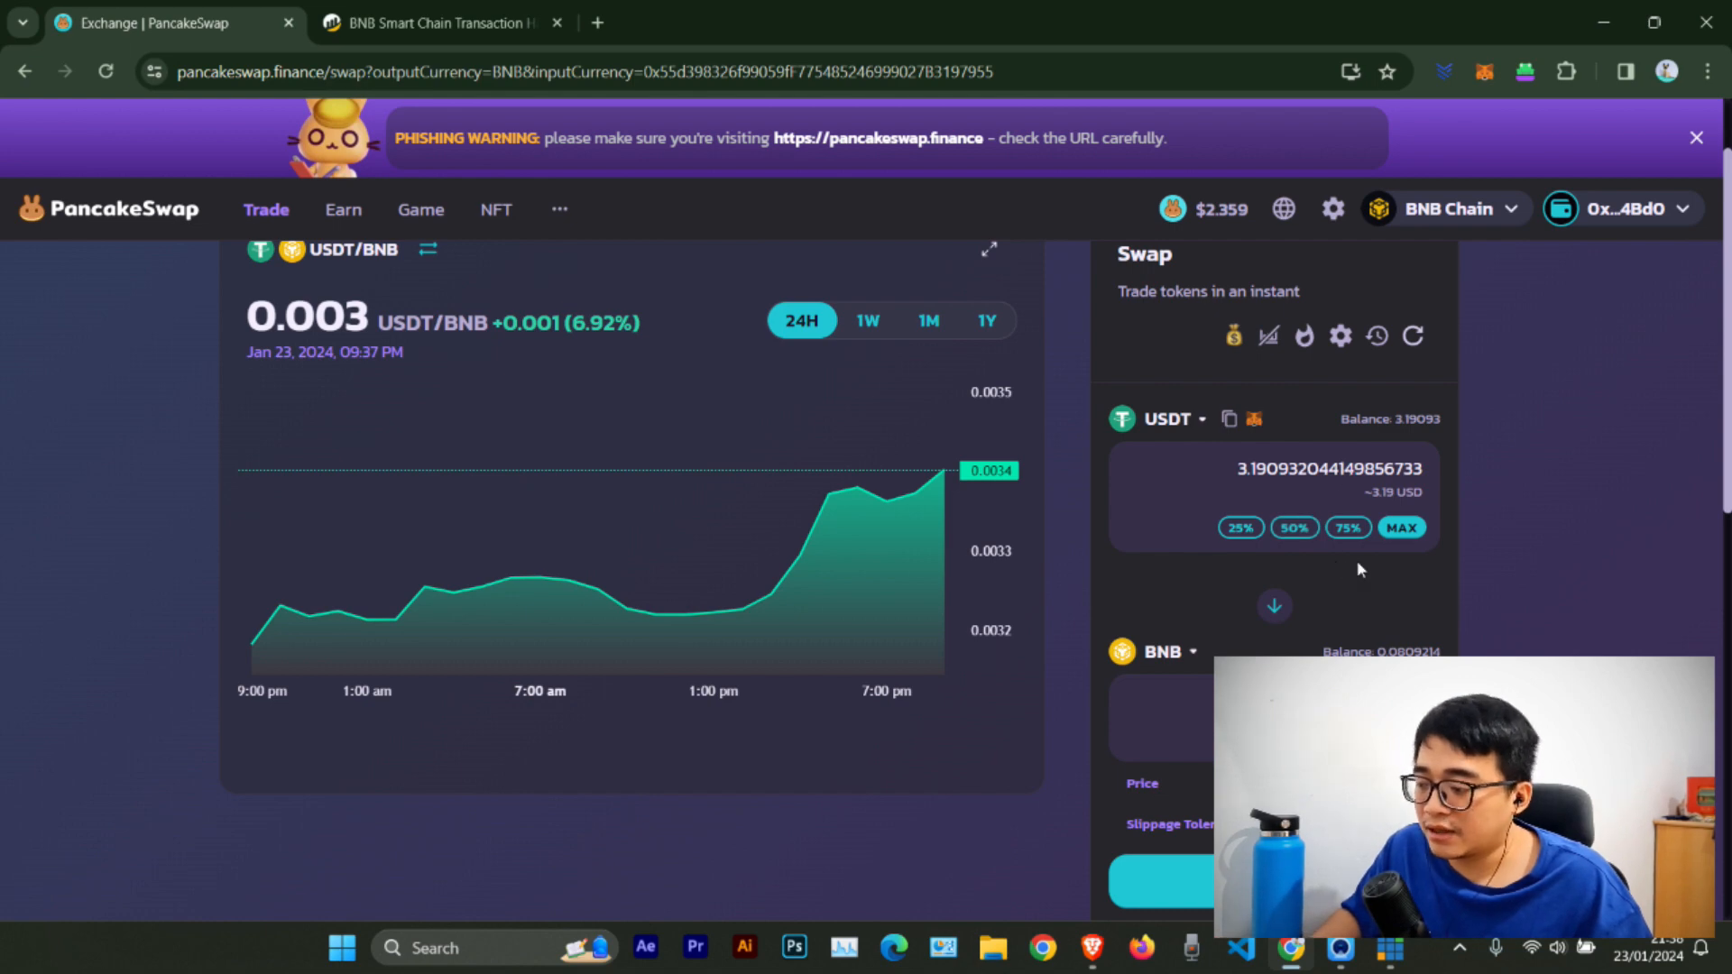
pyautogui.scroll(-1, 1359, 569)
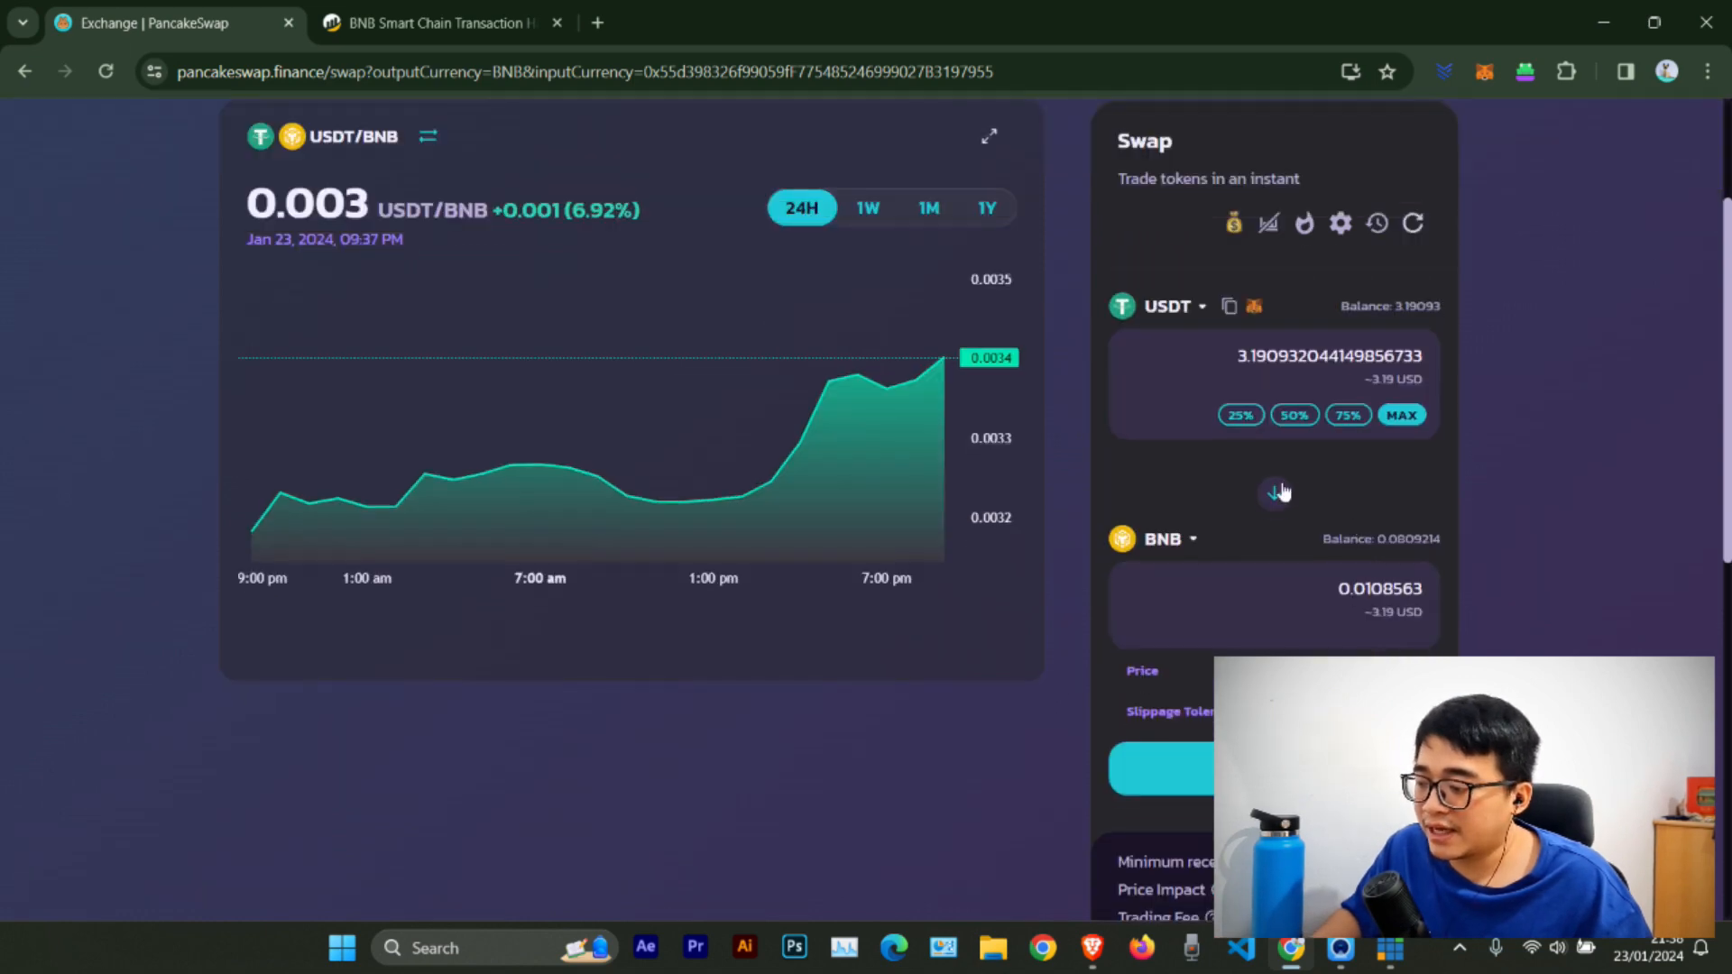
# Step: Start the USDT to BNB swap and approve a USDT spending cap equal to the full wallet balance, 3.190932044149856733
pyautogui.scroll(-1, 1228, 639)
pyautogui.click(1229, 639)
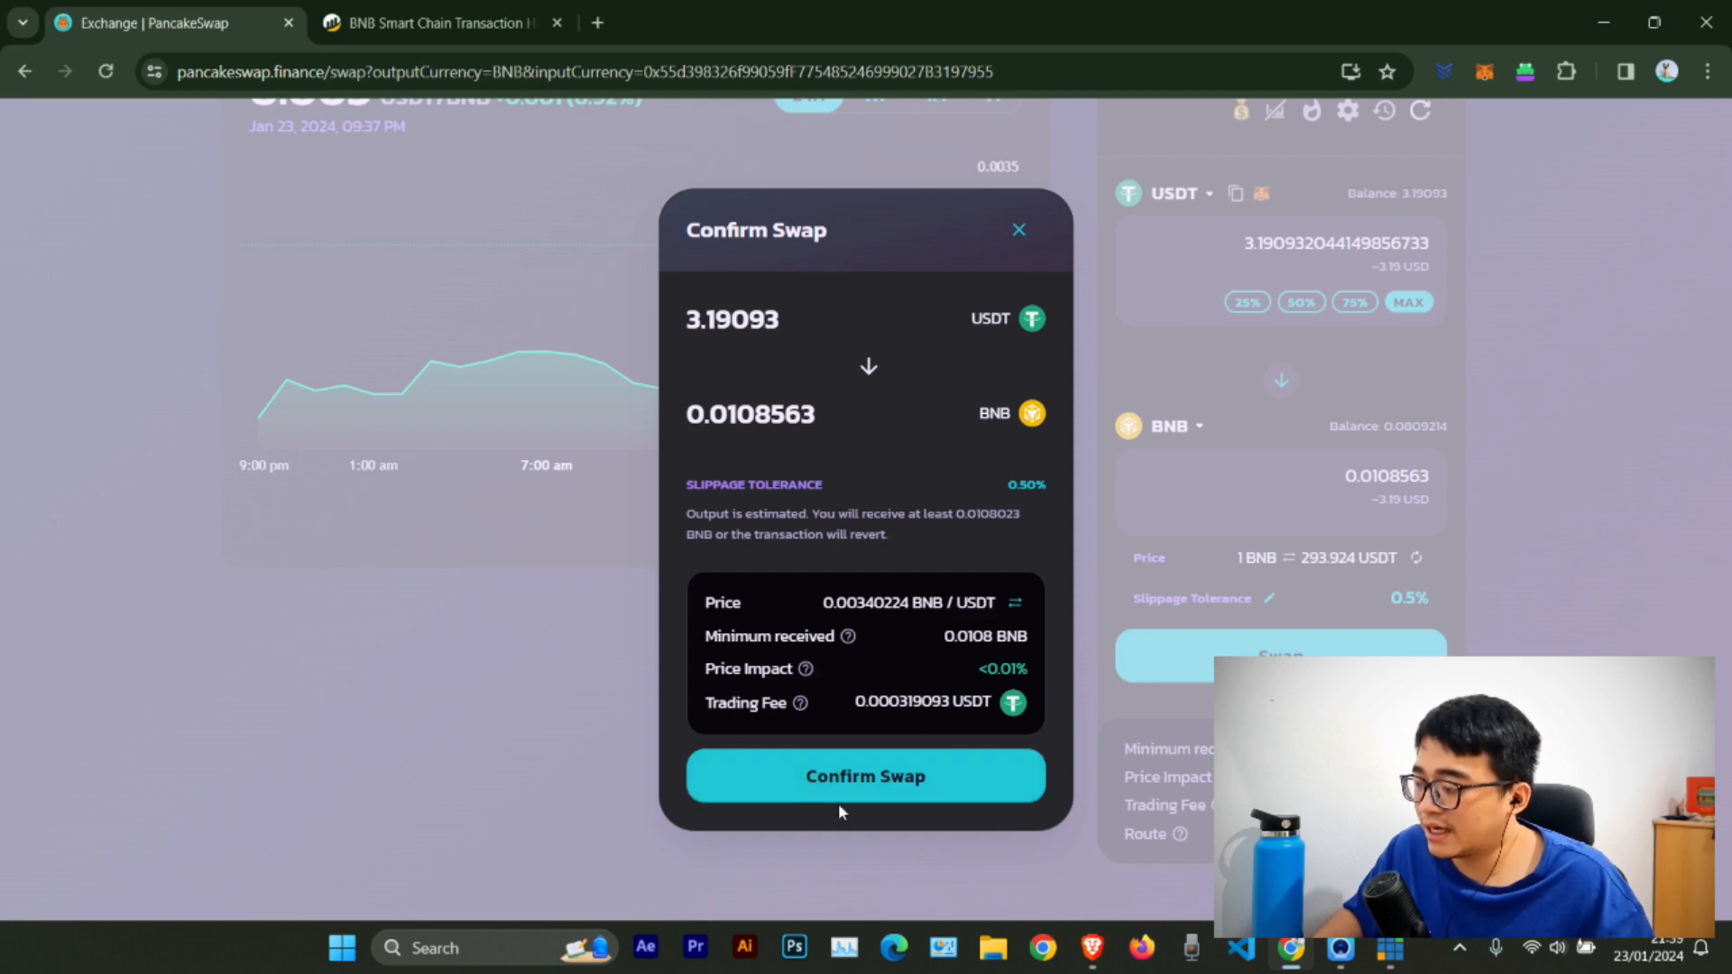
pyautogui.click(820, 785)
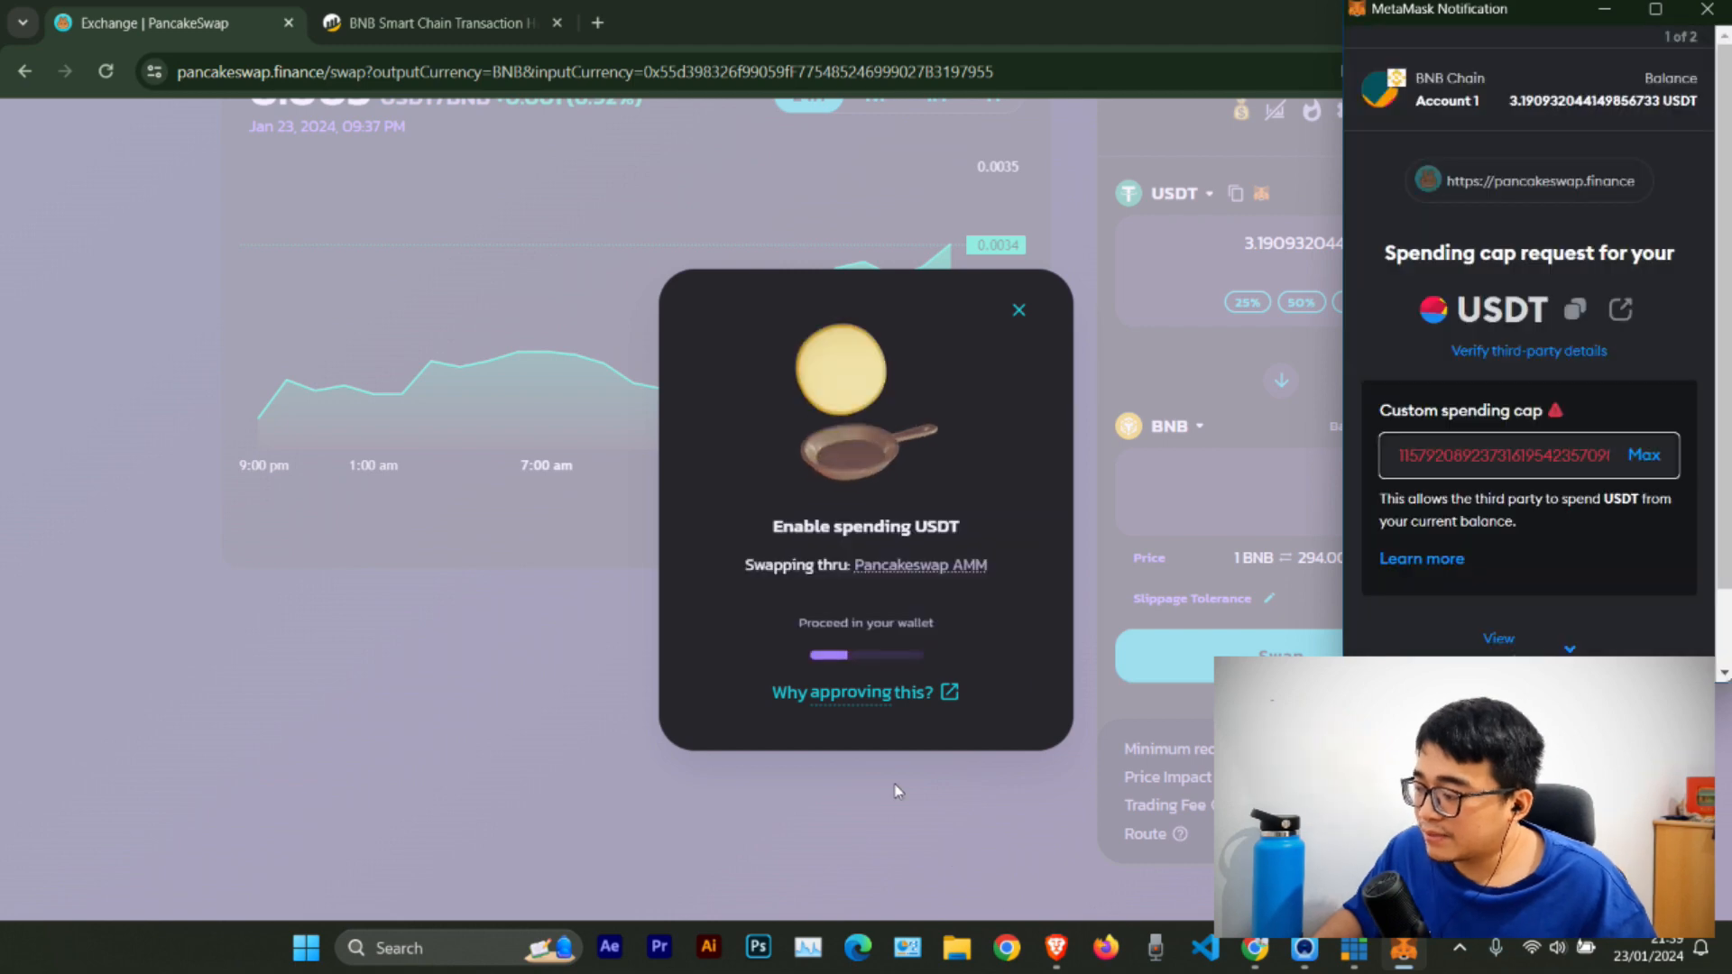
pyautogui.moveTo(925, 560)
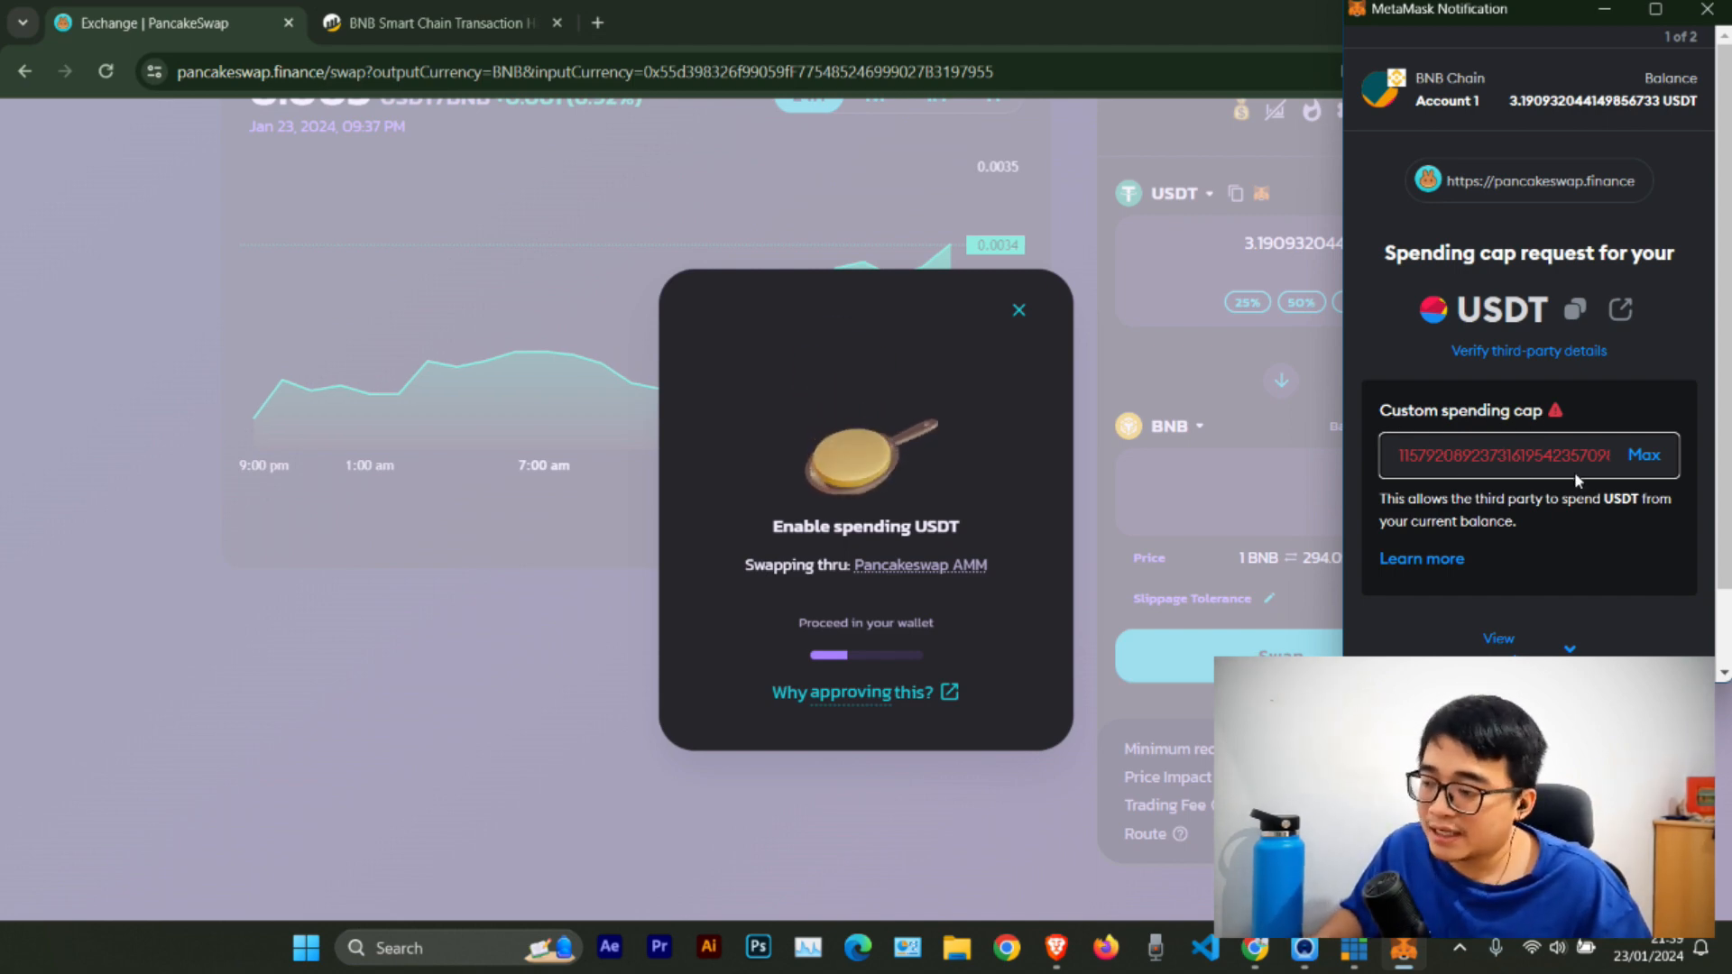
pyautogui.scroll(-1, 1575, 475)
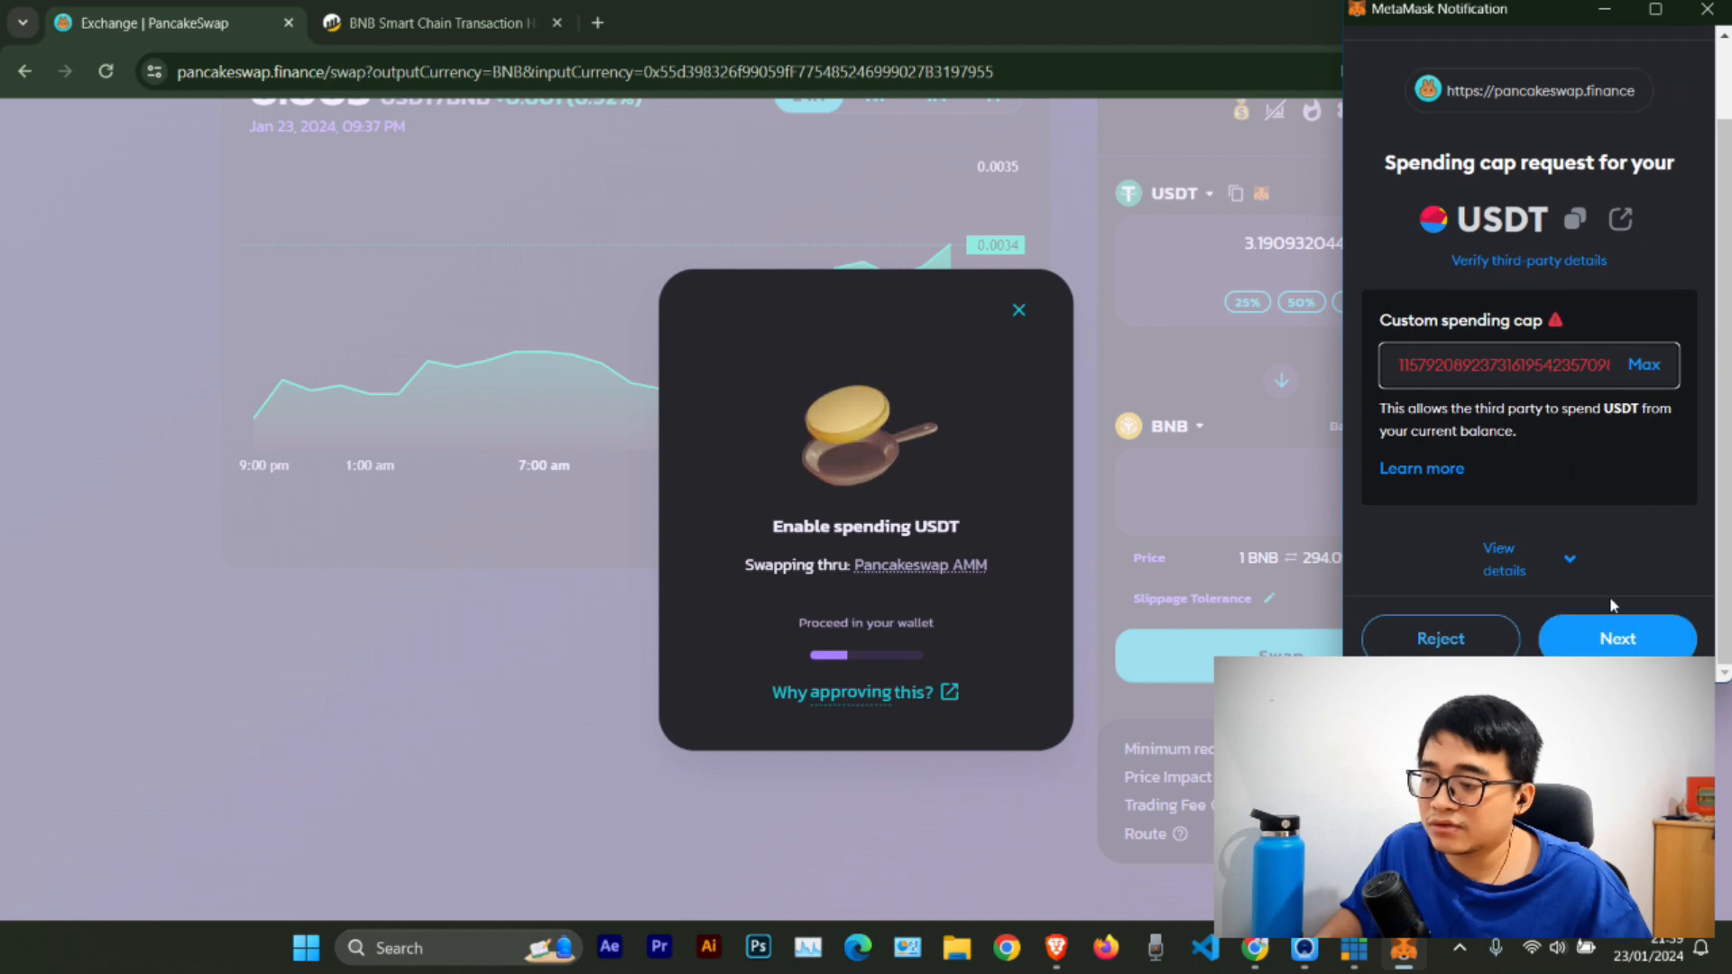
pyautogui.click(1644, 378)
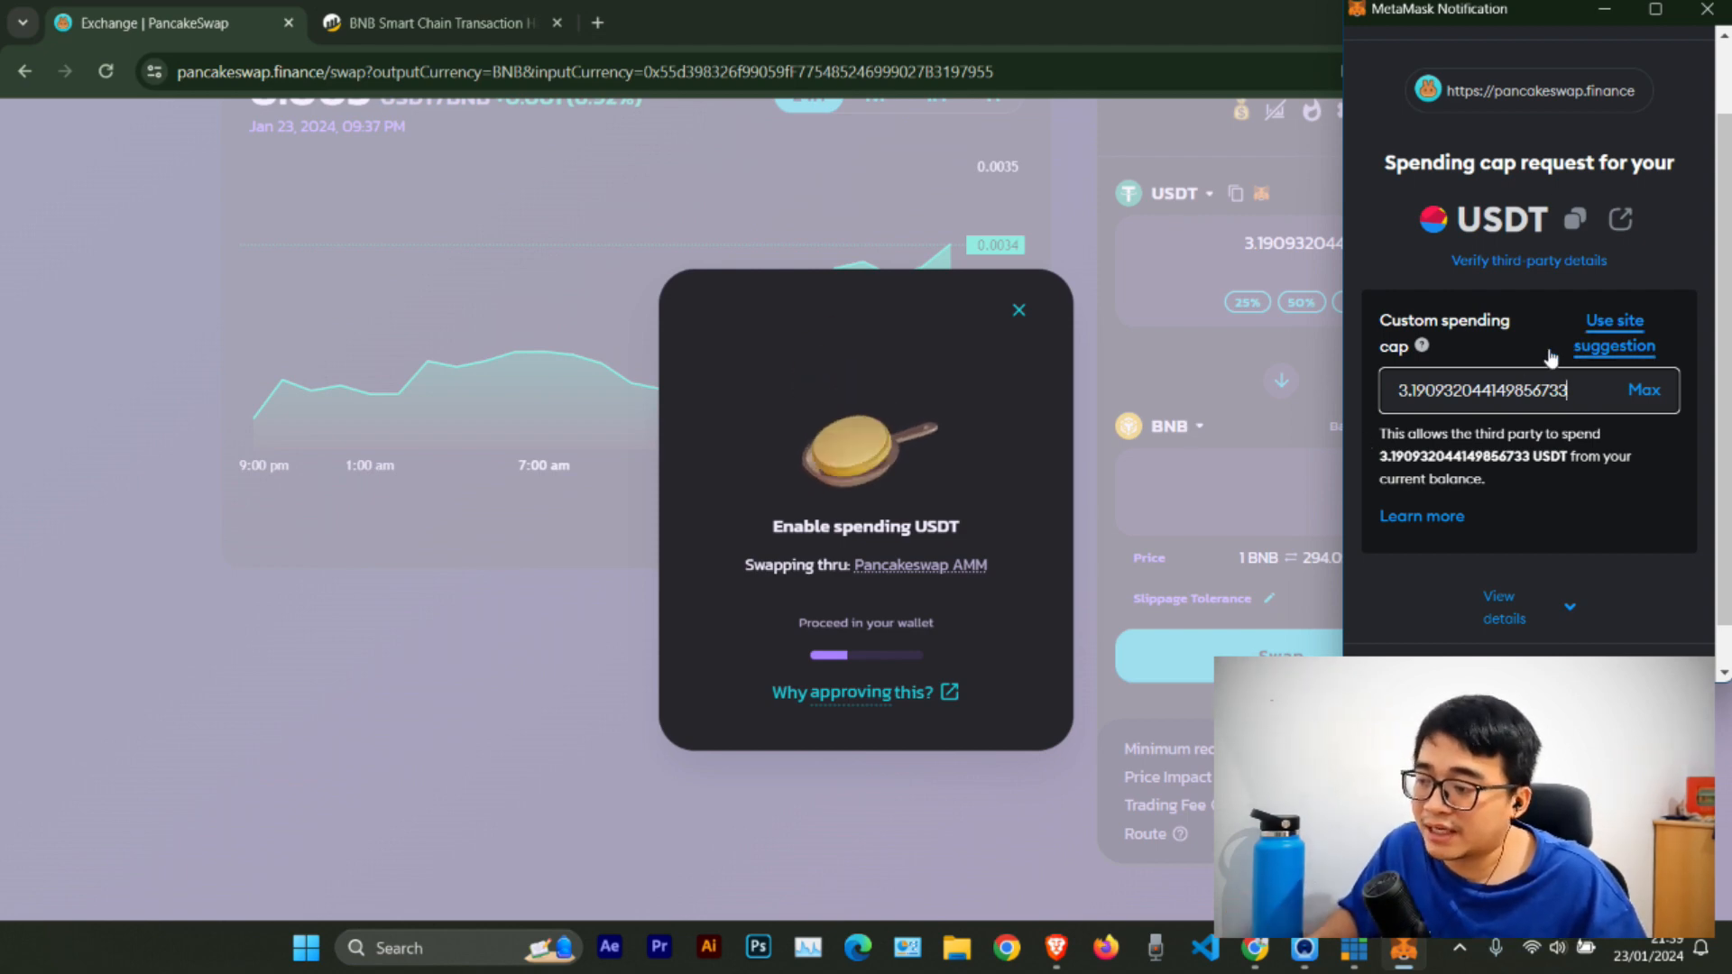
pyautogui.scroll(-1, 1371, 433)
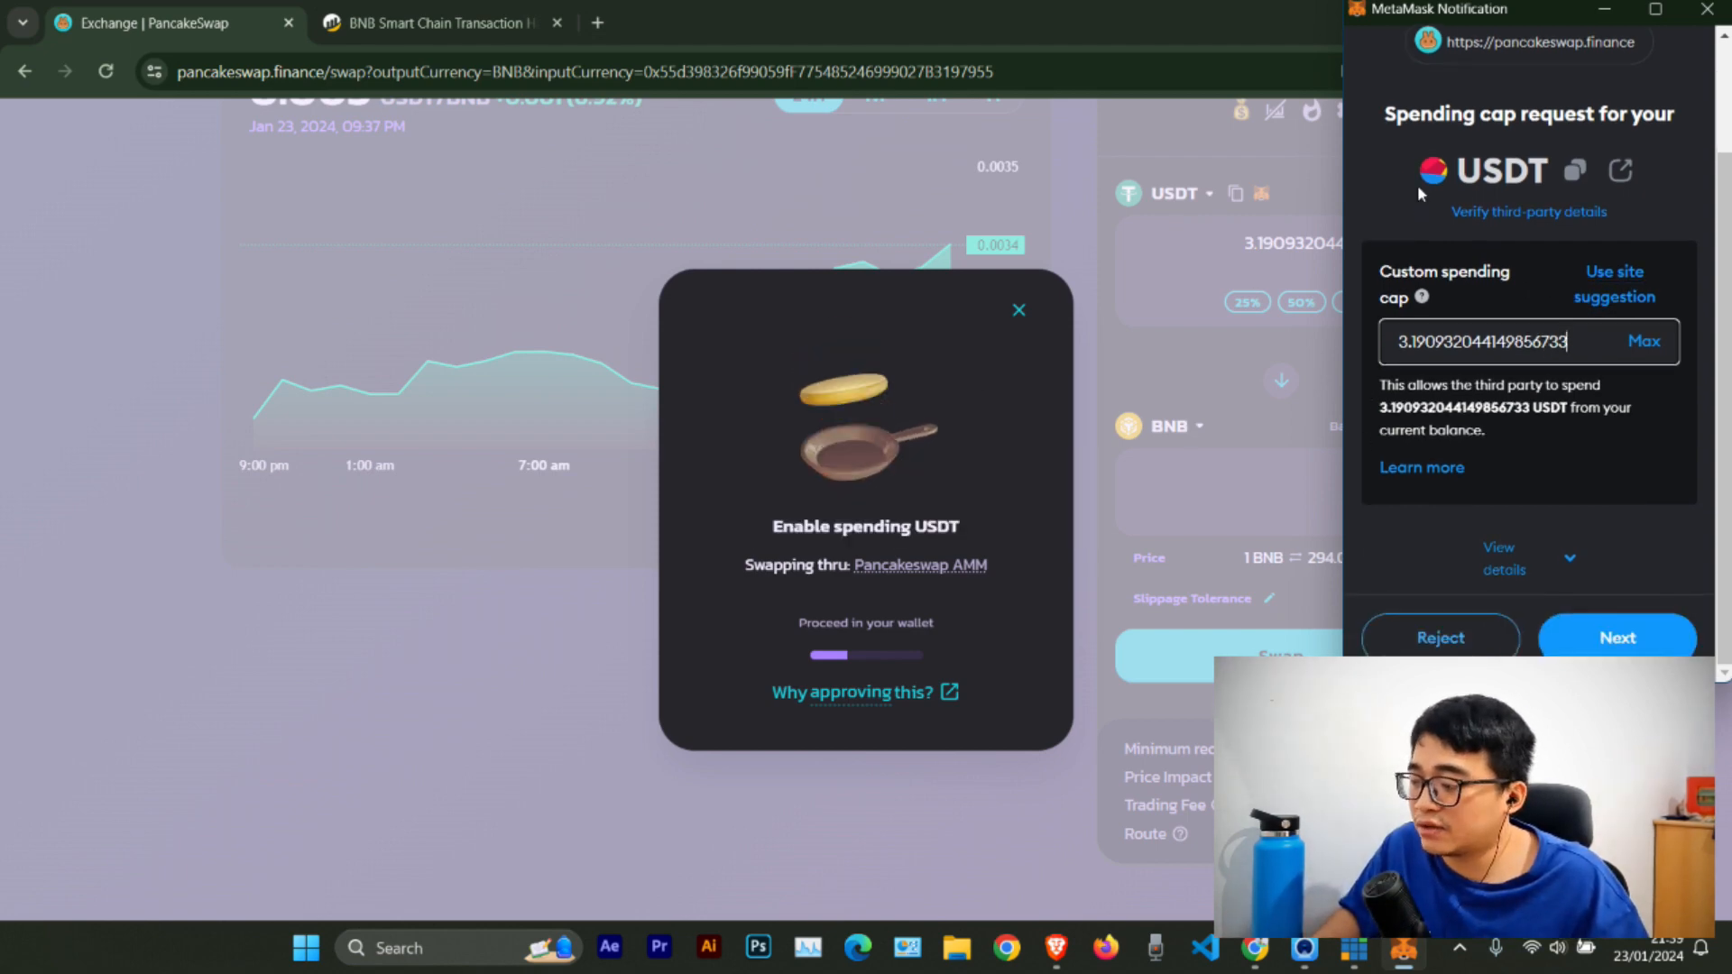
pyautogui.click(1618, 637)
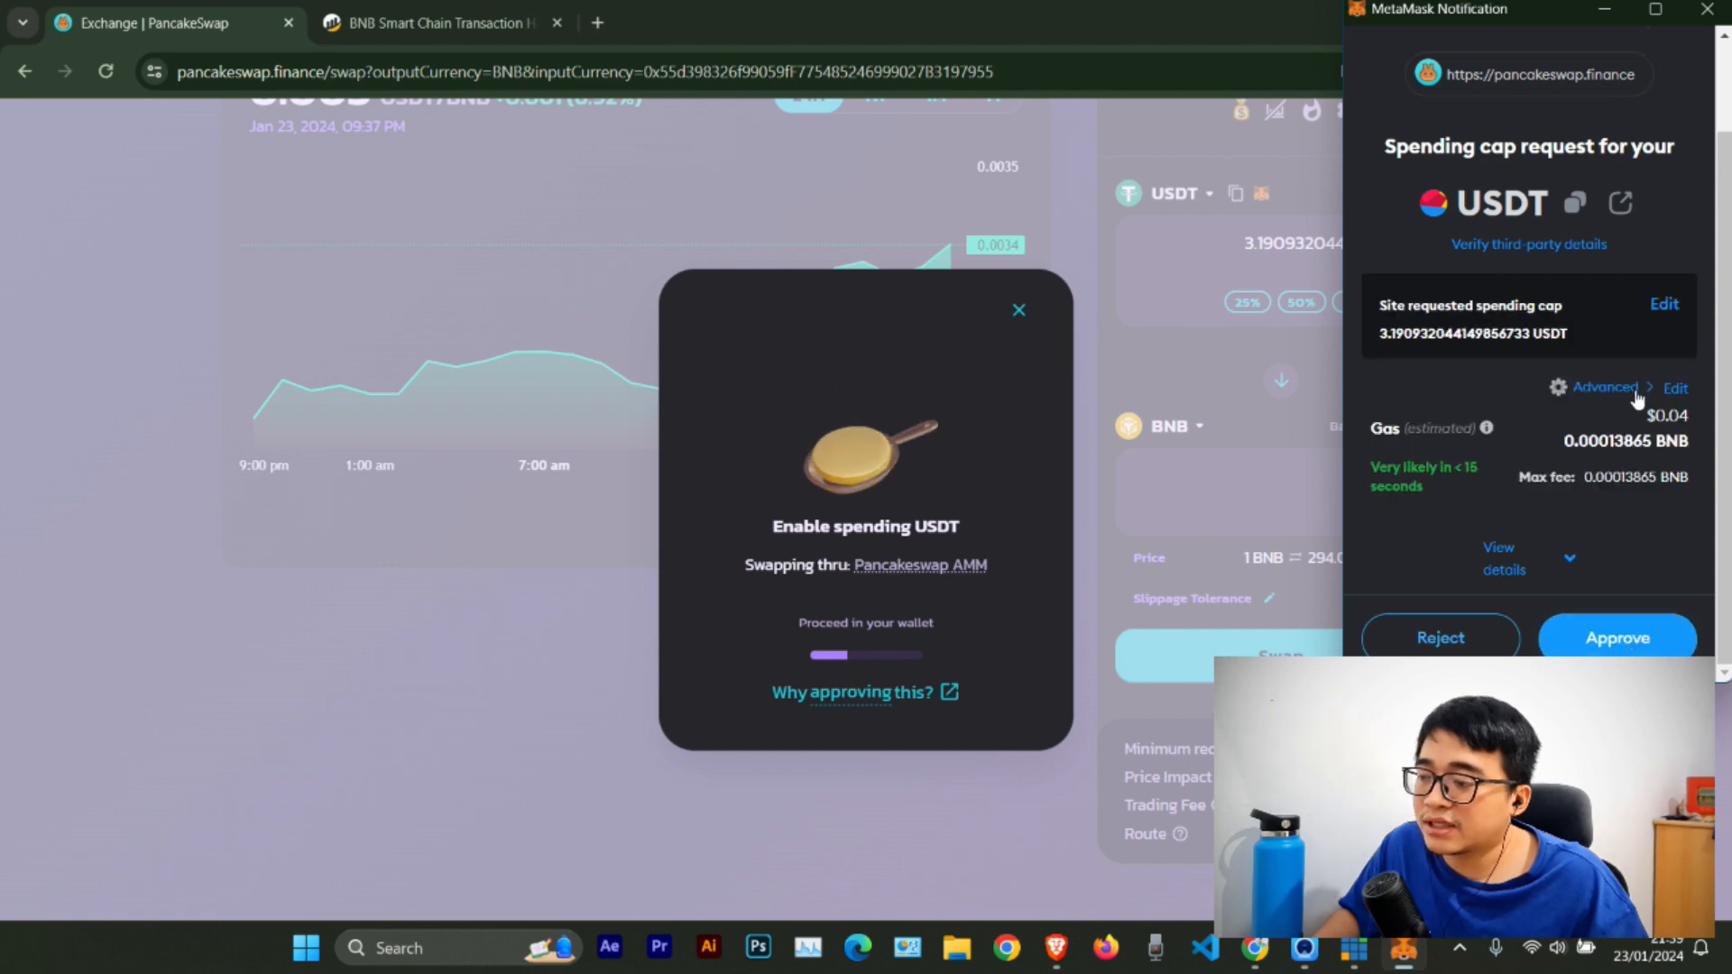
pyautogui.click(1633, 642)
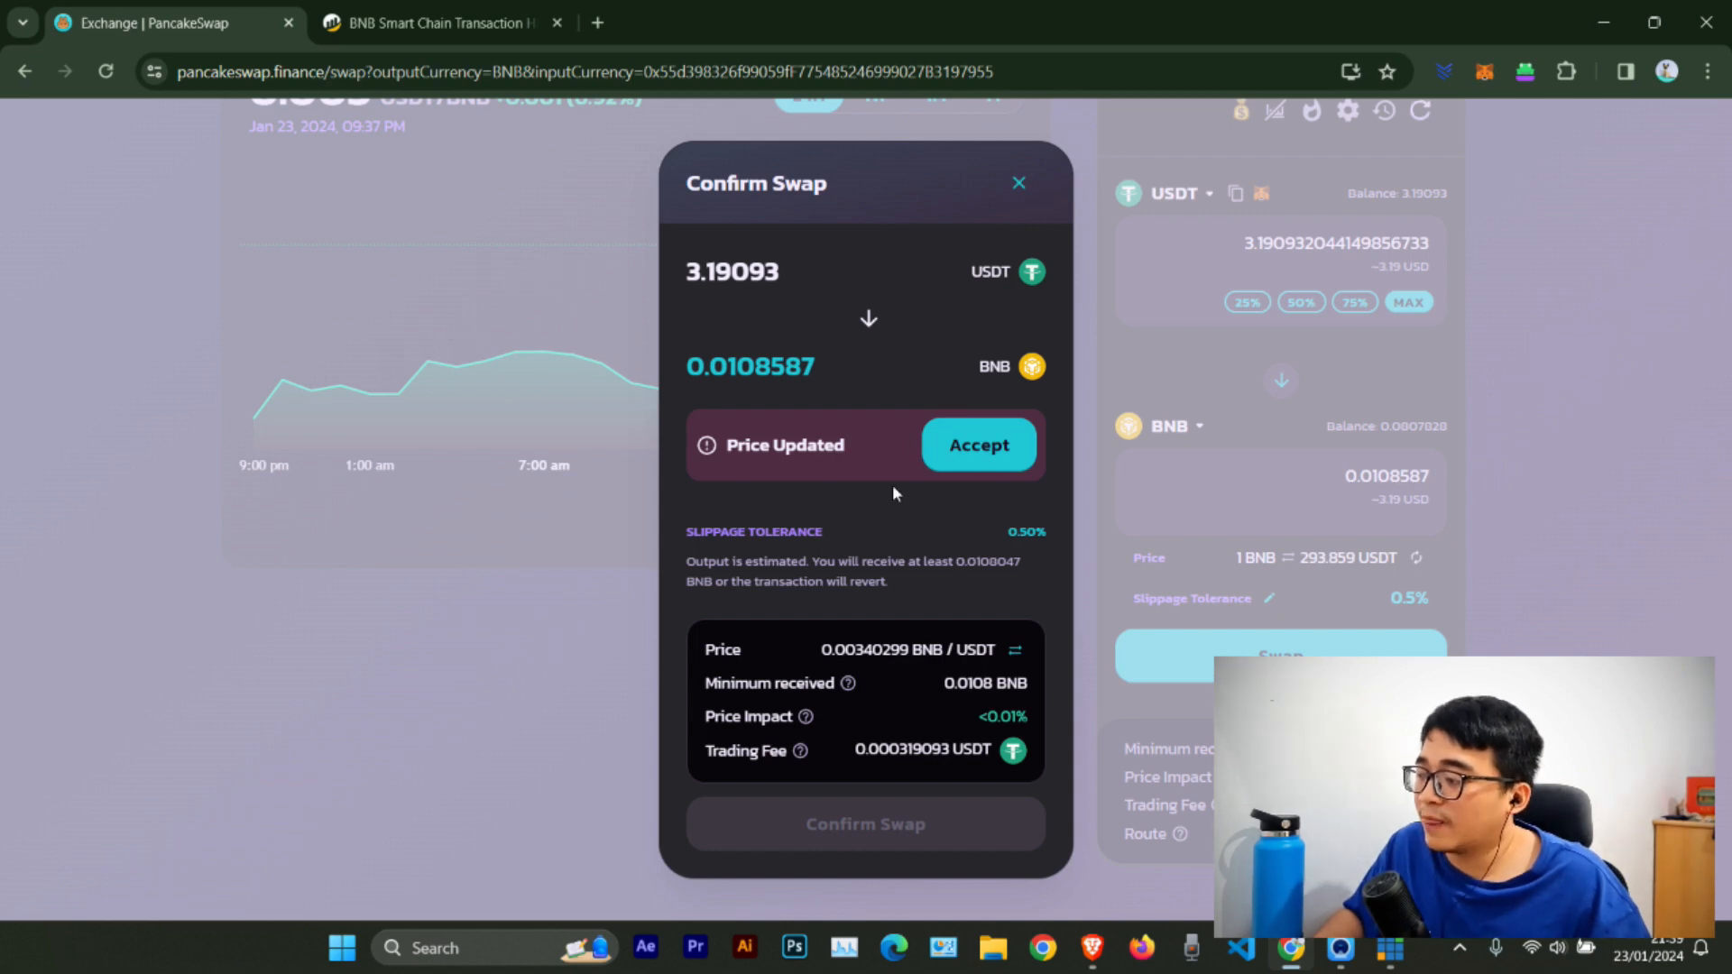
# Step: Accept the updated price, confirm the USDT to BNB swap in the wallet, and dismiss the submission notice
pyautogui.click(977, 451)
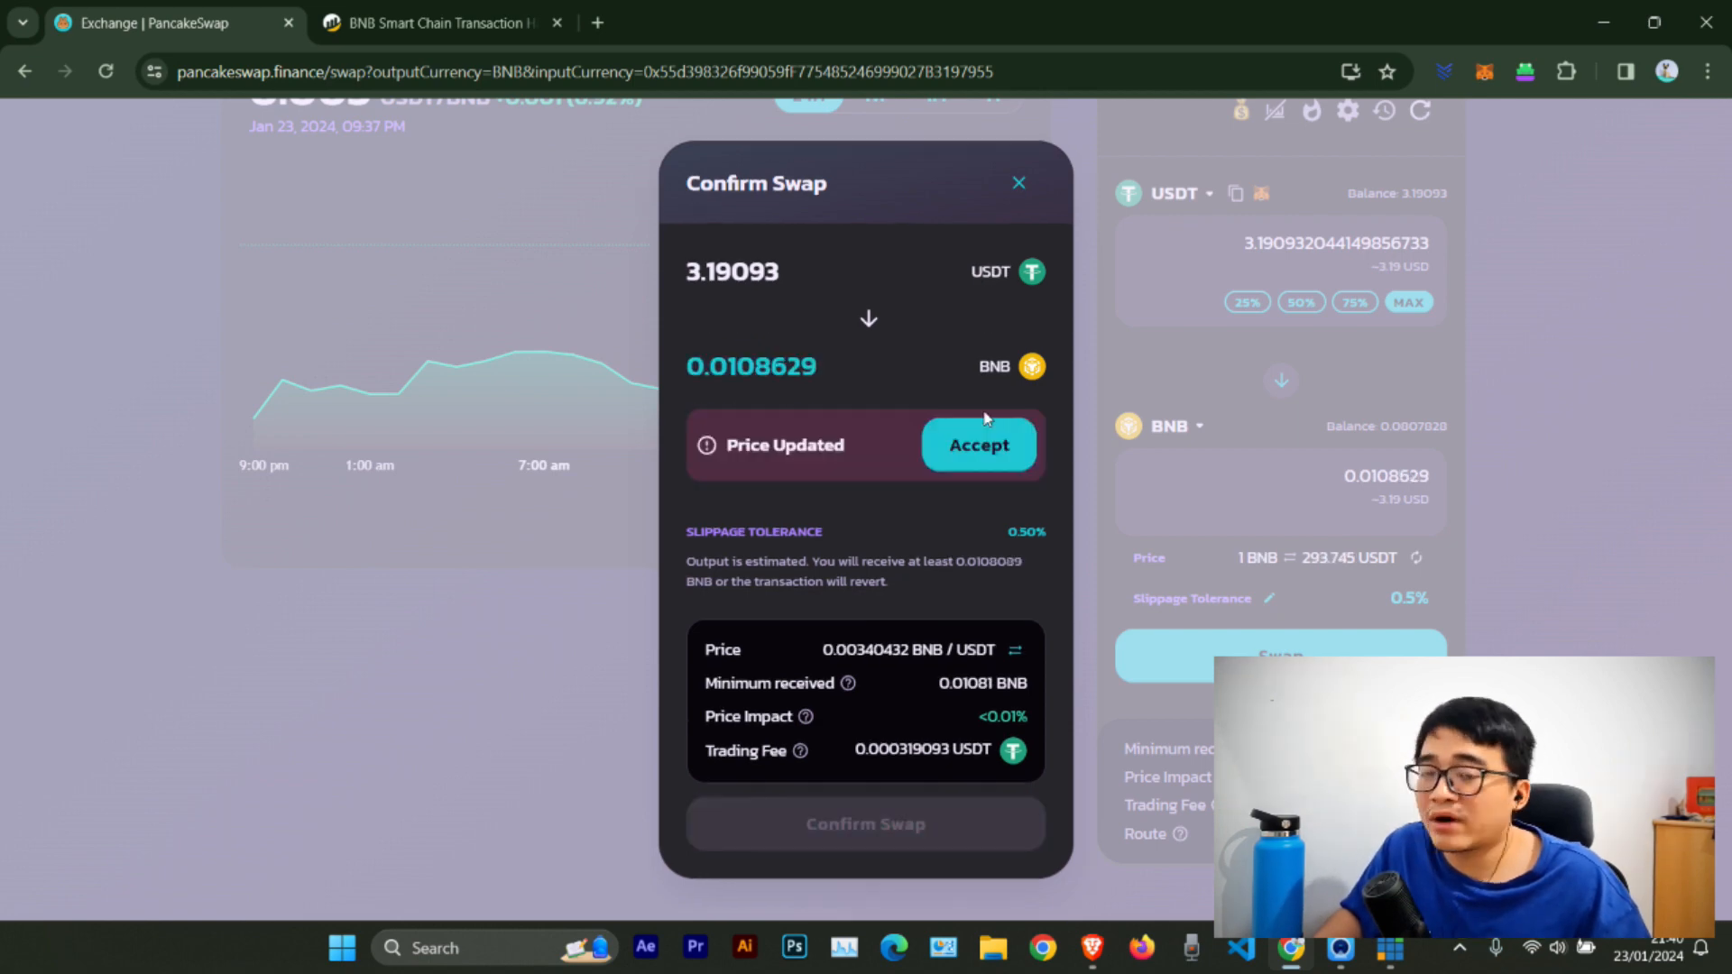
pyautogui.click(974, 445)
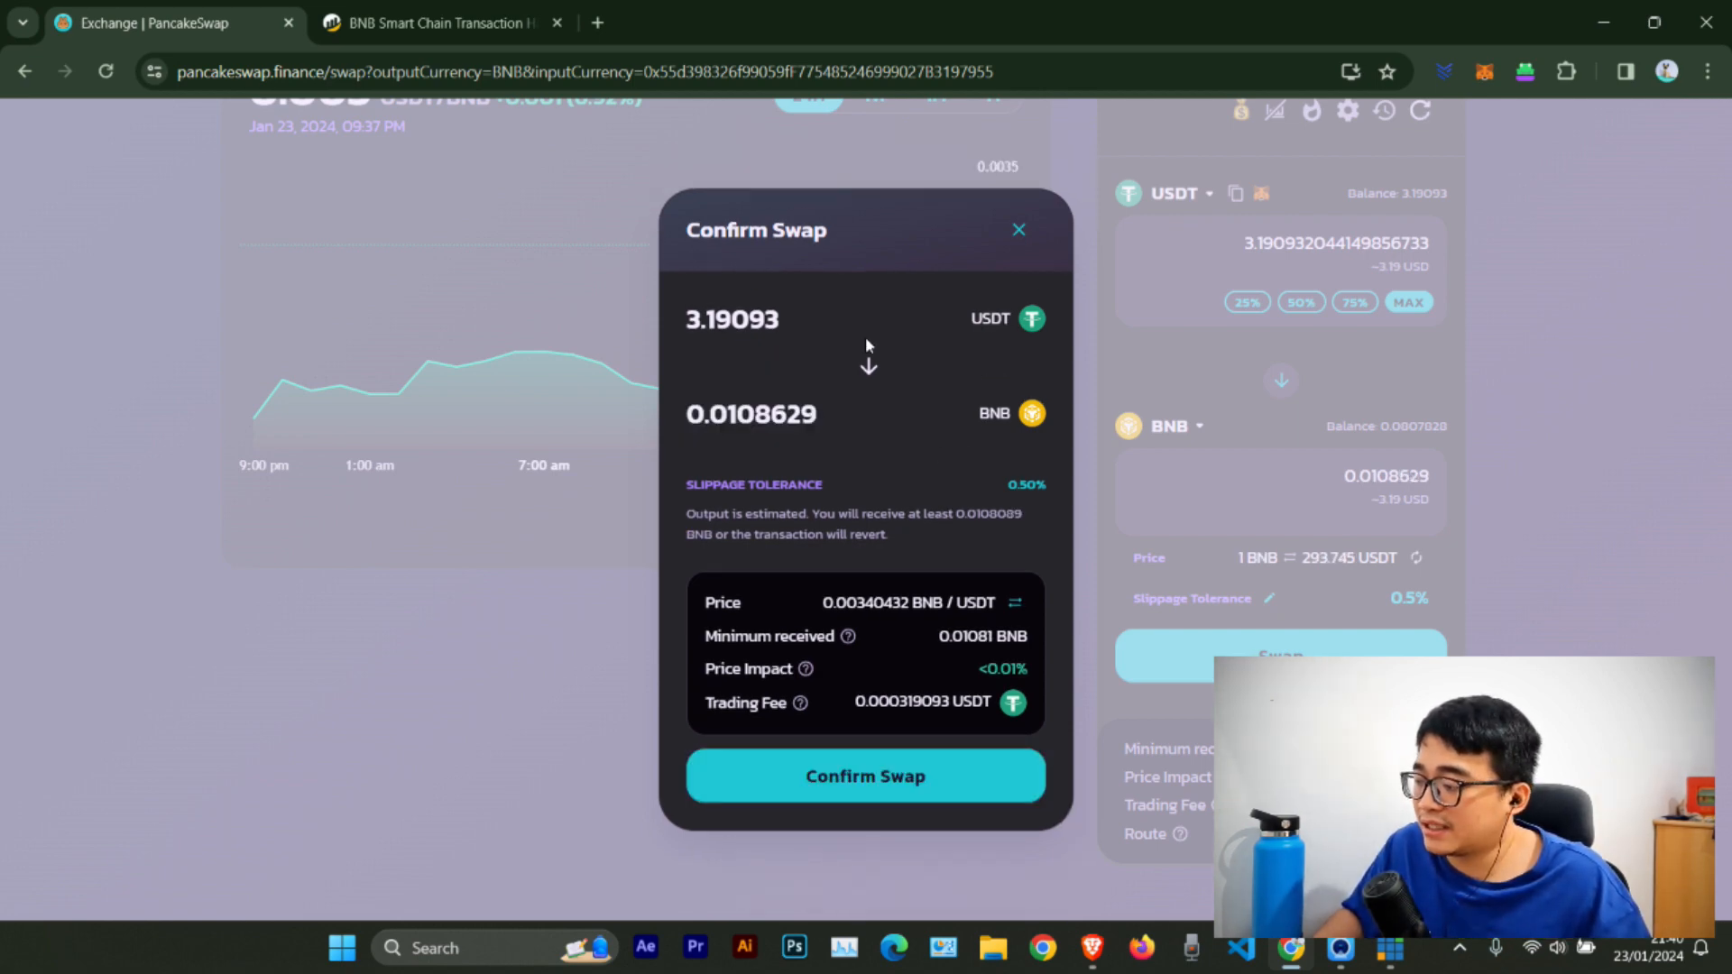
pyautogui.click(918, 763)
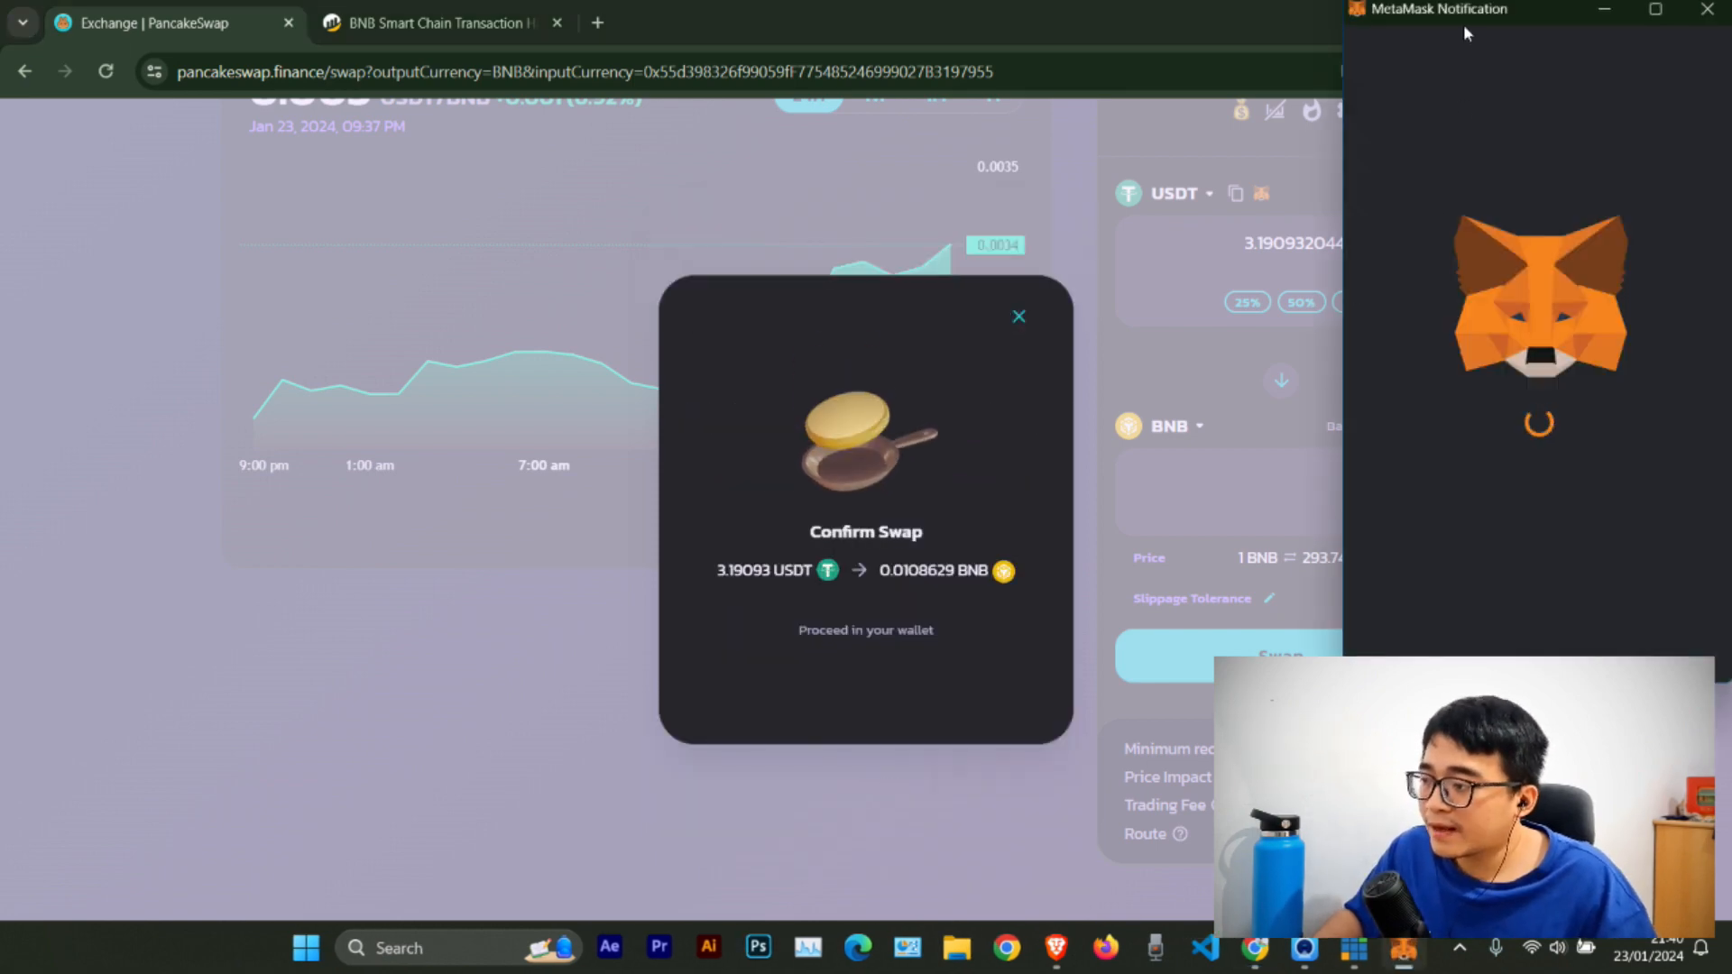
pyautogui.click(1621, 639)
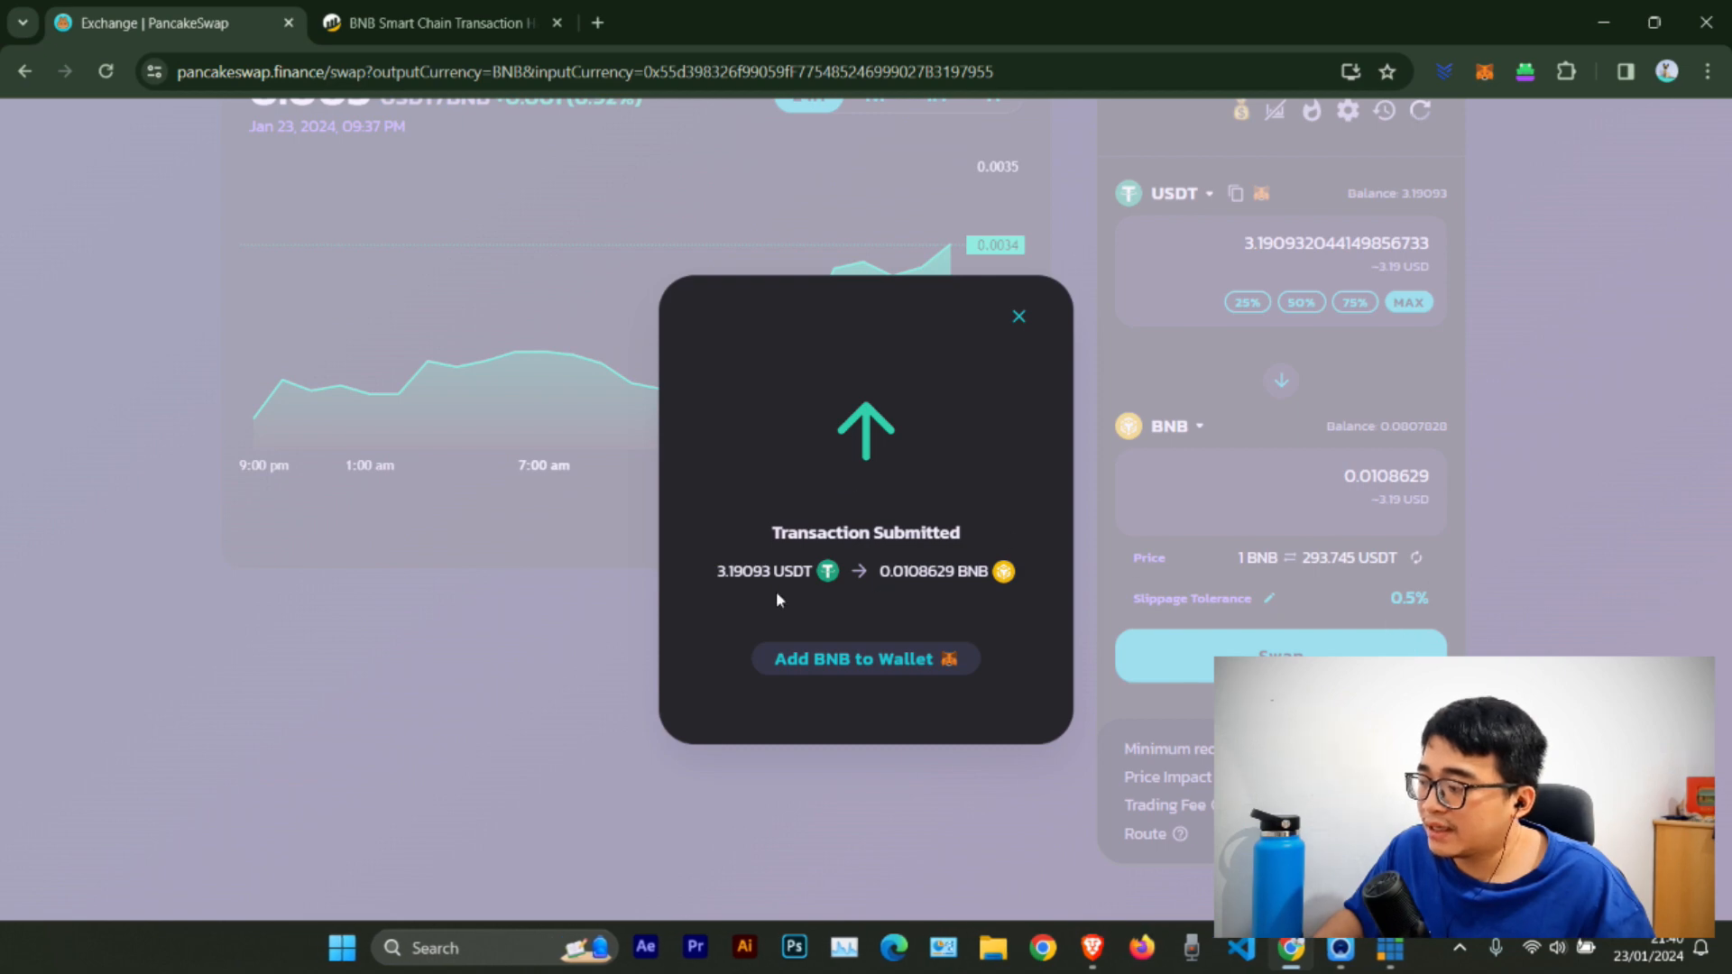
pyautogui.click(1020, 320)
# Step: Reverse the swap pair to BNB-USDT and check the BNB and USDT balances there and in the MetaMask token list
pyautogui.scroll(1, 1508, 478)
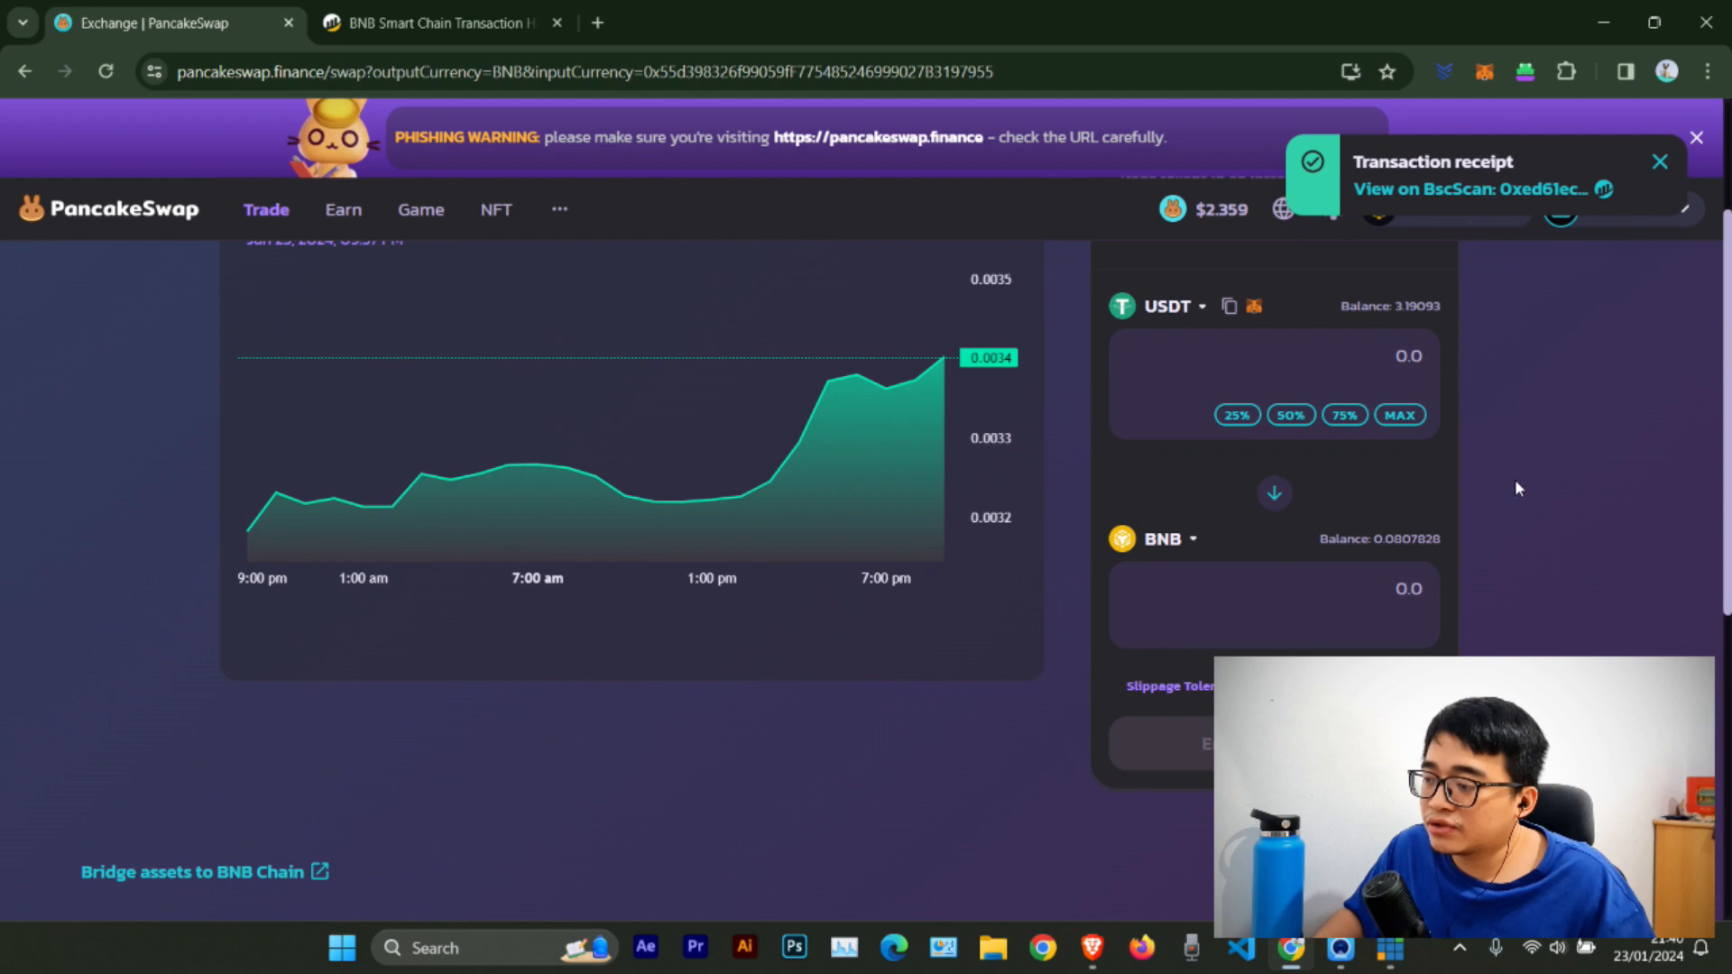
pyautogui.scroll(1, 1514, 488)
pyautogui.click(1275, 608)
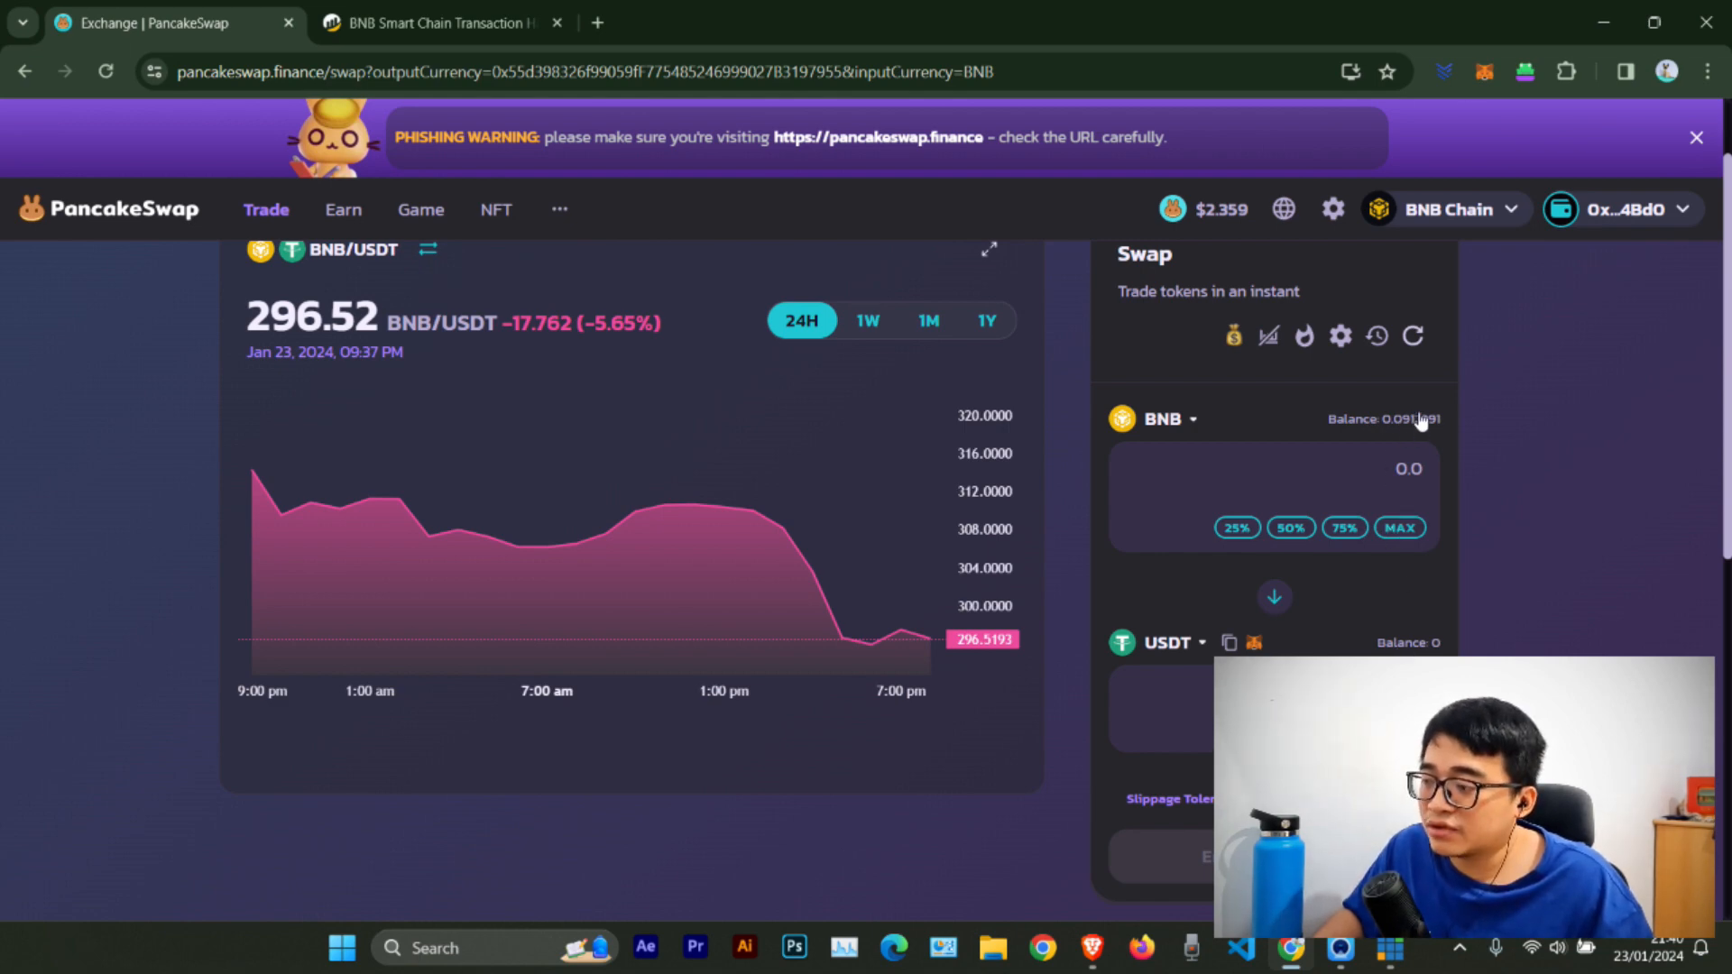
pyautogui.click(1484, 71)
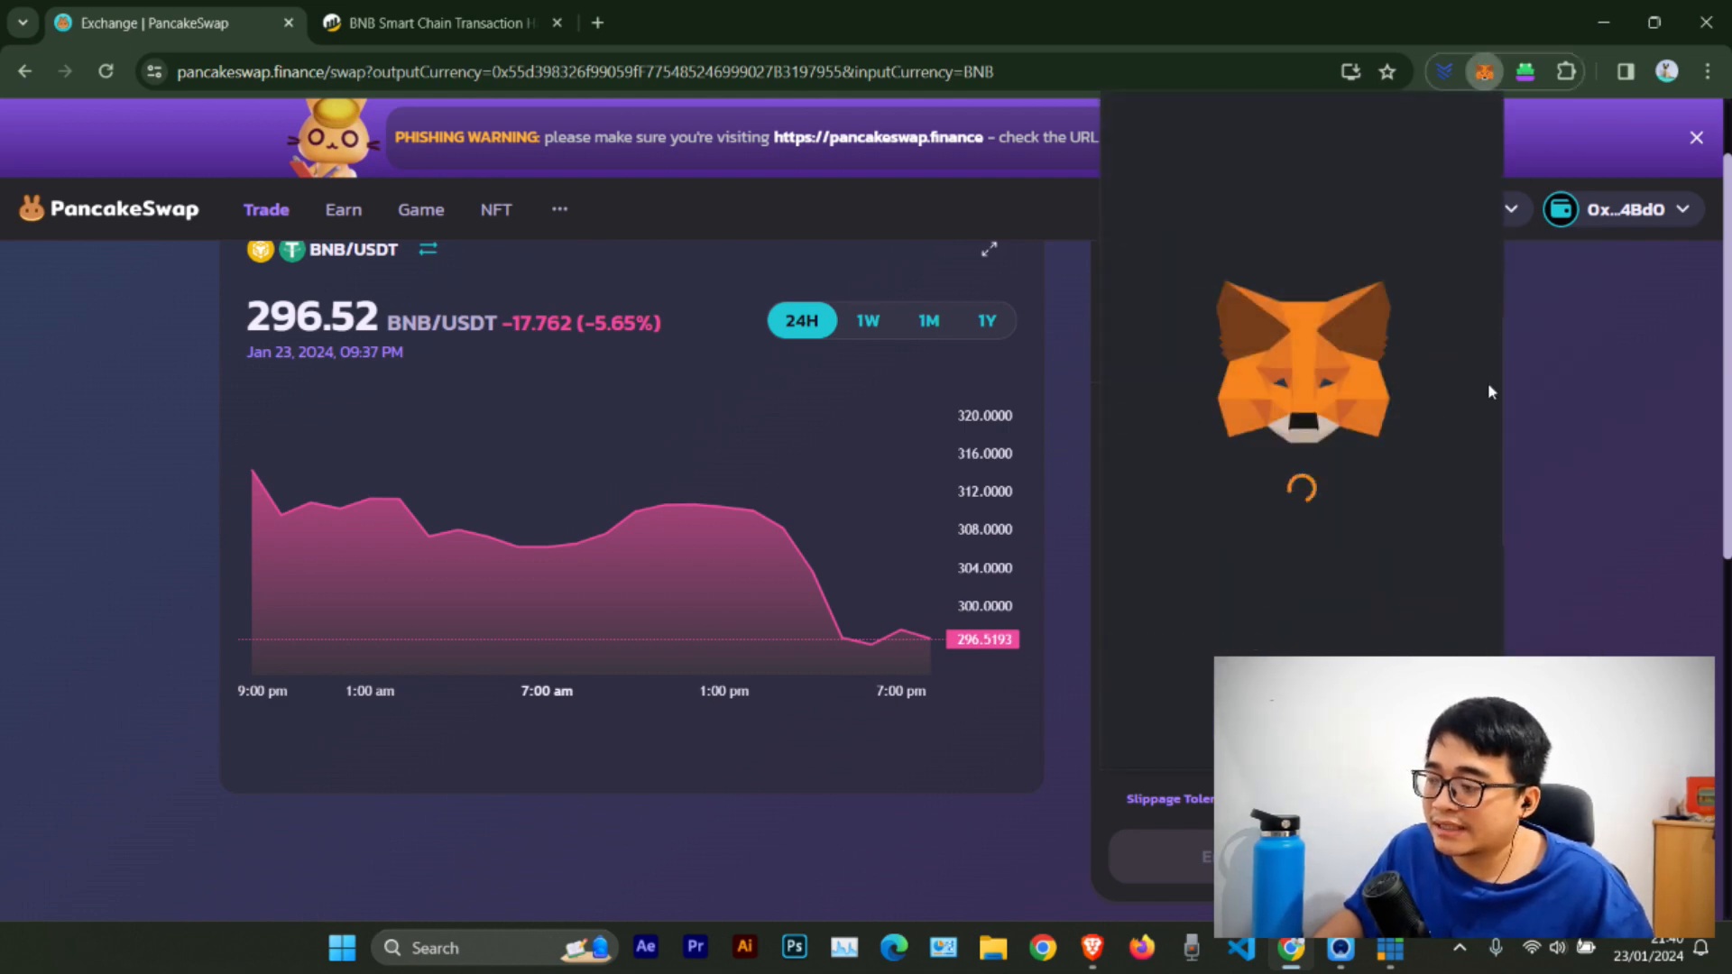
pyautogui.click(1180, 455)
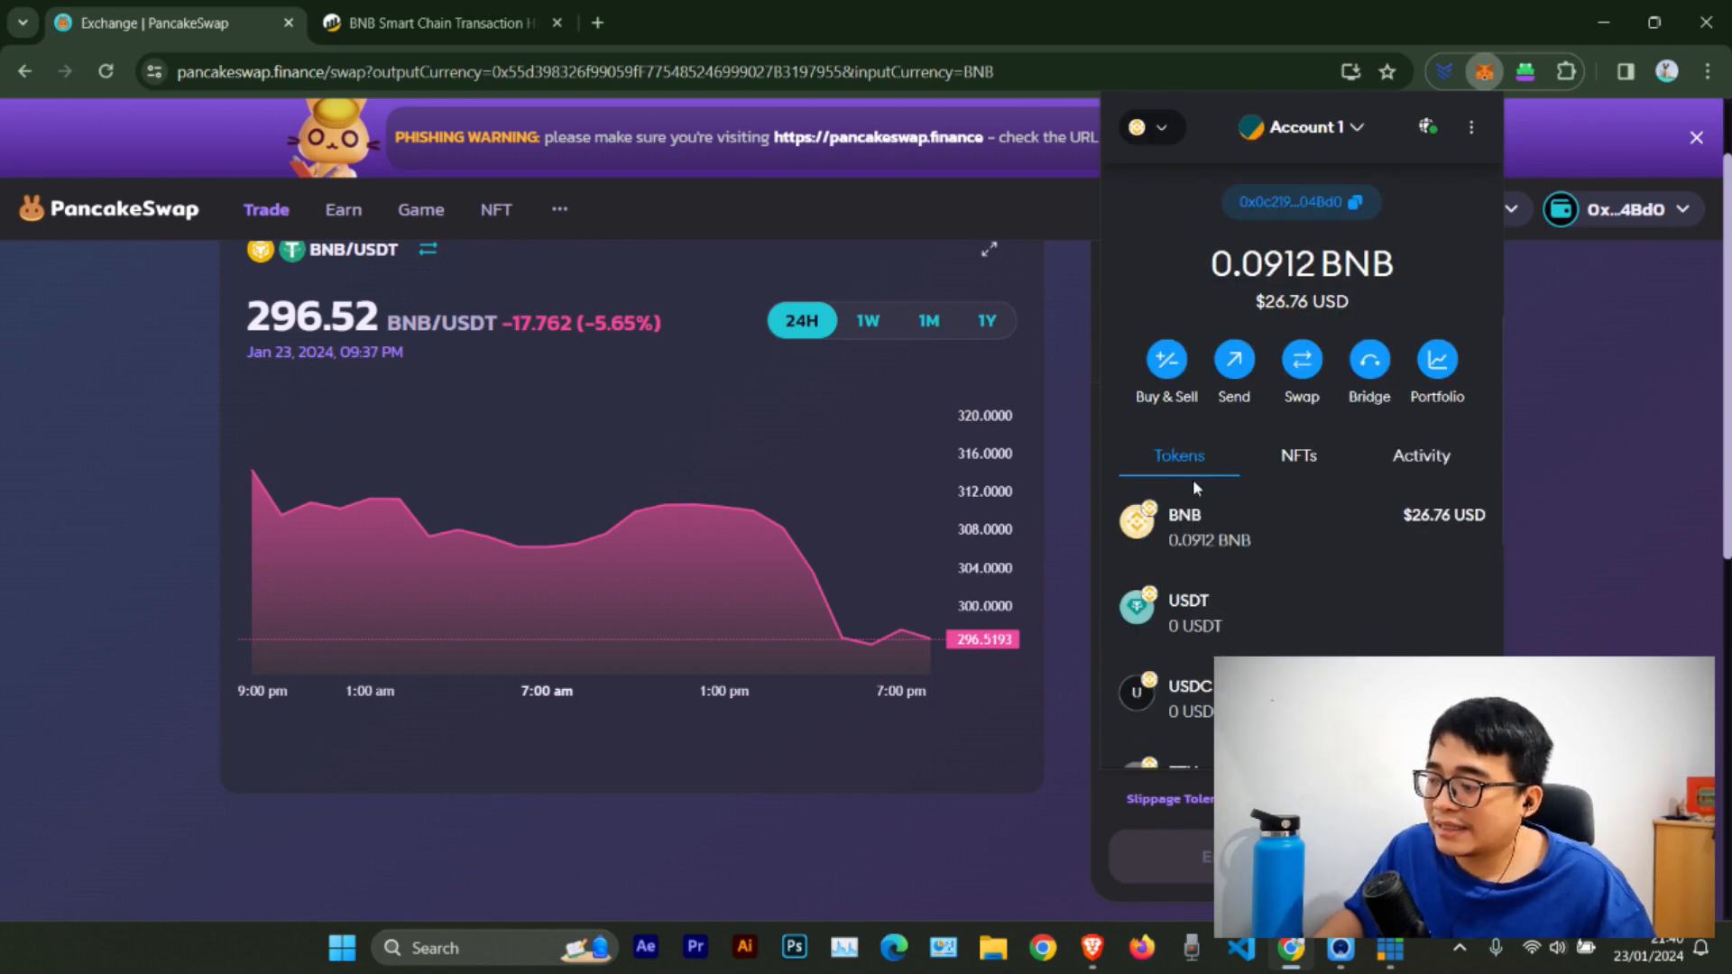
pyautogui.scroll(-1, 1263, 496)
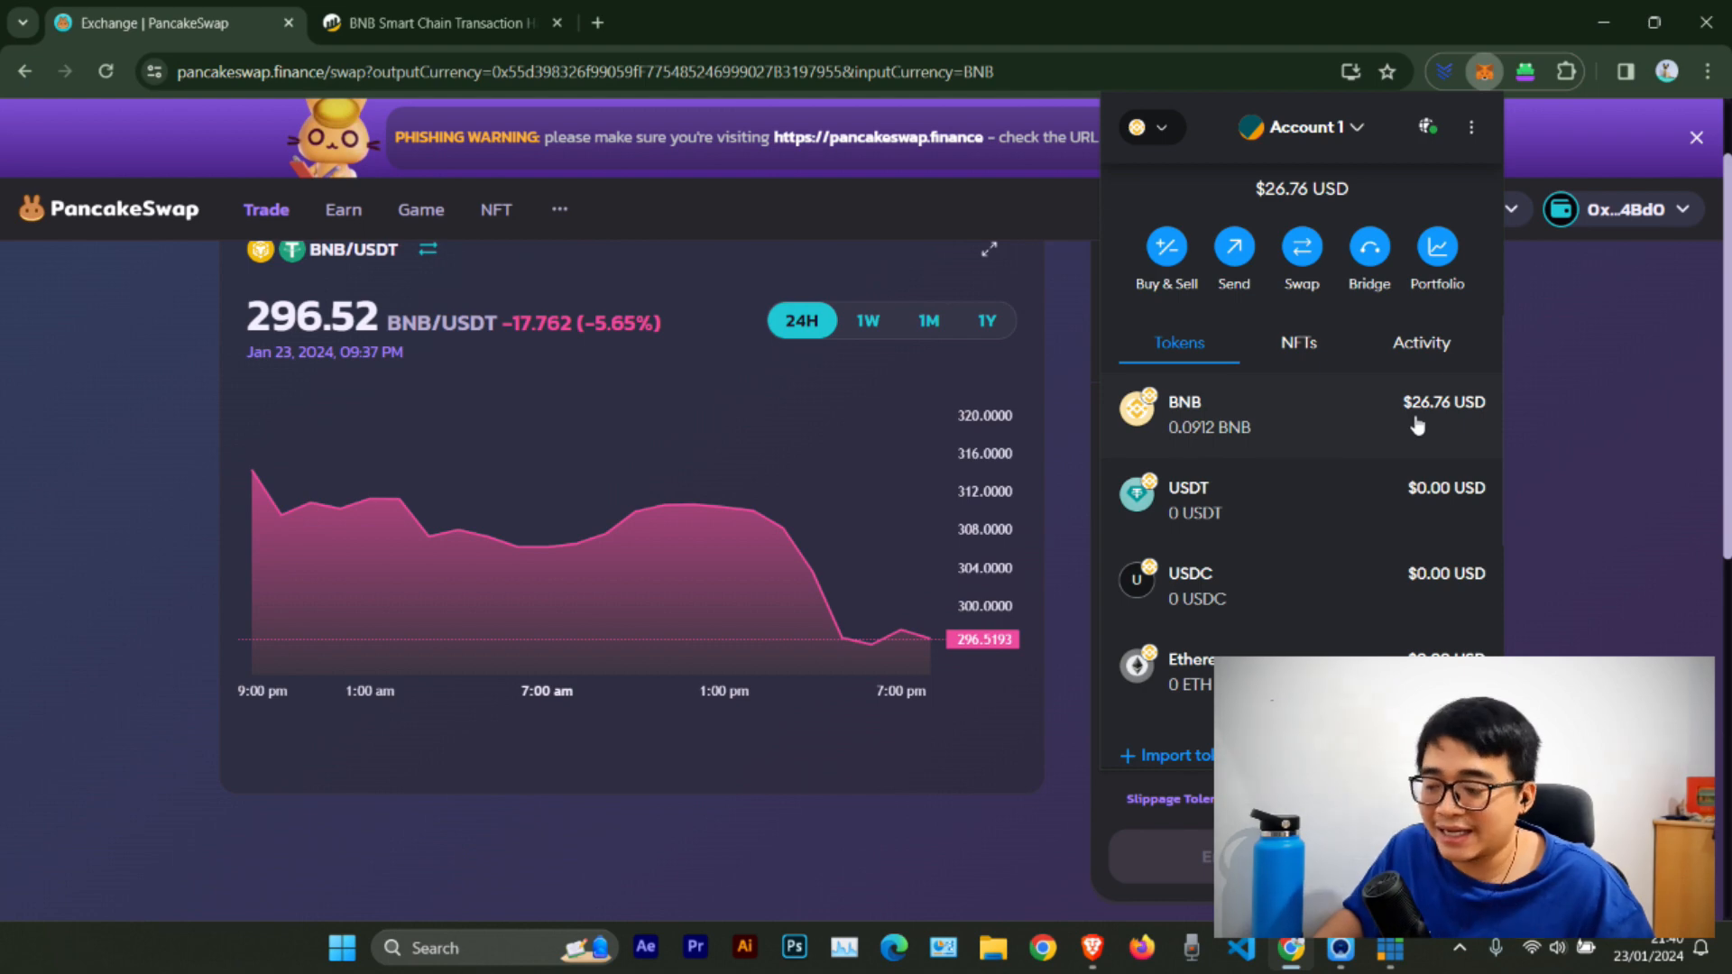
# Step: Open the latest Multicall transaction from the MetaMask activity history on BscScan and review its status and token transfers
pyautogui.click(1419, 365)
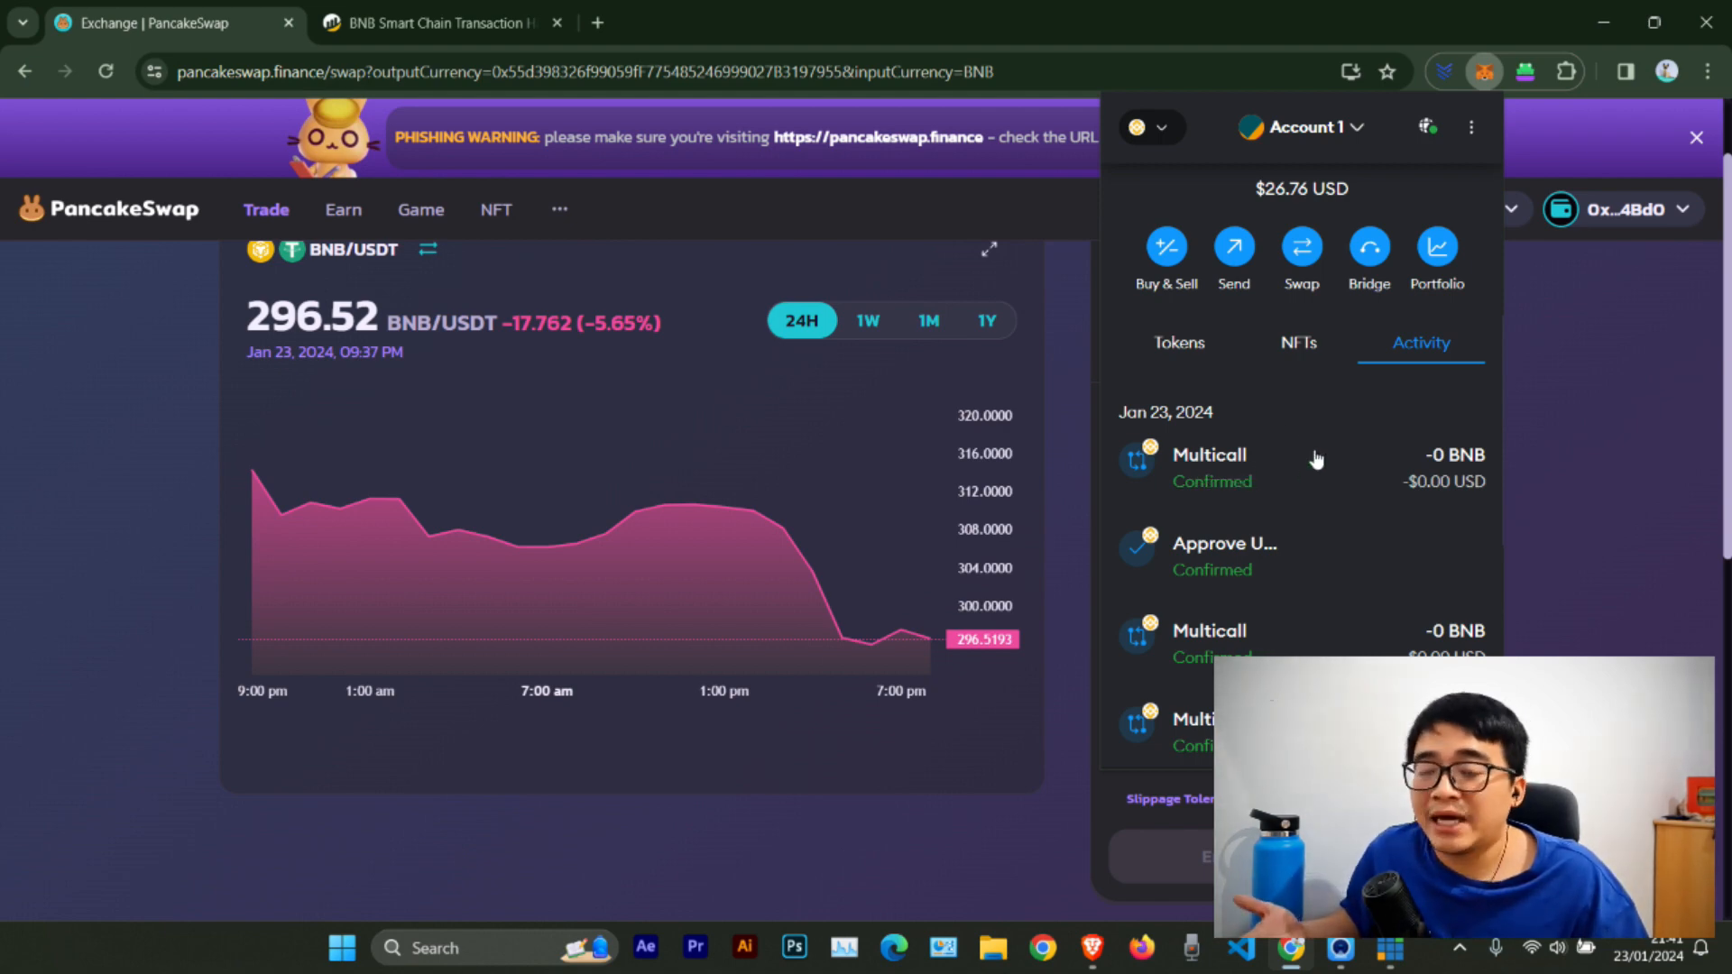
pyautogui.click(1268, 468)
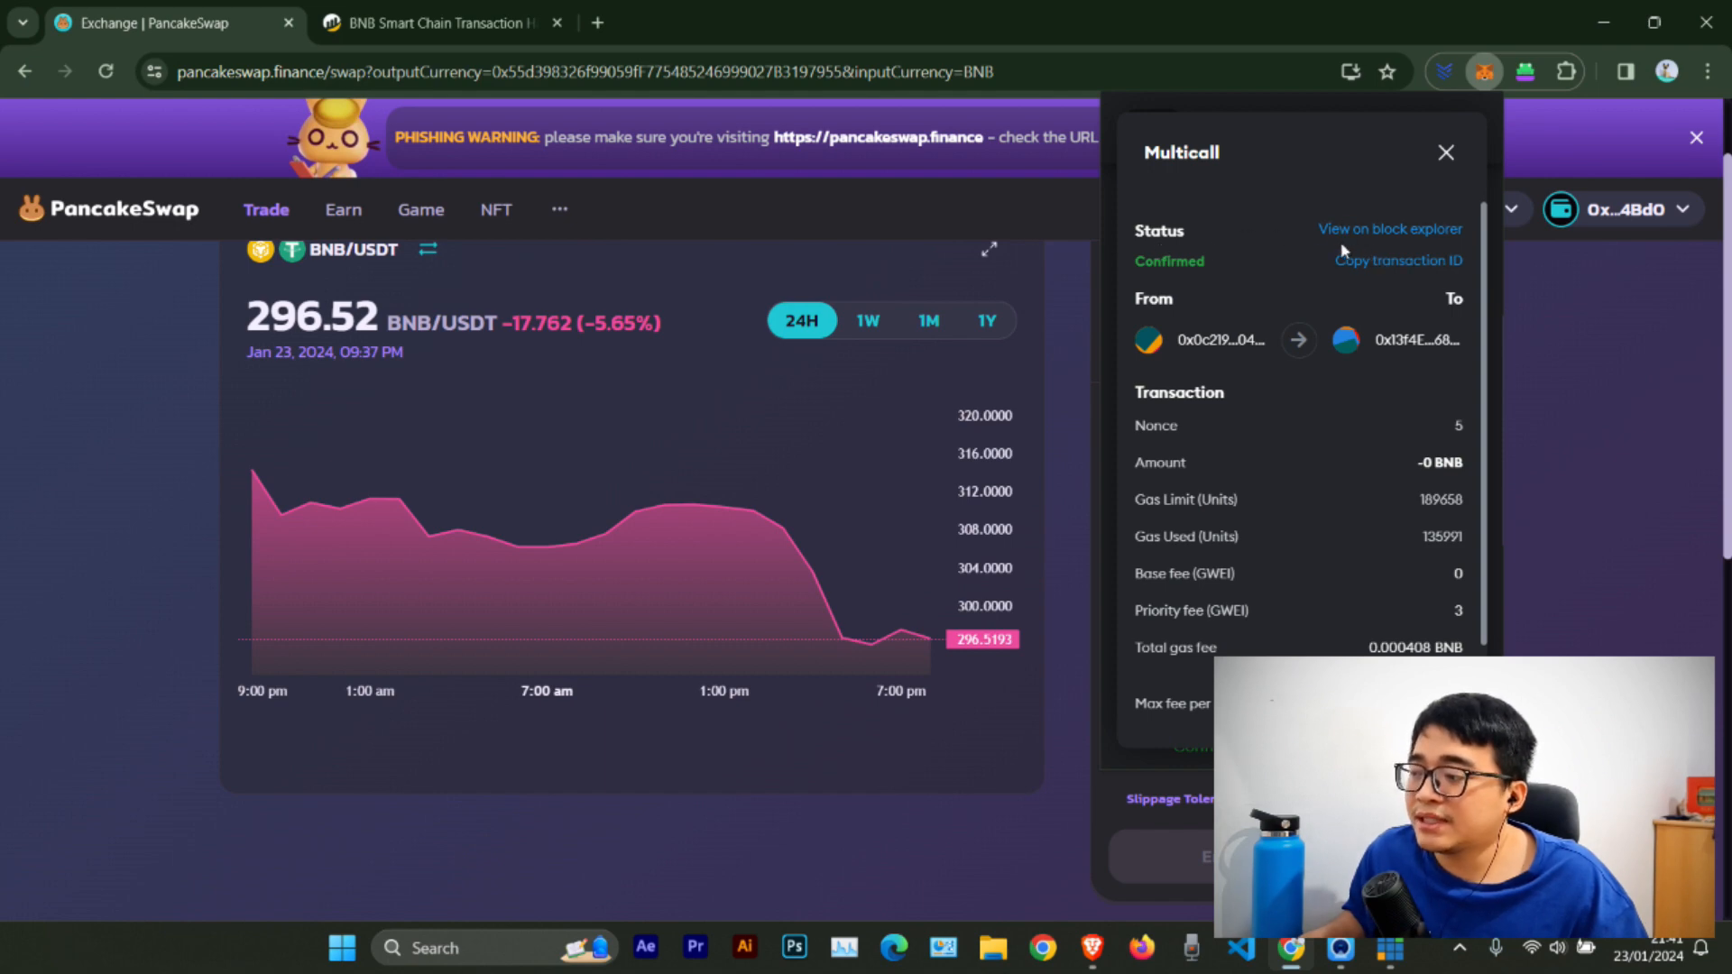
pyautogui.middleClick(1378, 233)
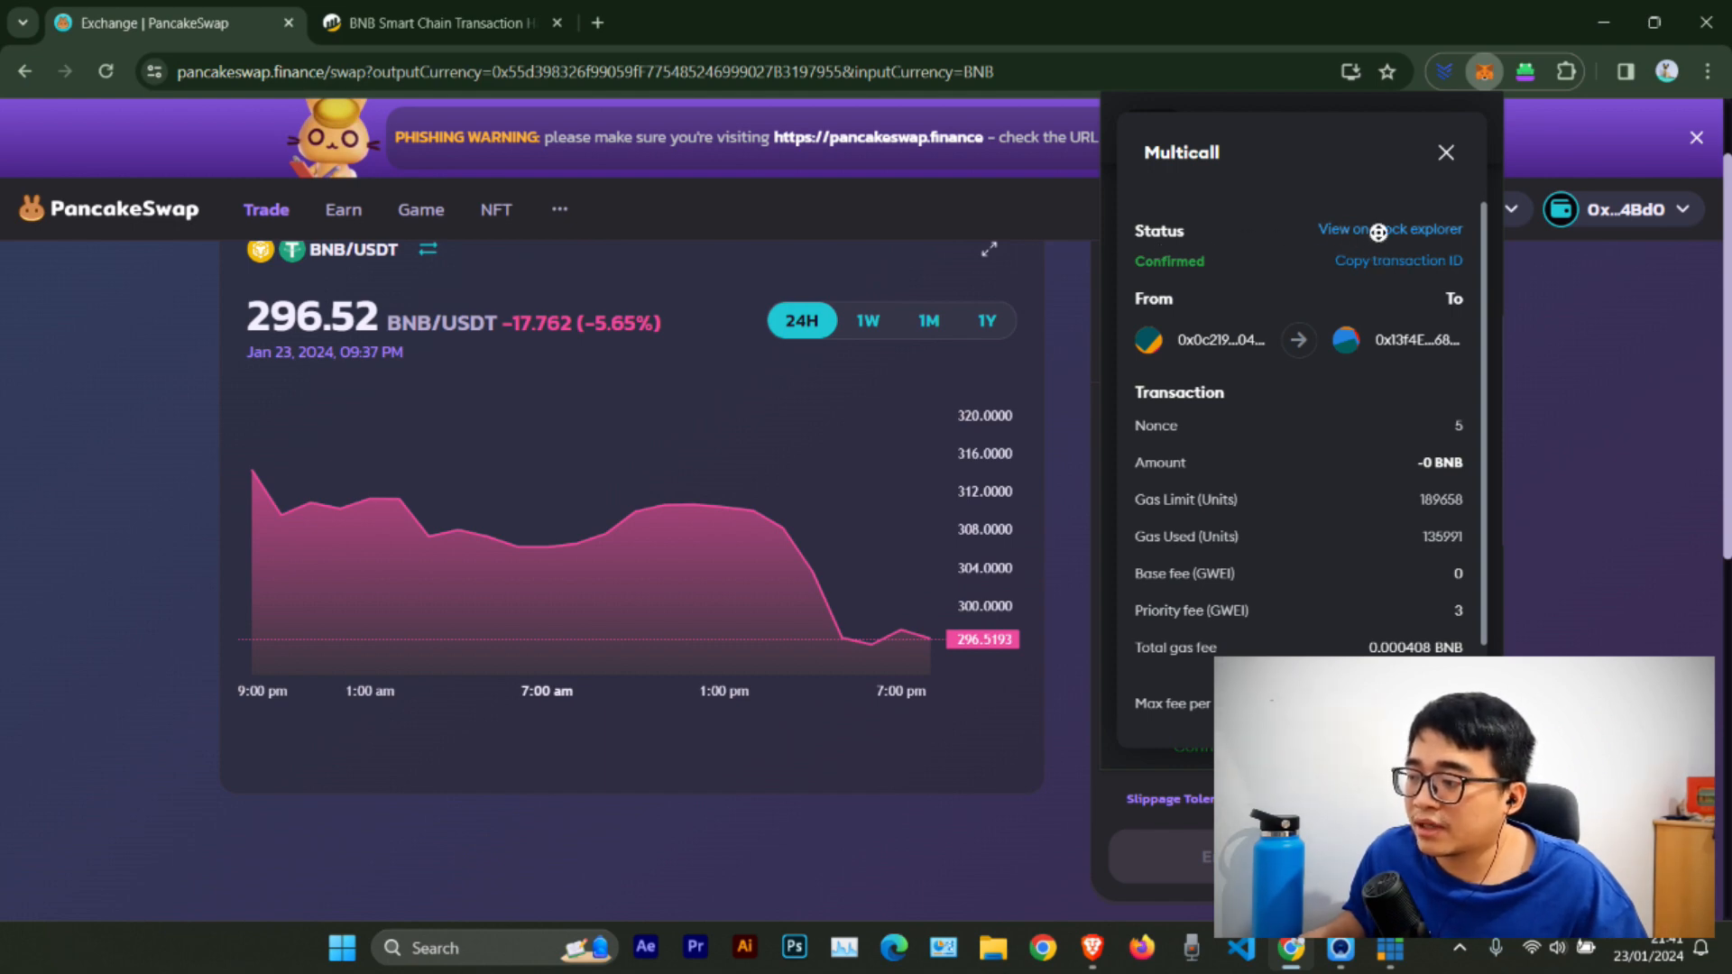
pyautogui.click(1379, 230)
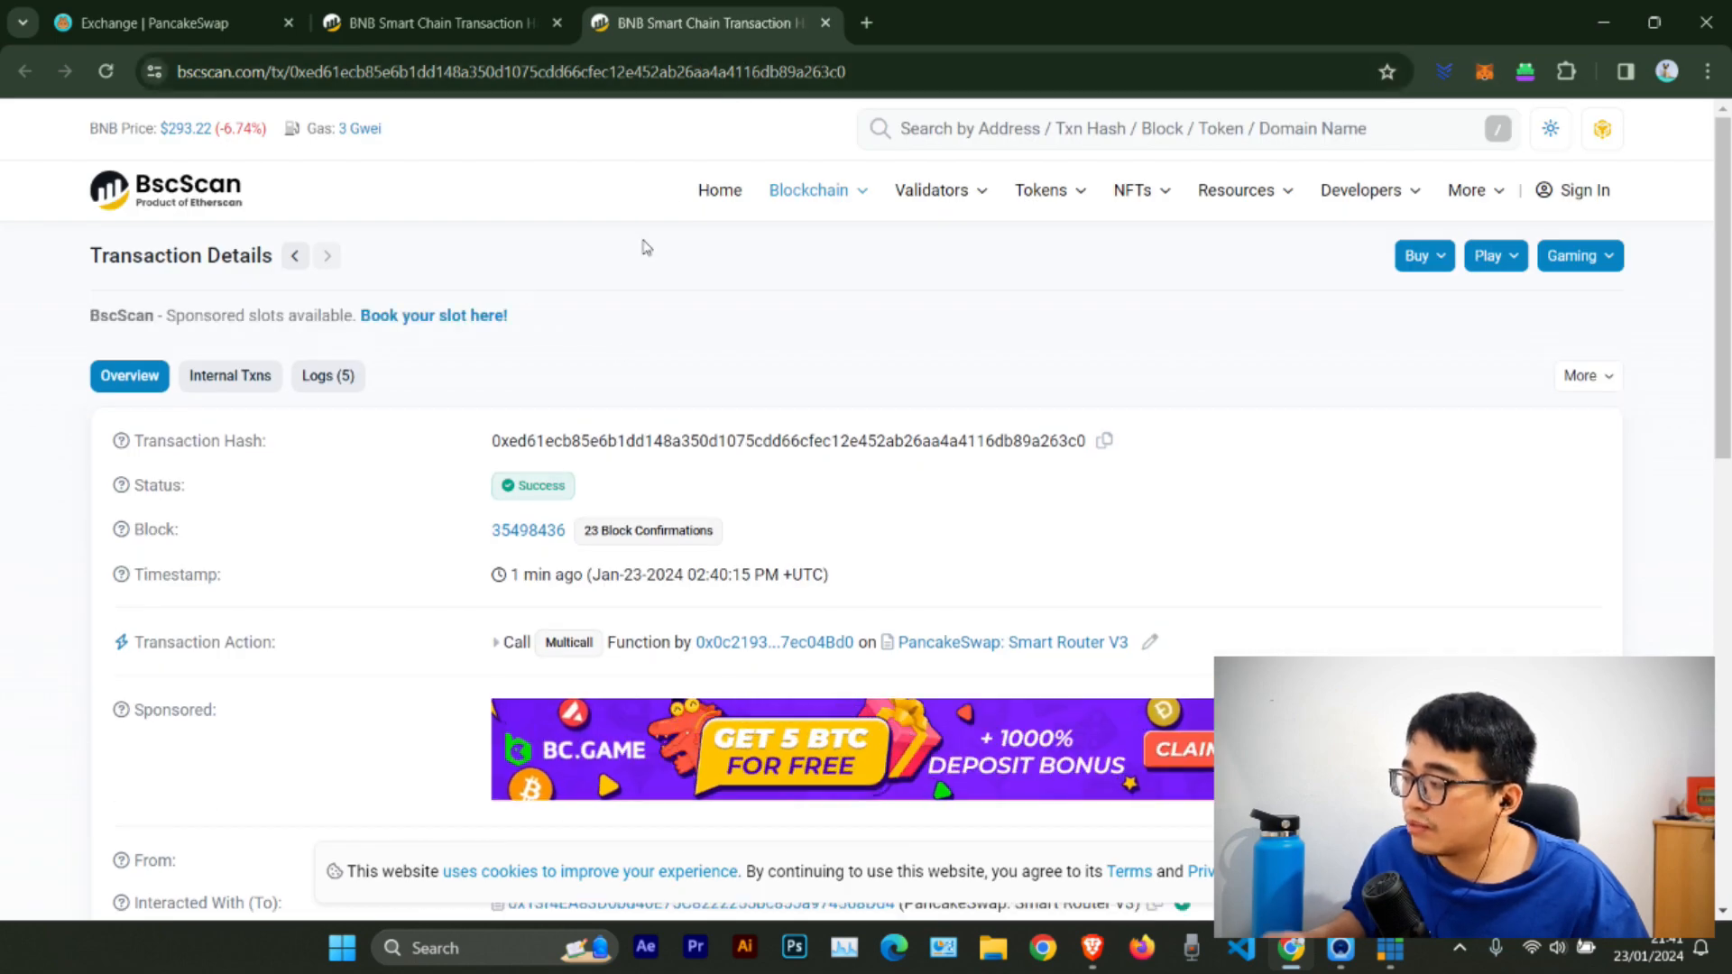
pyautogui.scroll(-5, 309, 278)
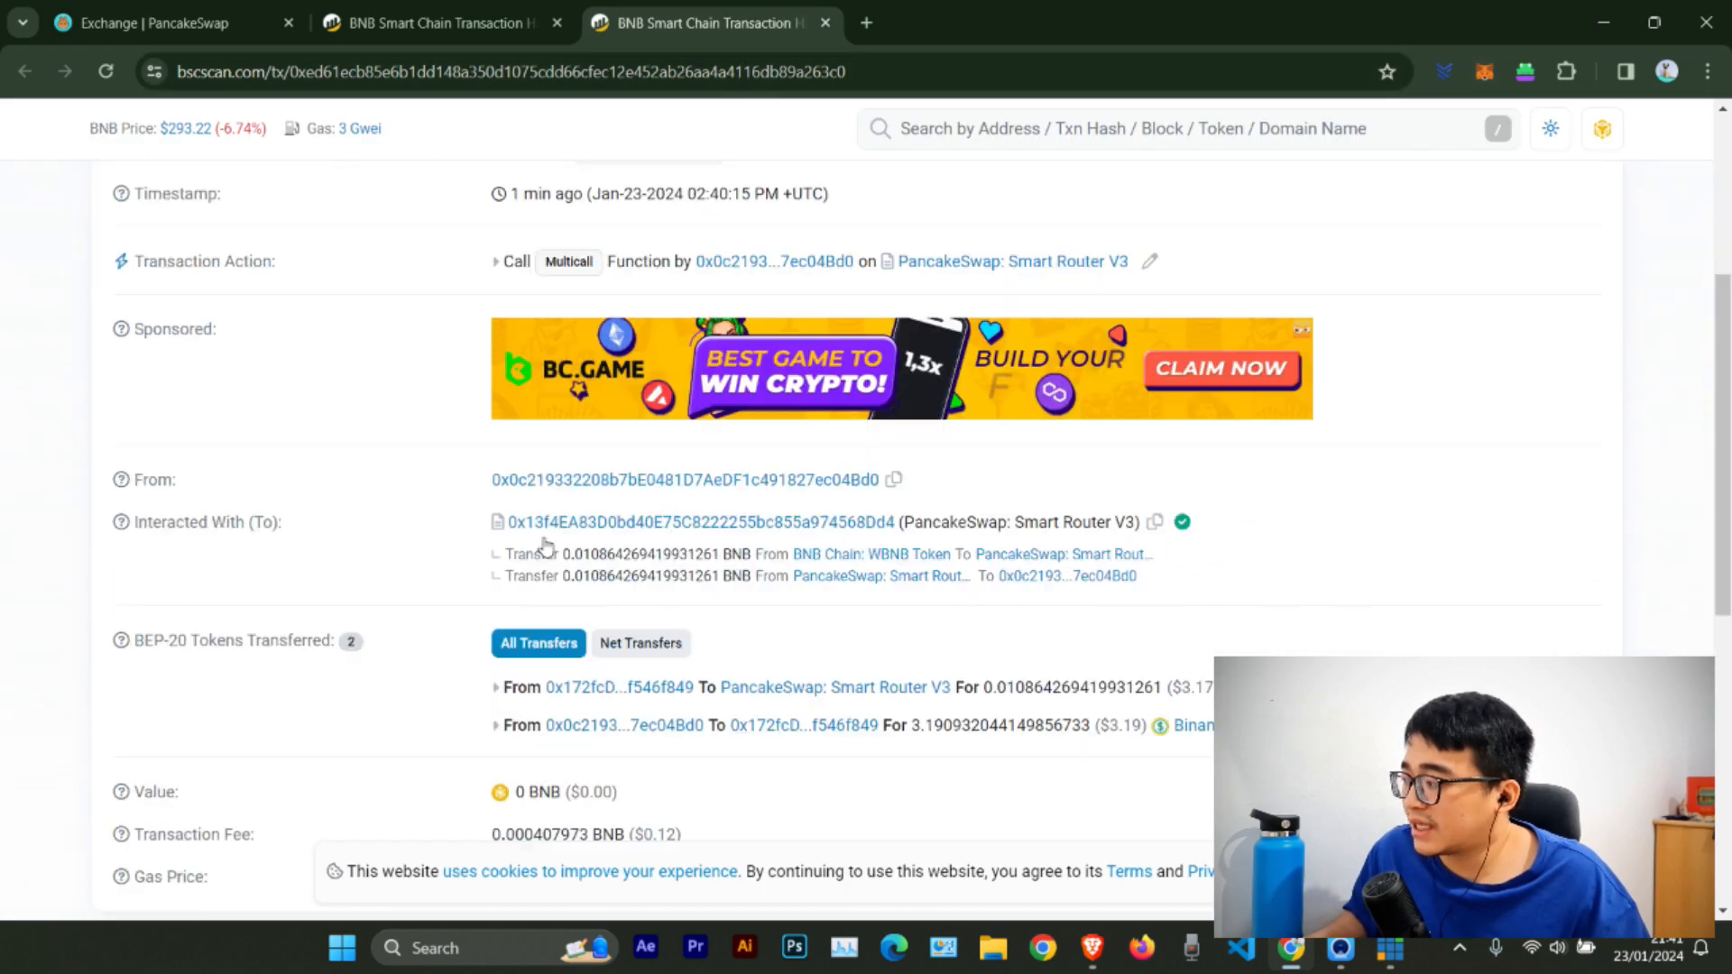
# Step: Copy the latest Multicall transaction's ID from MetaMask and paste it as the address in a new browser tab
pyautogui.click(219, 25)
pyautogui.click(1484, 72)
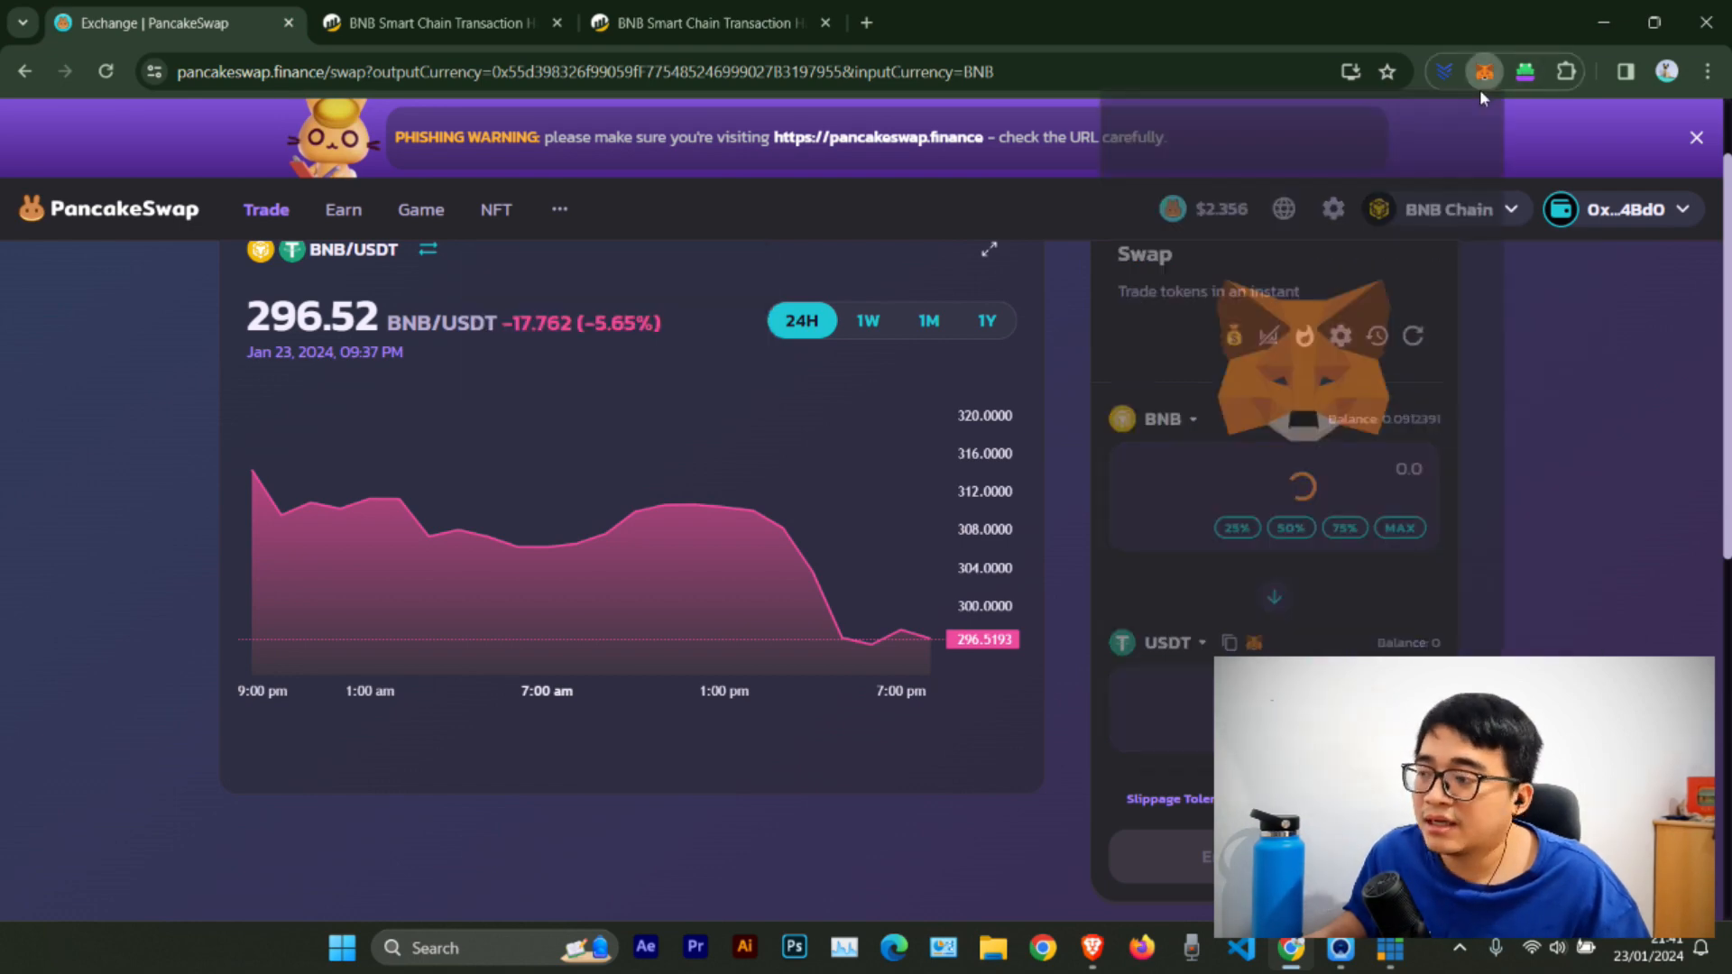
pyautogui.click(1397, 581)
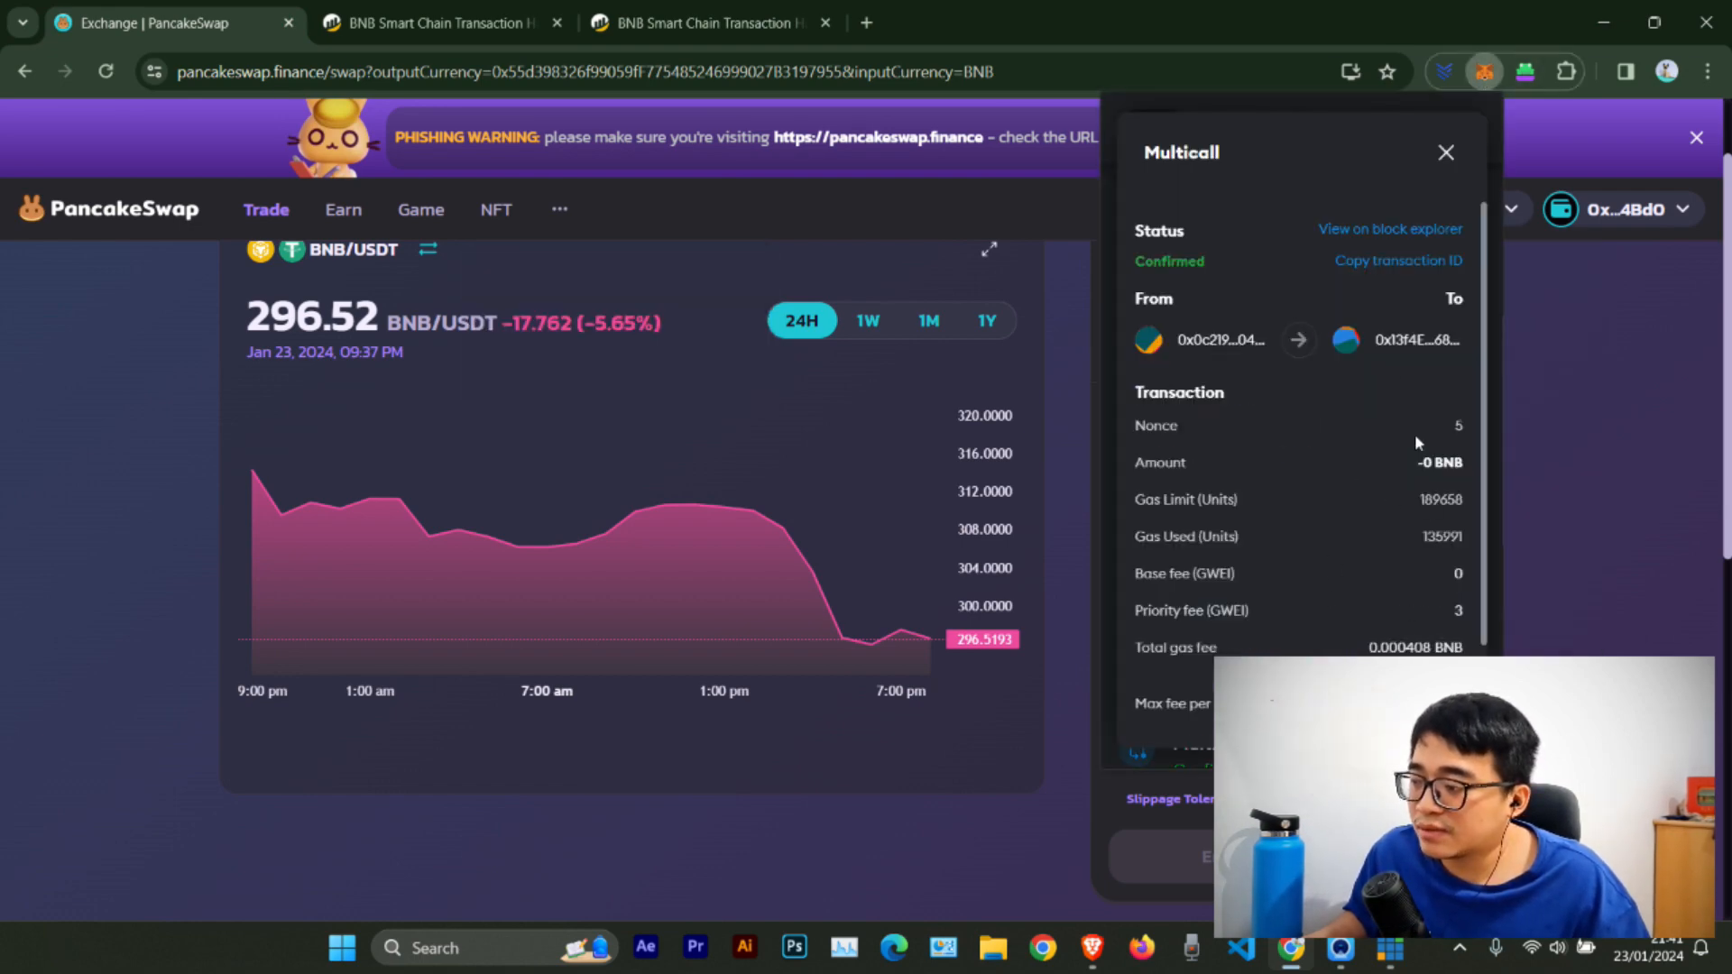
pyautogui.click(1372, 271)
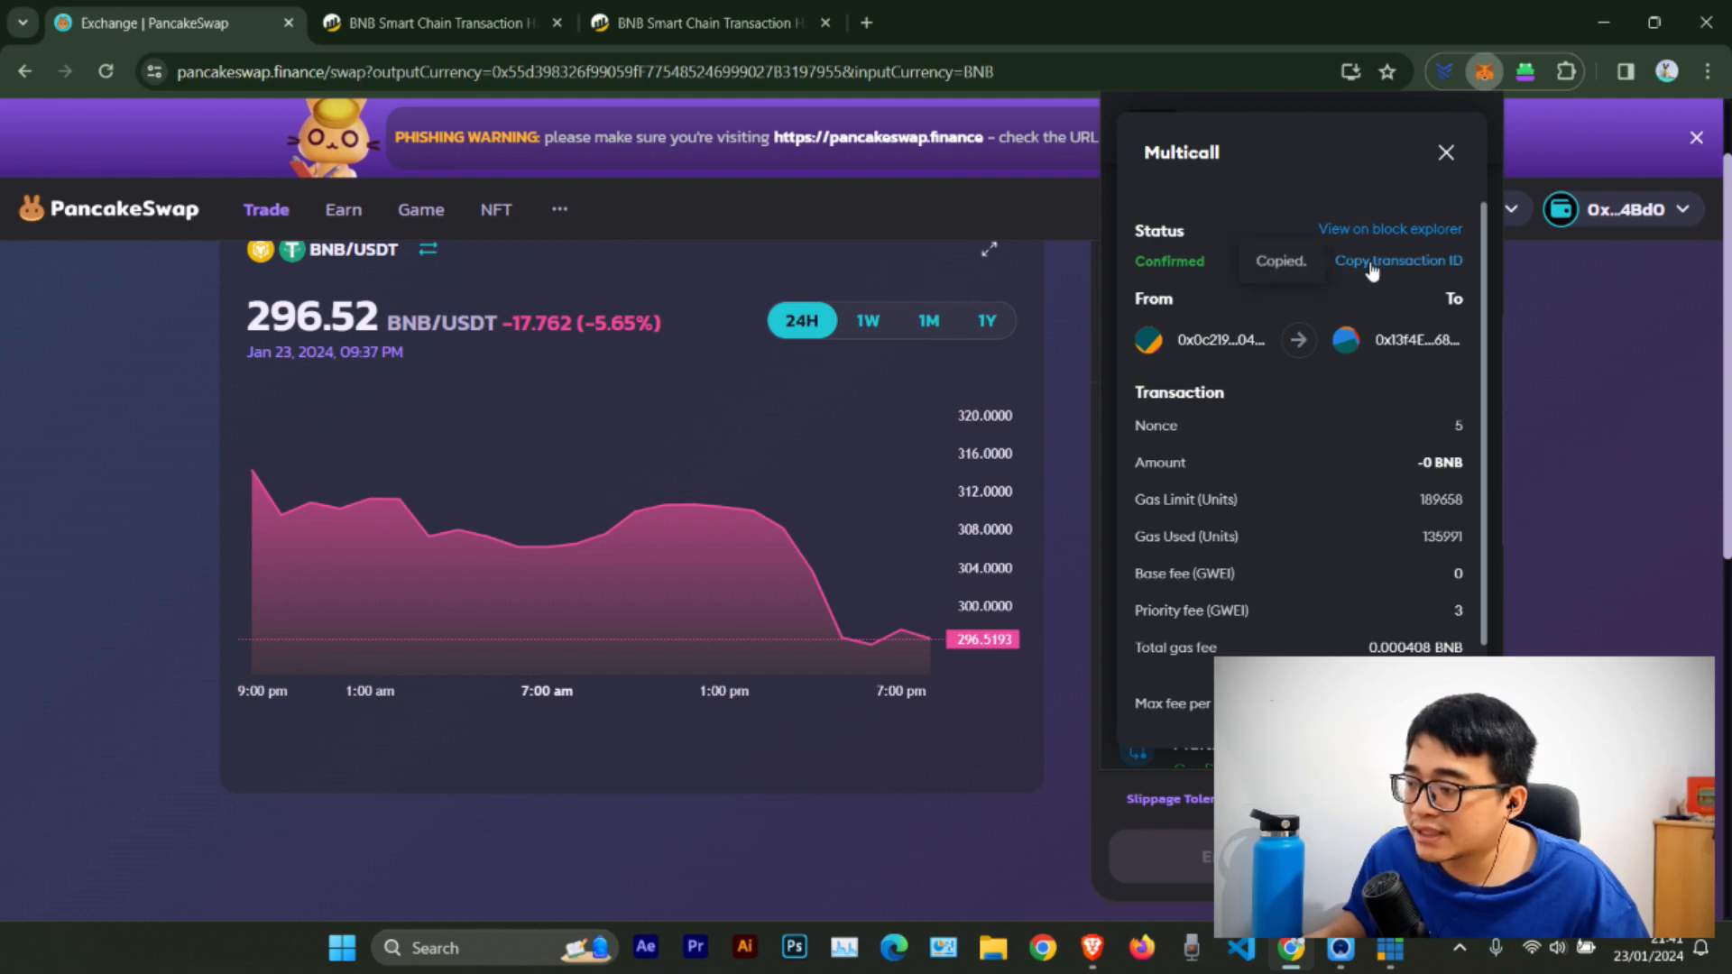
pyautogui.click(868, 25)
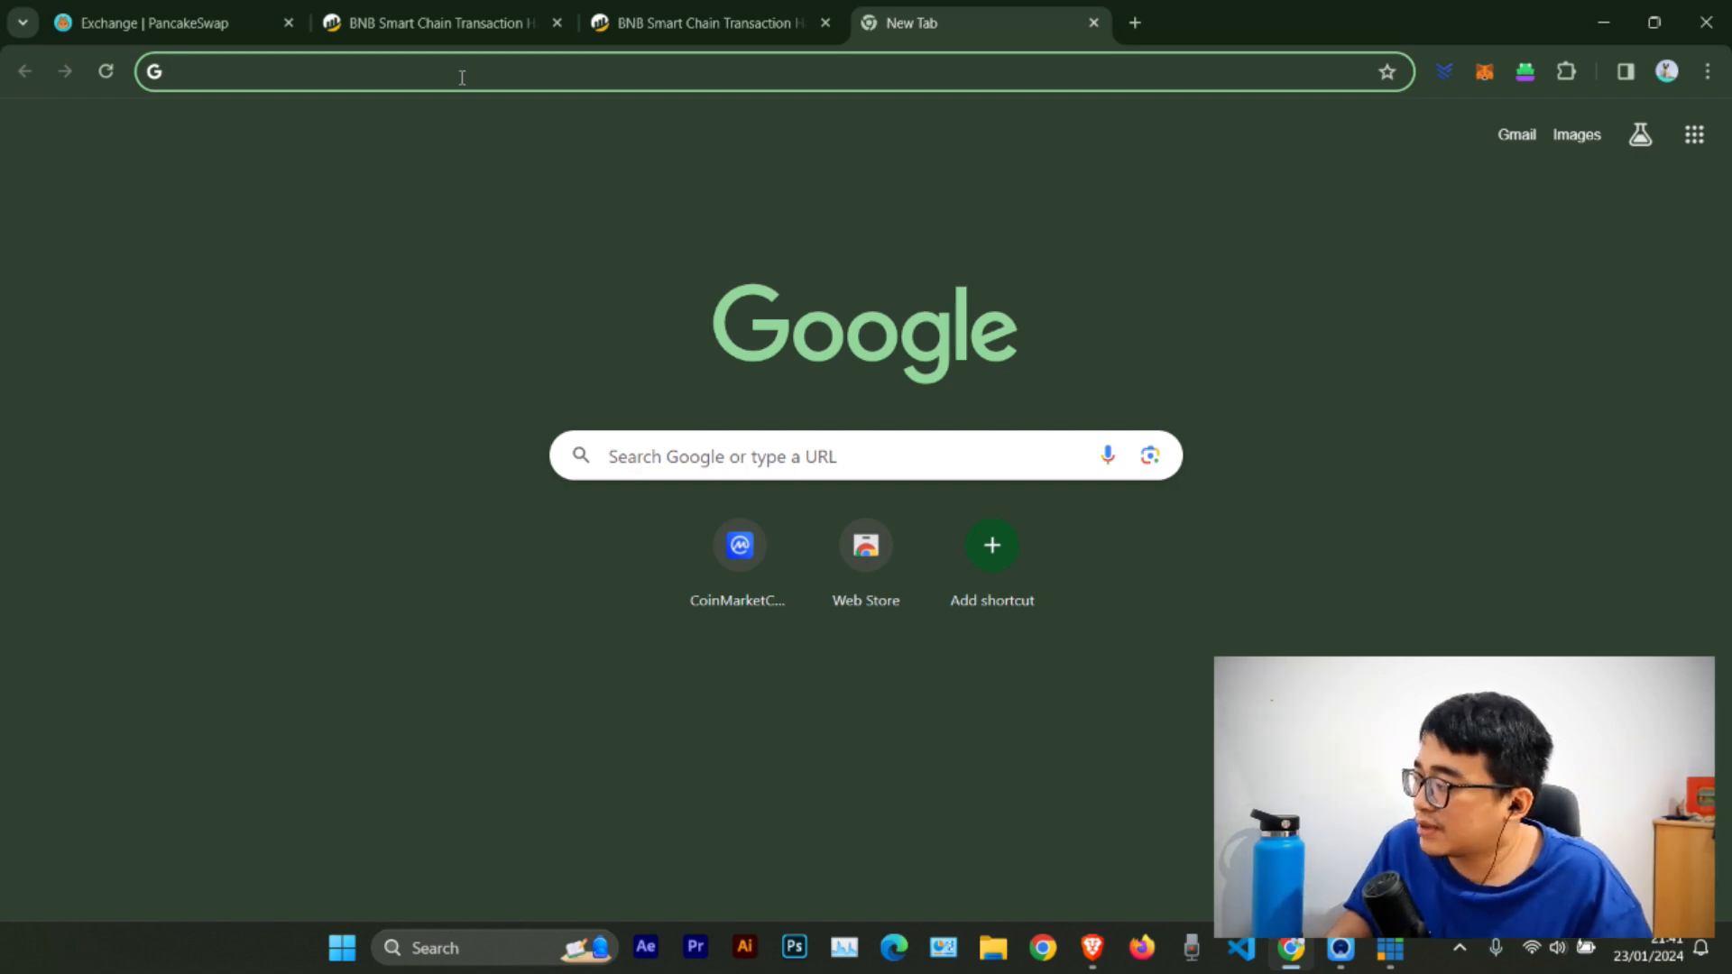
pyautogui.hotkey('ctrl', 'v')
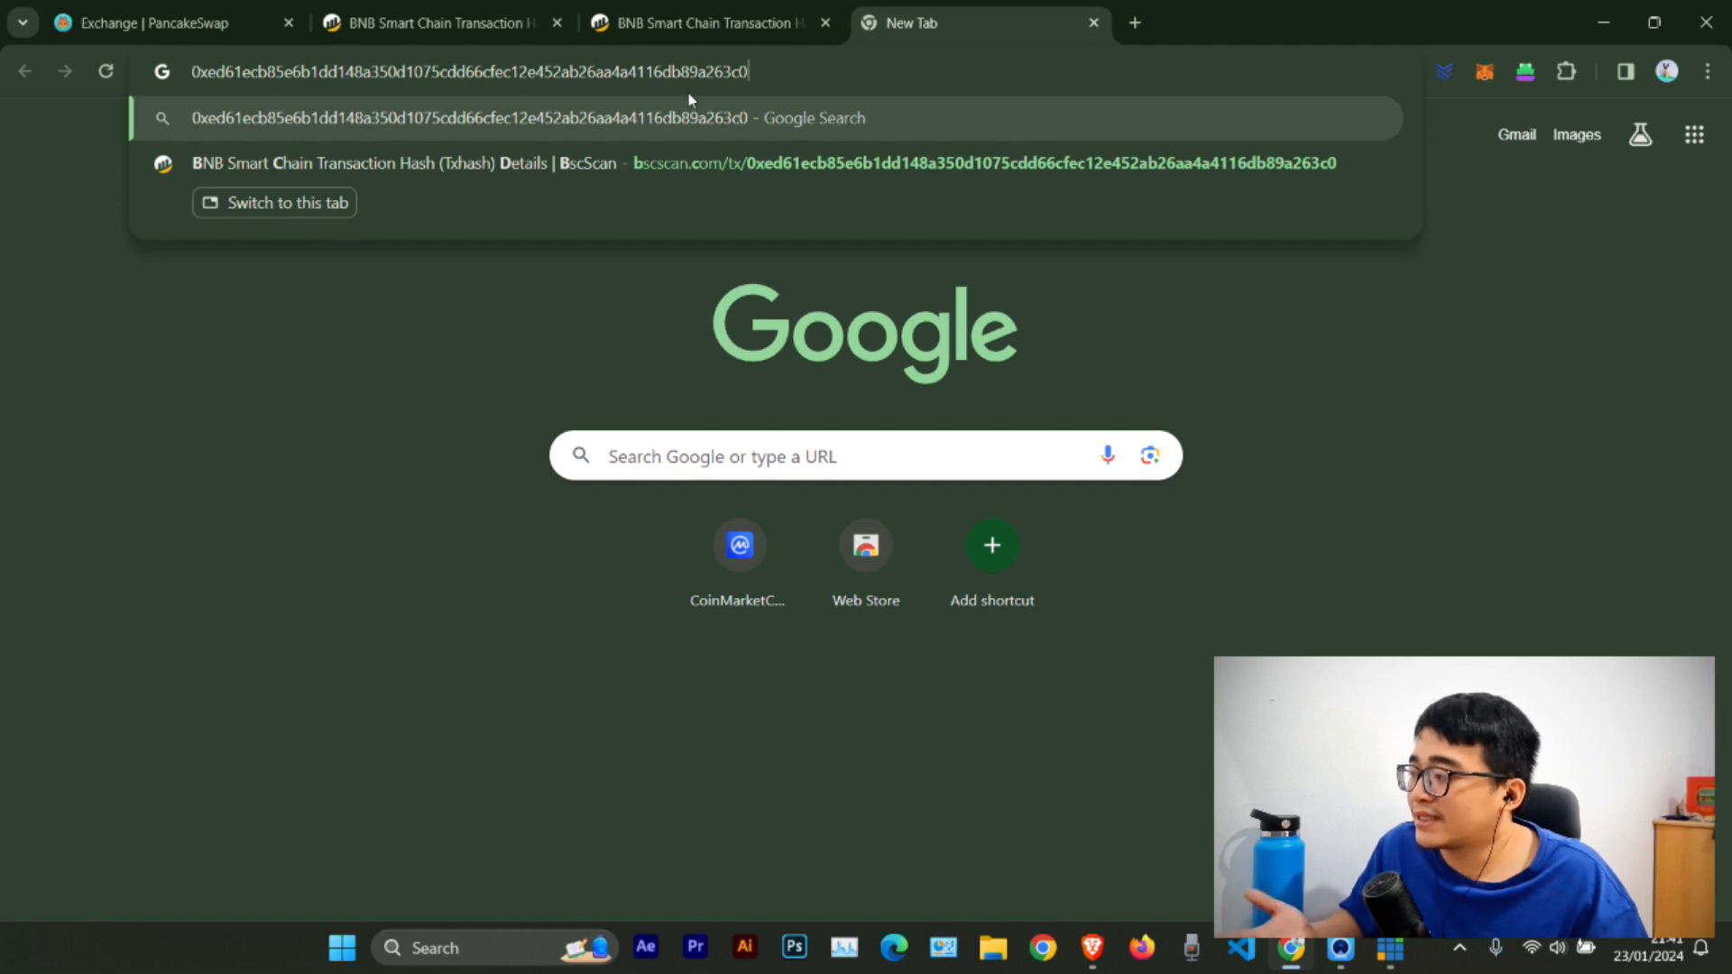
# Step: Compare the ending of the pasted transaction ID with the transaction hash on BscScan, and return to the PancakeSwap swap page
pyautogui.moveTo(707, 70); pyautogui.dragTo(749, 71)
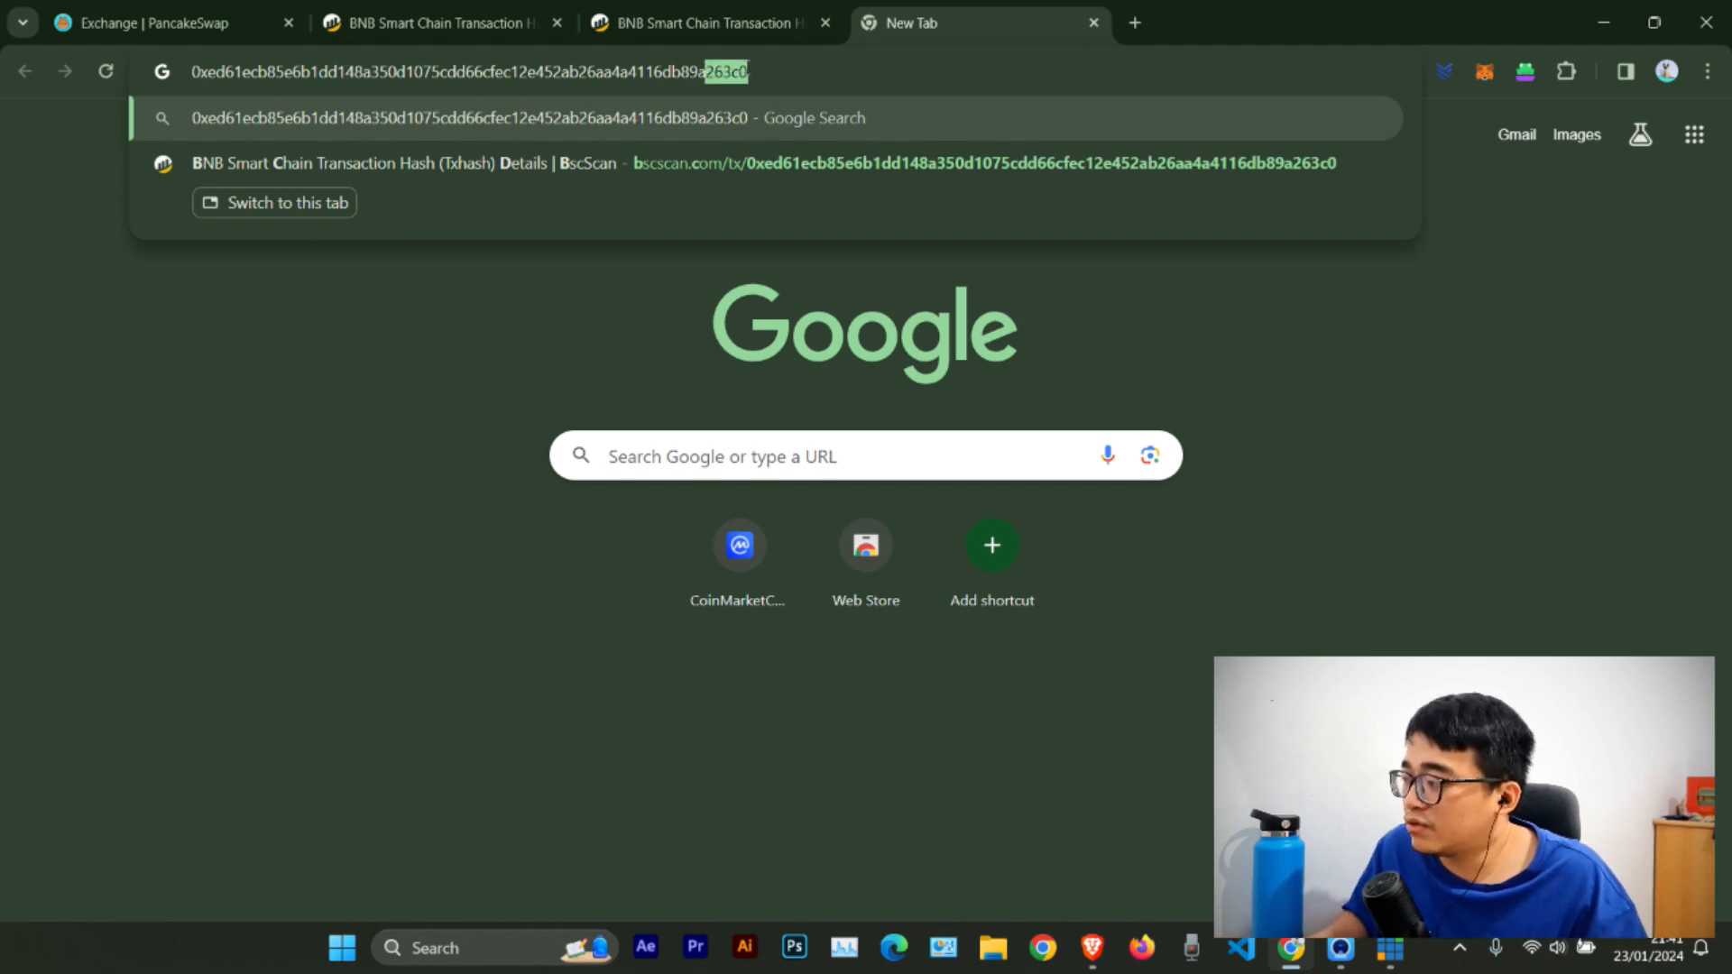
pyautogui.click(733, 25)
pyautogui.moveTo(1041, 216); pyautogui.dragTo(1080, 219)
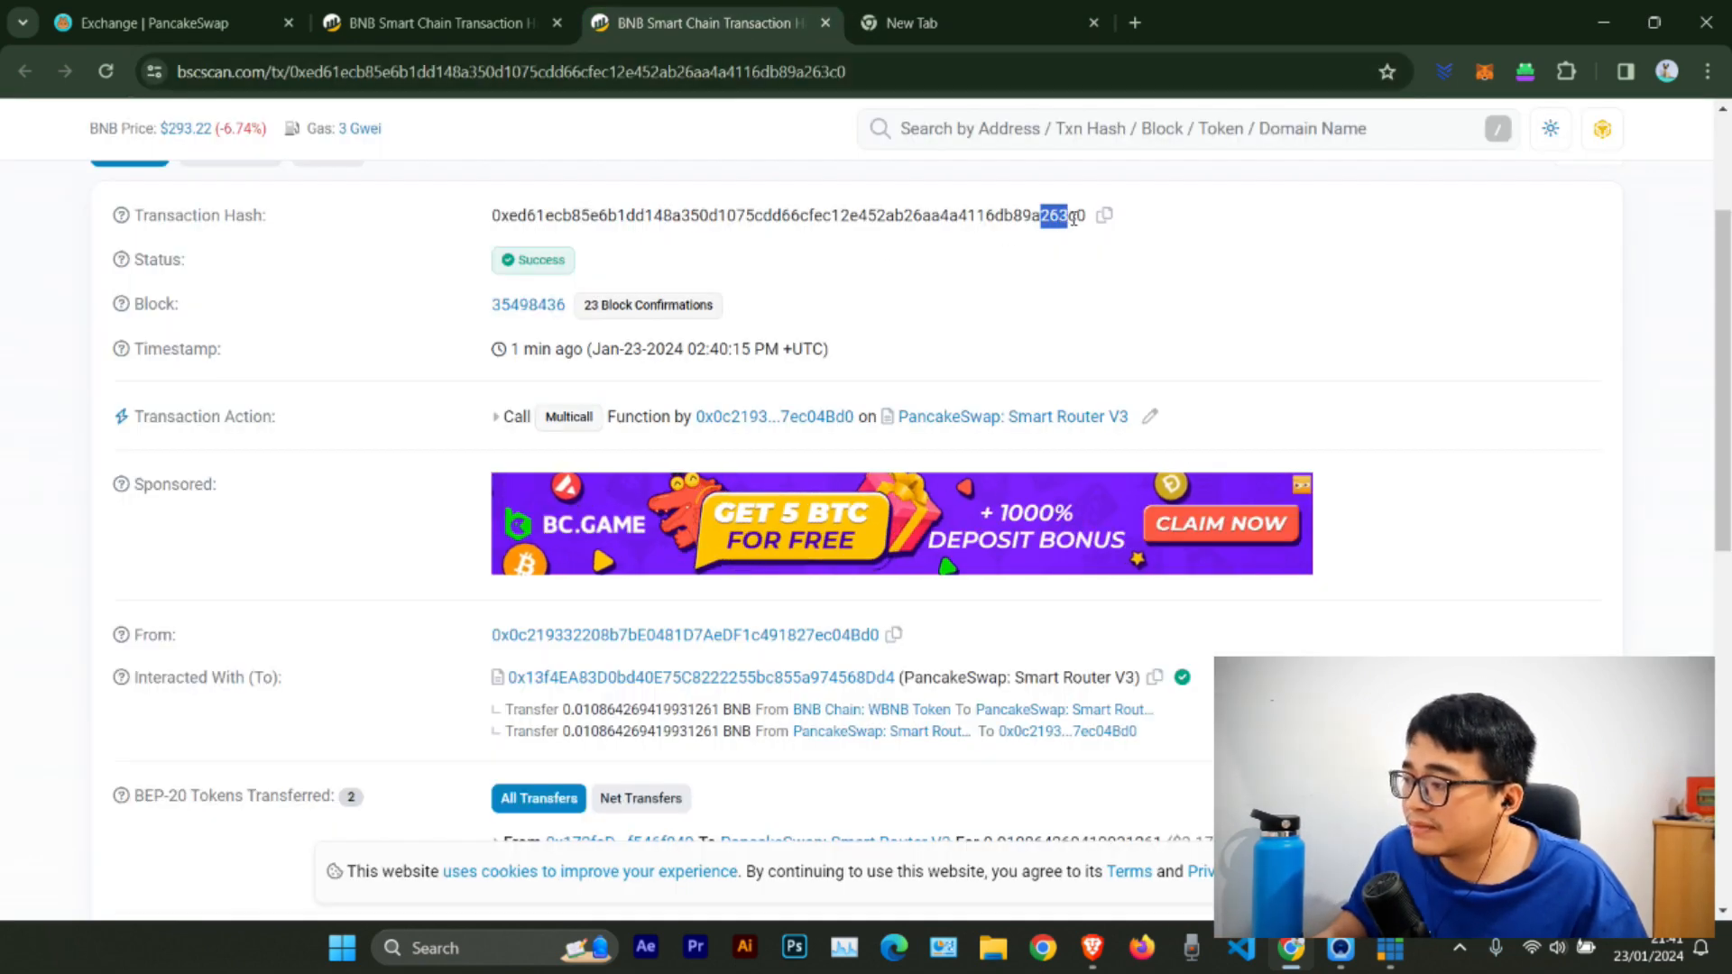
pyautogui.click(1080, 220)
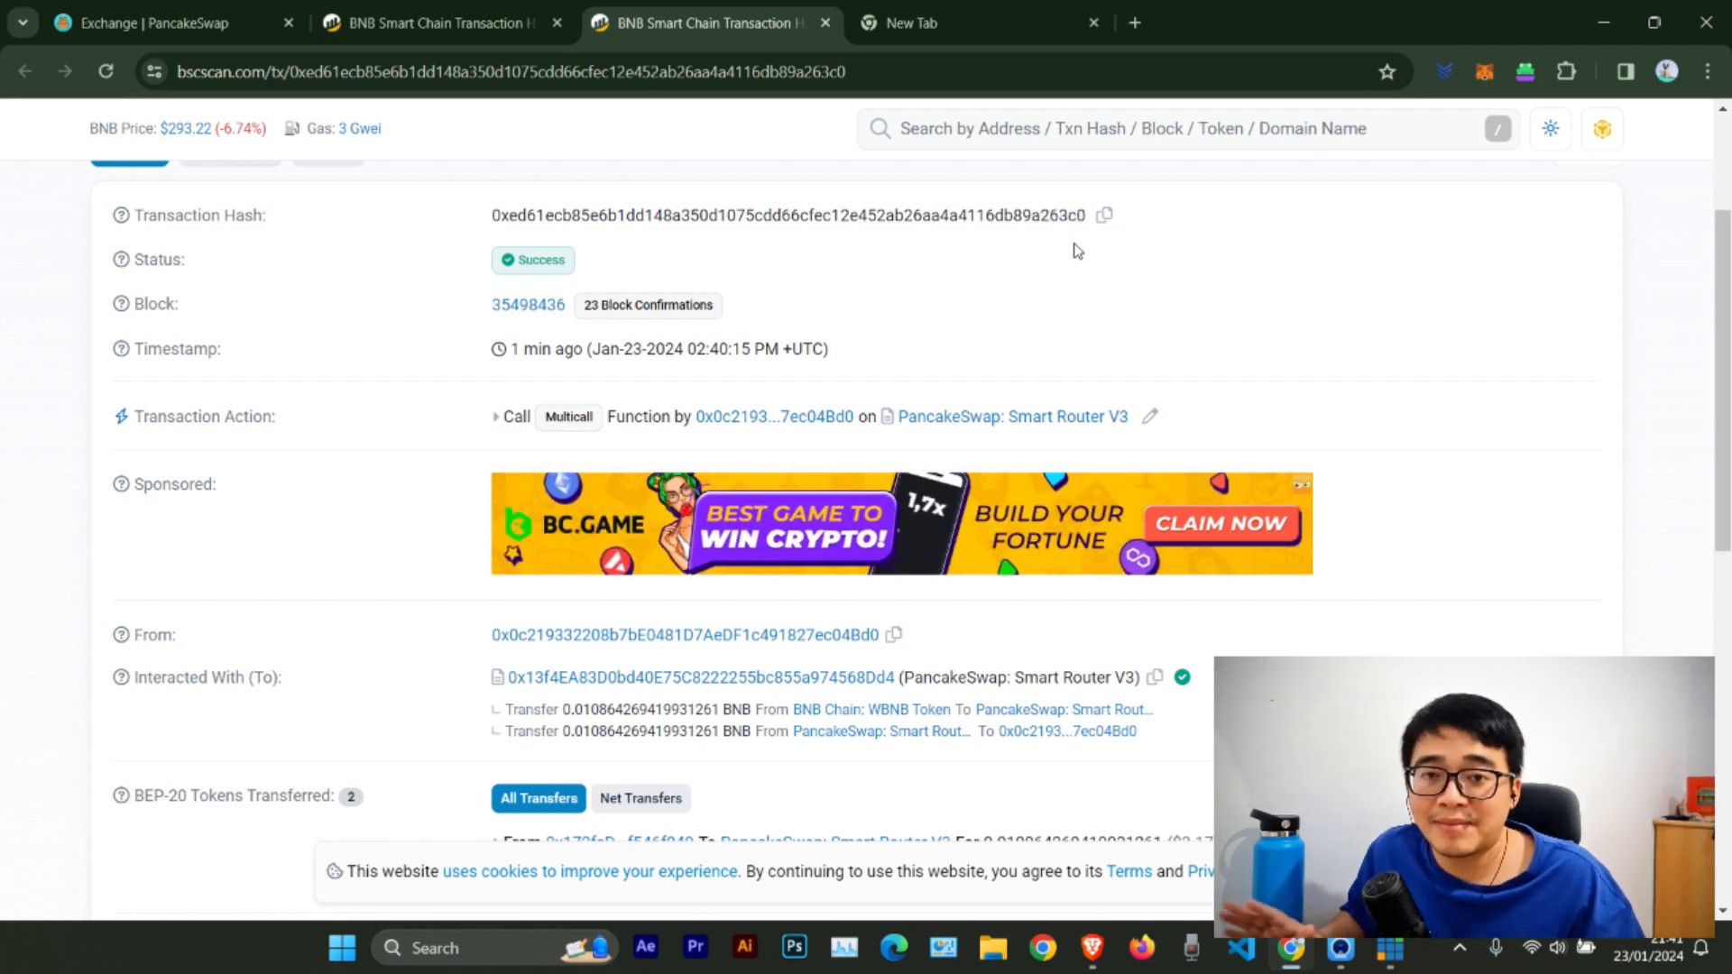
pyautogui.hotkey('ctrl', '1')
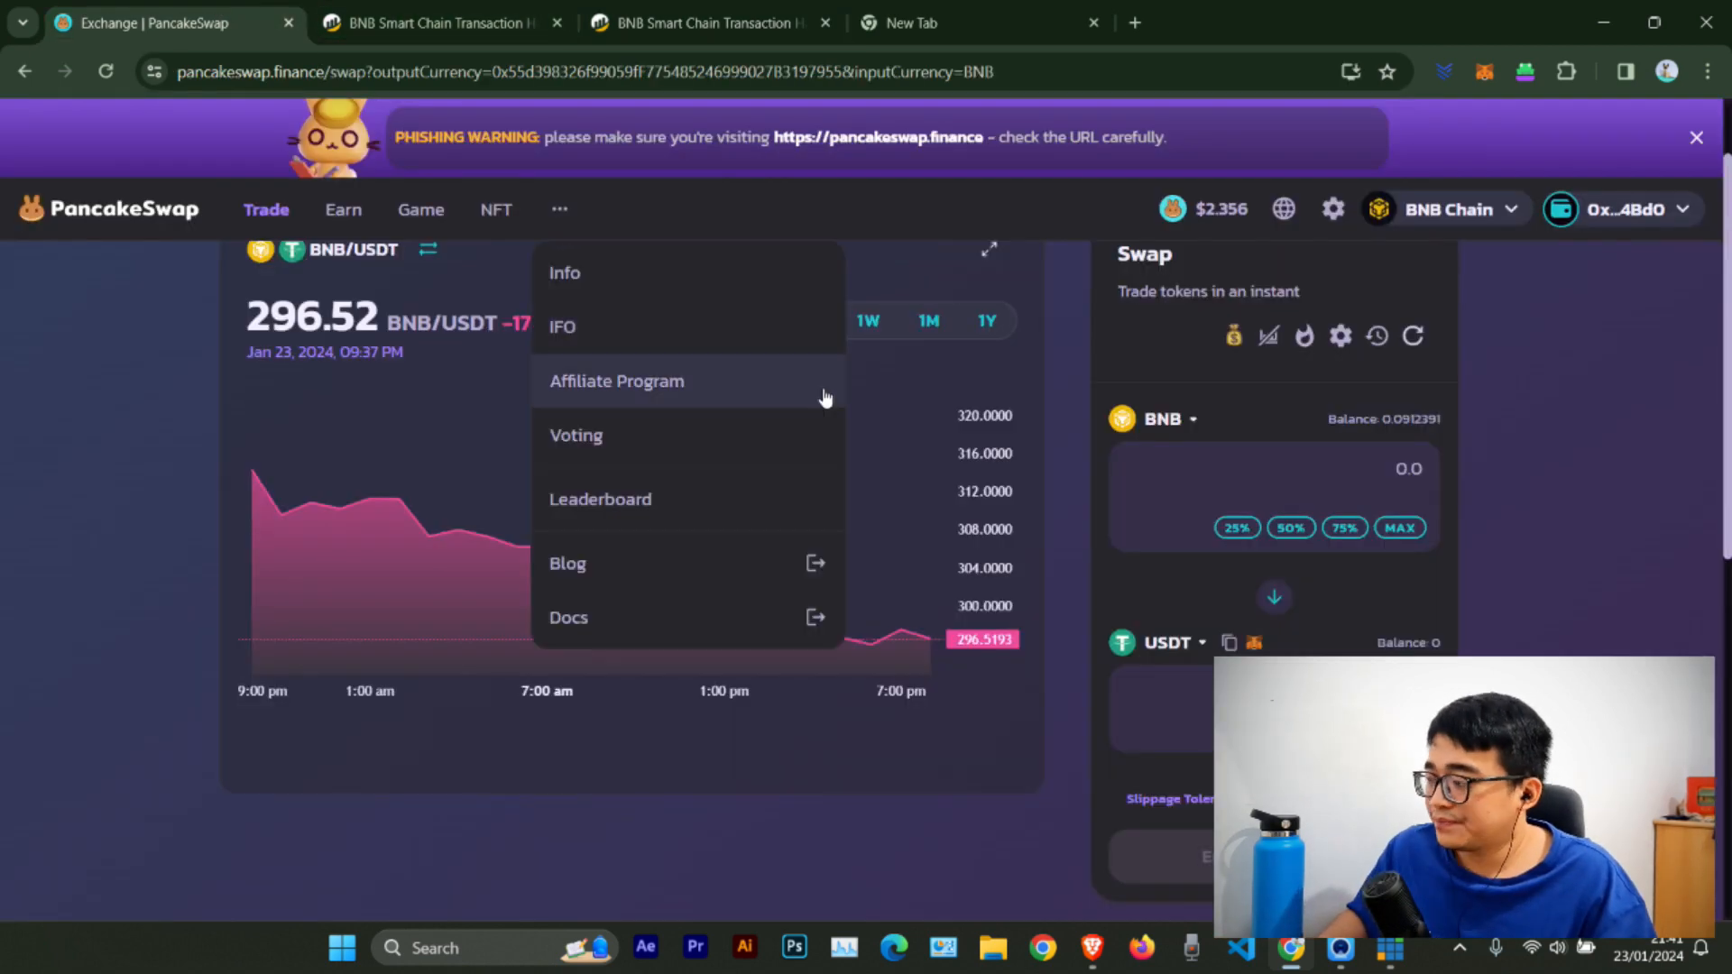